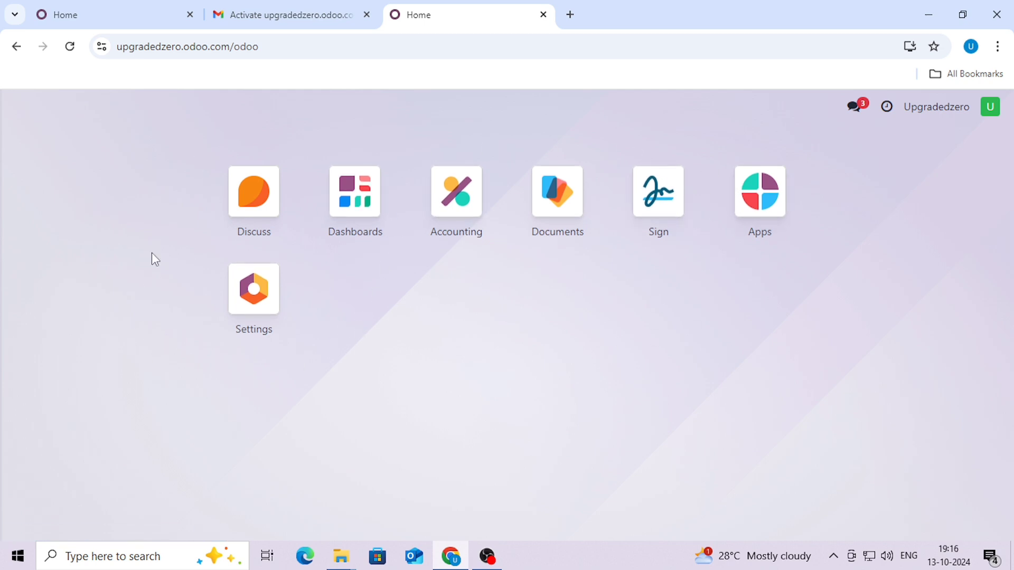
Open the Discuss inbox to view its channels and direct messages, and return to the home screen.
click(254, 203)
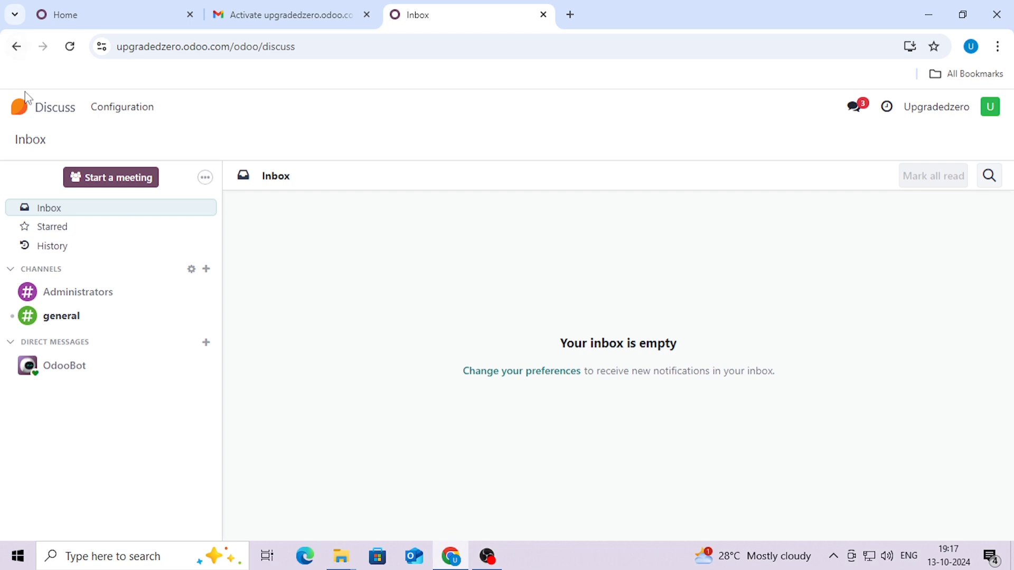
click(23, 119)
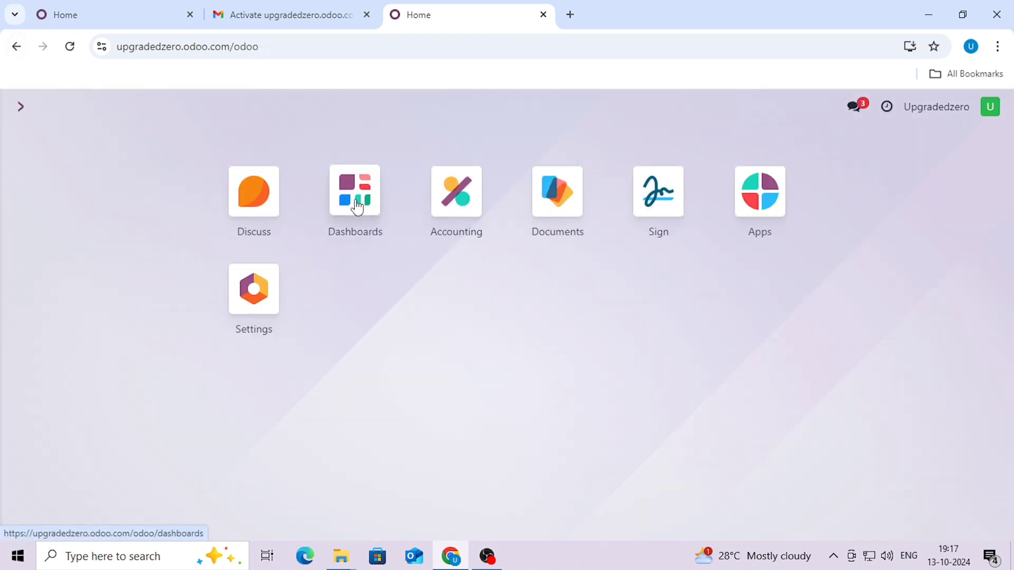
Open Dashboards and examine the Accounting dashboard's charts, financial ratio tables and available period options.
click(355, 205)
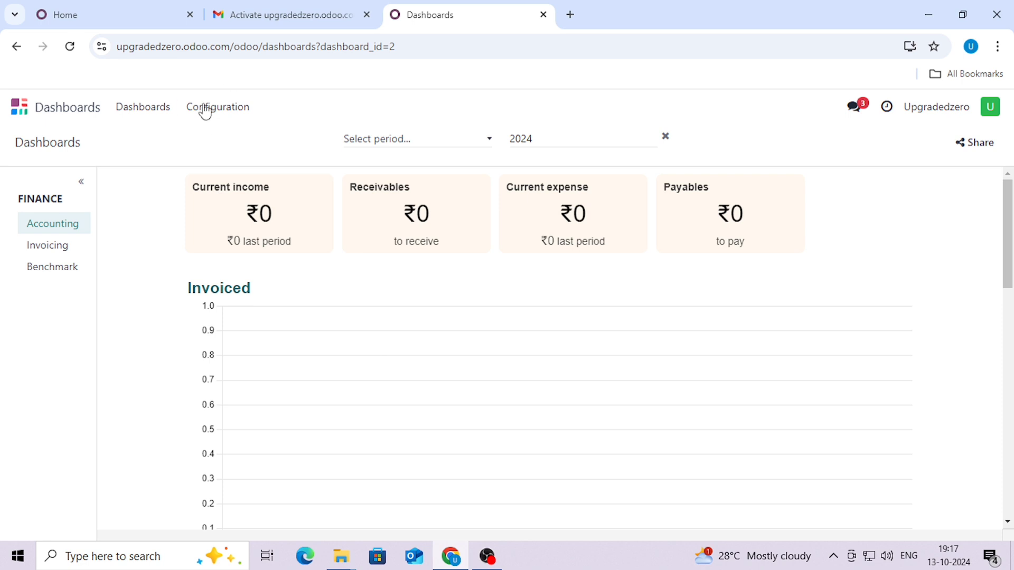
click(114, 108)
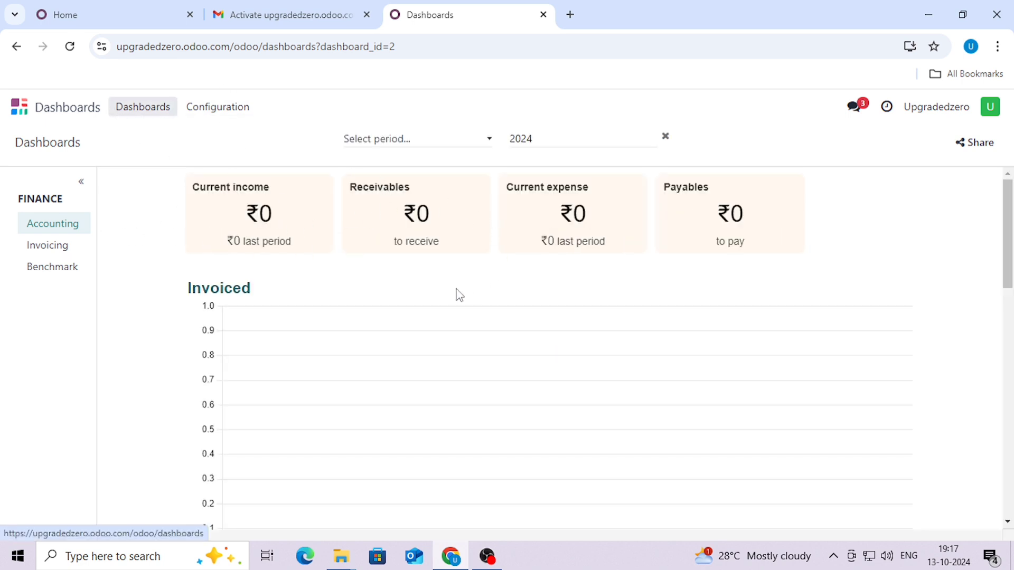
scroll(439, 301, down, 4)
scroll(439, 301, up, 2)
scroll(439, 301, down, 2)
scroll(361, 397, down, 8)
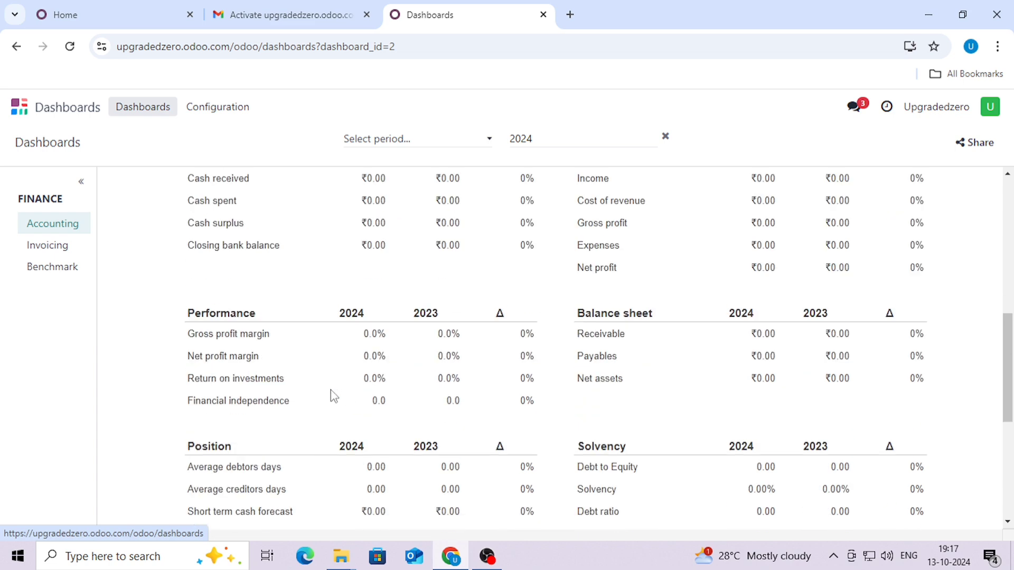
scroll(396, 374, up, 3)
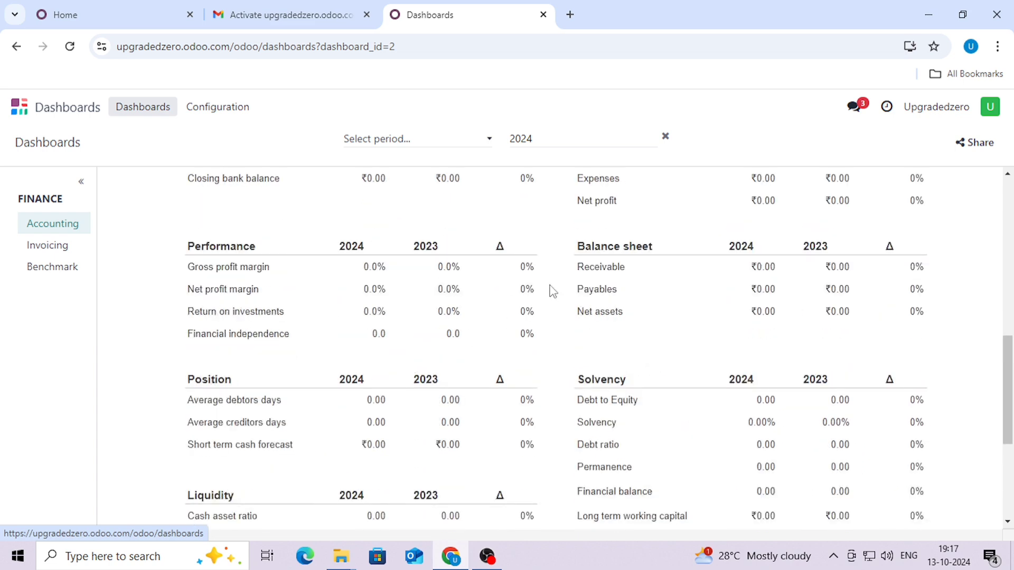
scroll(608, 280, down, 2)
scroll(660, 270, down, 3)
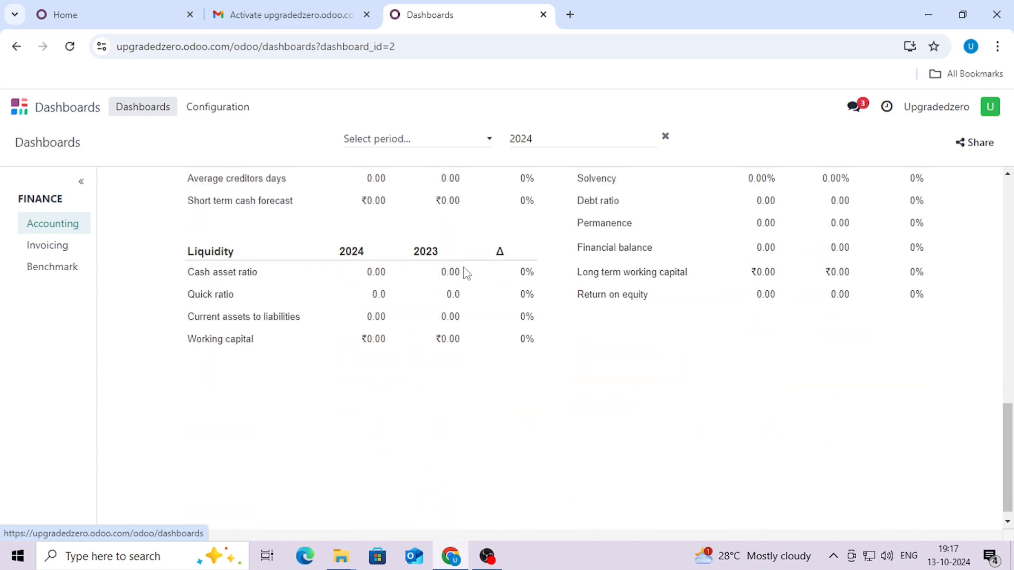
scroll(467, 272, up, 7)
click(489, 139)
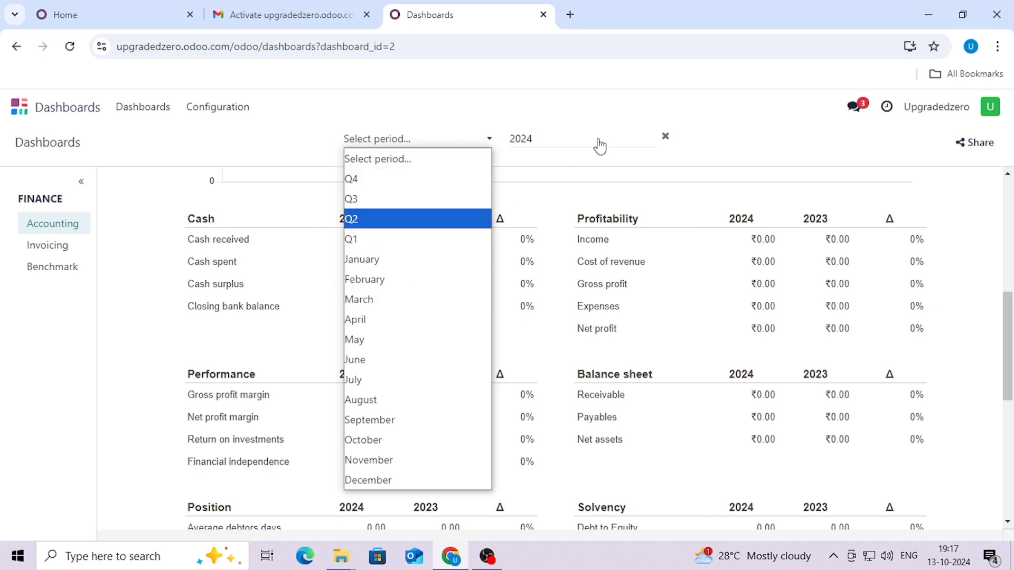
Examine the Invoicing dashboard's monthly chart, top countries, categories, products and salespeople sections, and its sharing option.
click(55, 245)
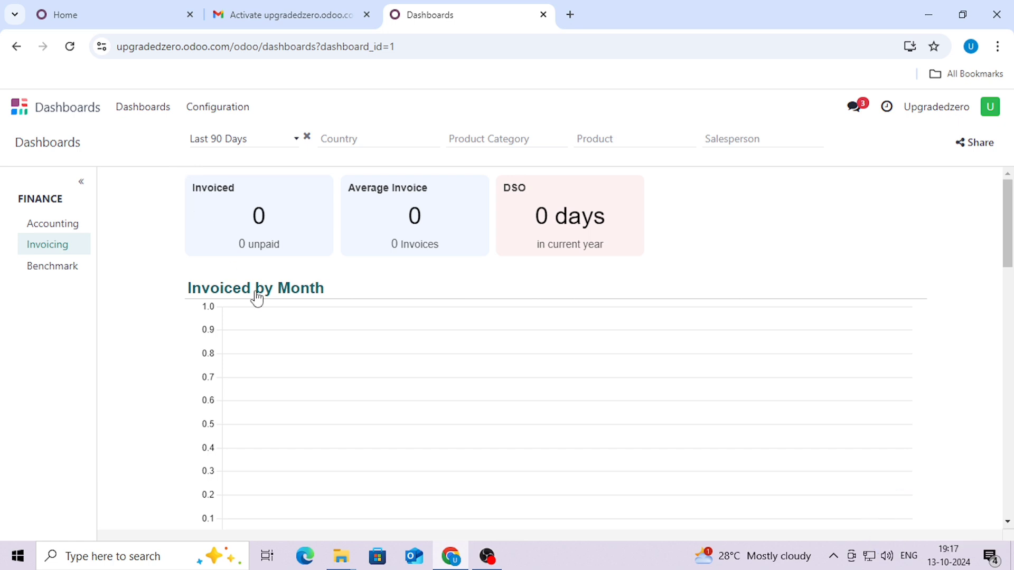
scroll(323, 292, down, 4)
scroll(324, 293, down, 5)
scroll(291, 322, down, 5)
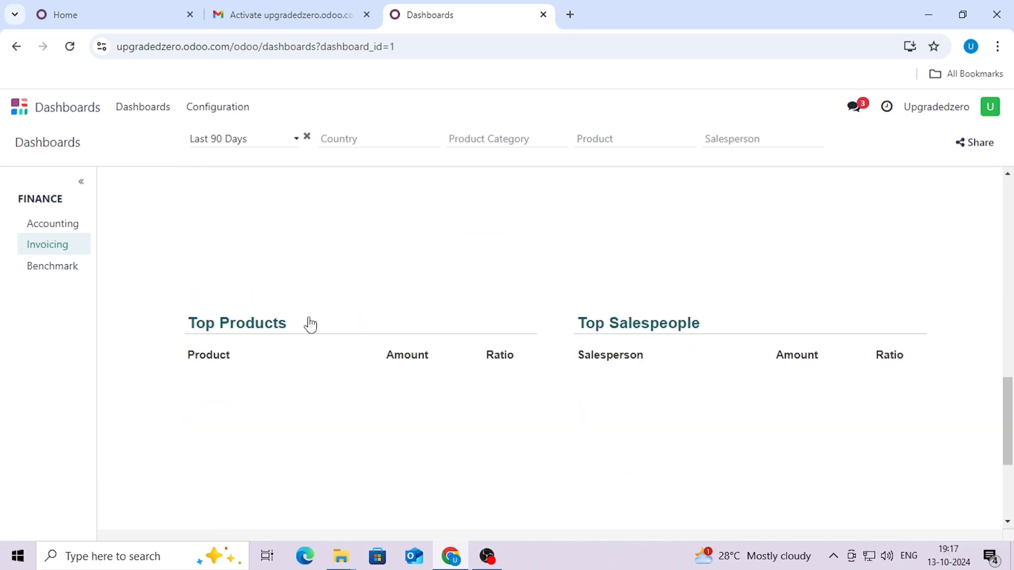
scroll(315, 321, up, 5)
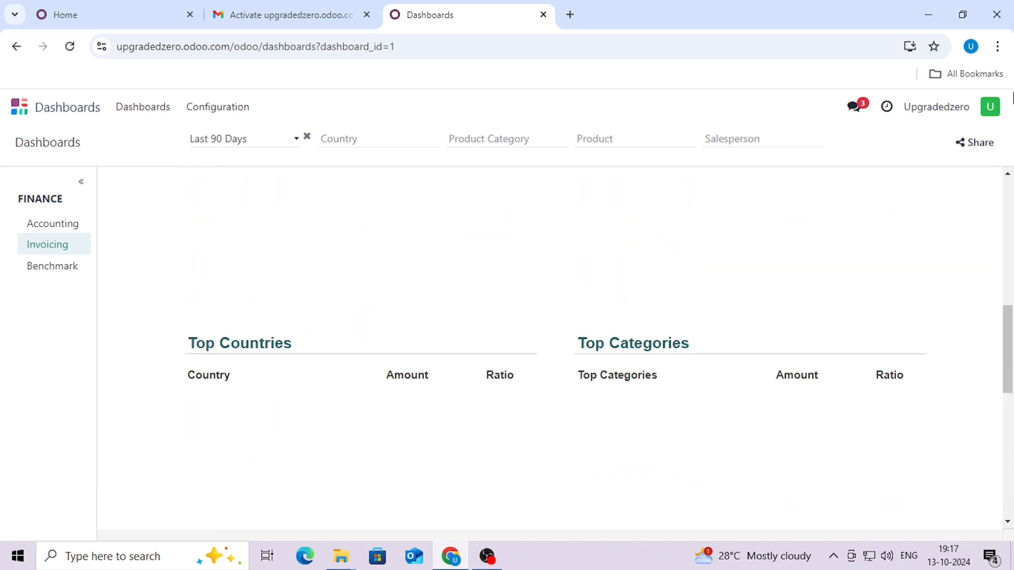
click(958, 147)
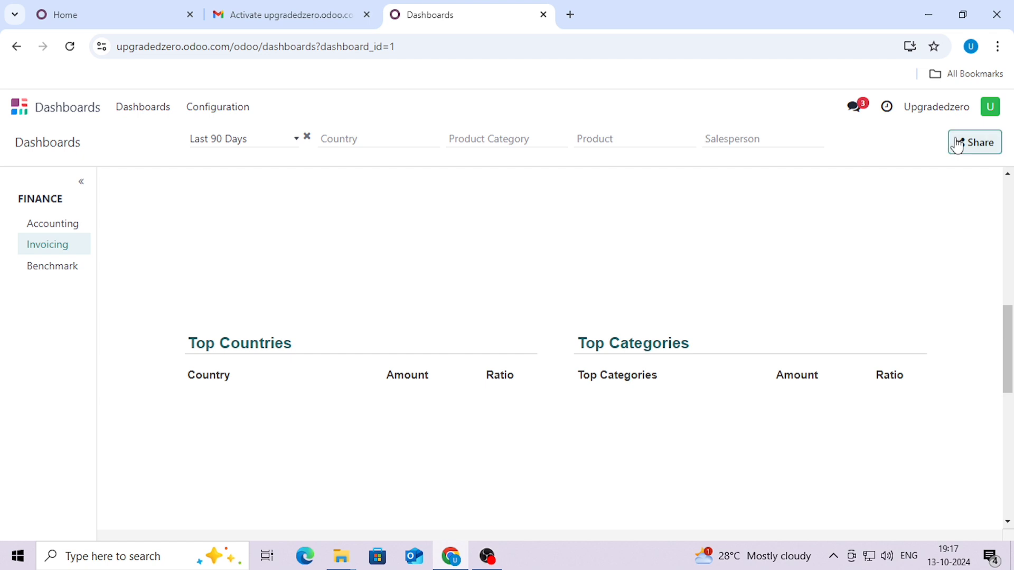
click(665, 218)
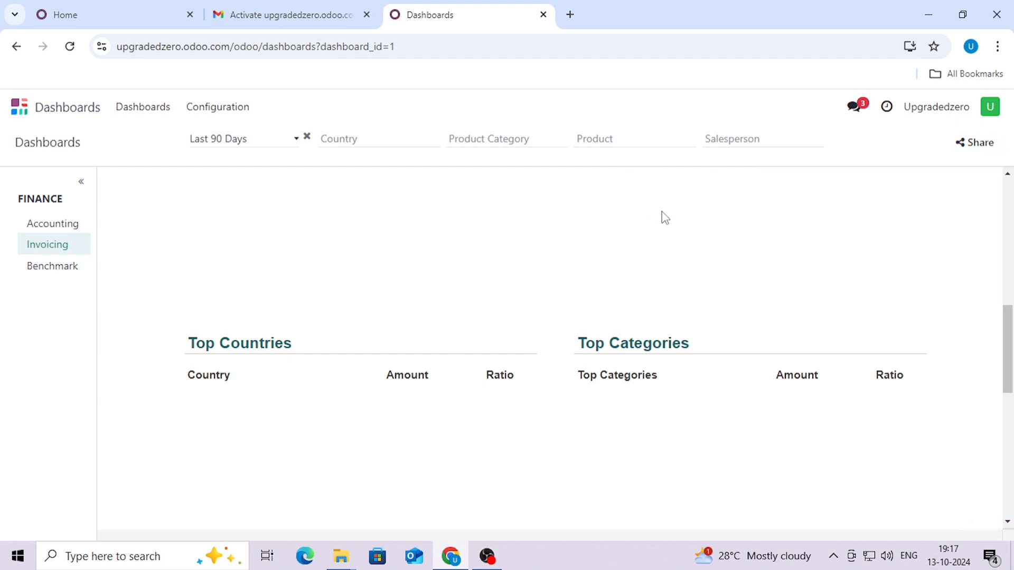
Examine the Benchmark dashboard's gauges for profit margins, debt-to-equity, current ratio and cash flow ratio.
click(70, 271)
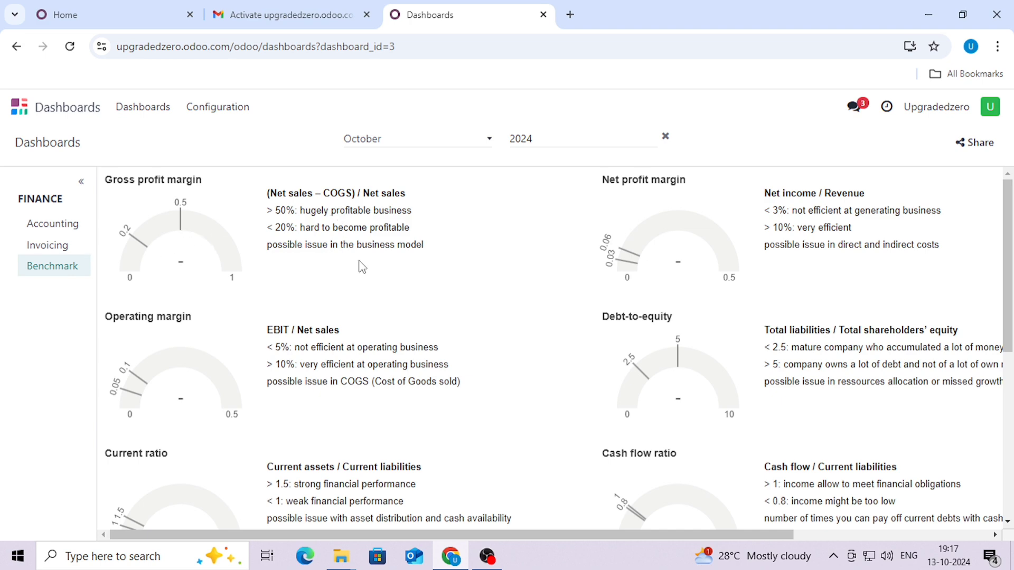
scroll(363, 266, down, 6)
scroll(375, 264, up, 4)
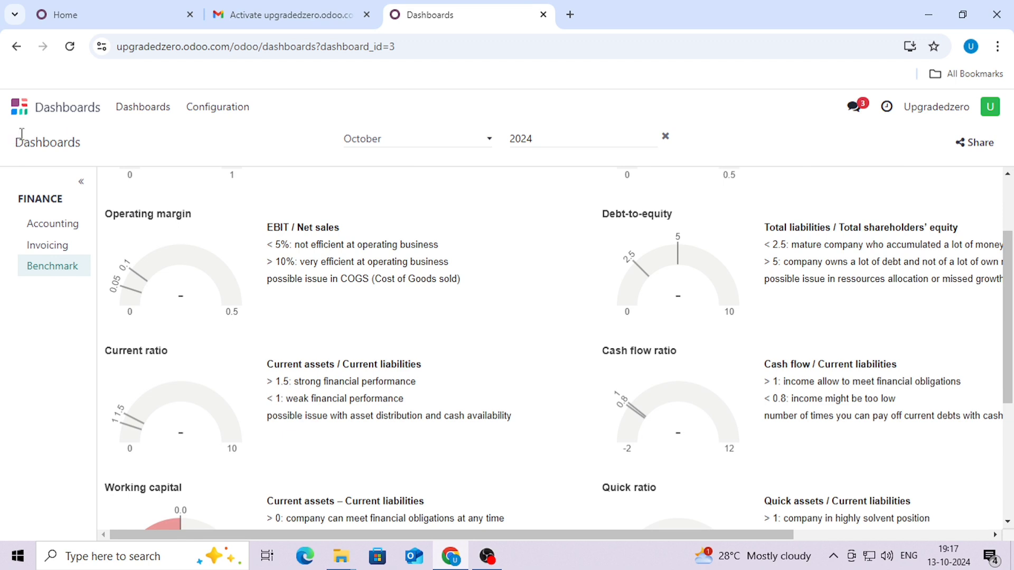
View the list of dashboard groups in the Dashboards configuration, and return to the home screen.
click(205, 114)
click(206, 136)
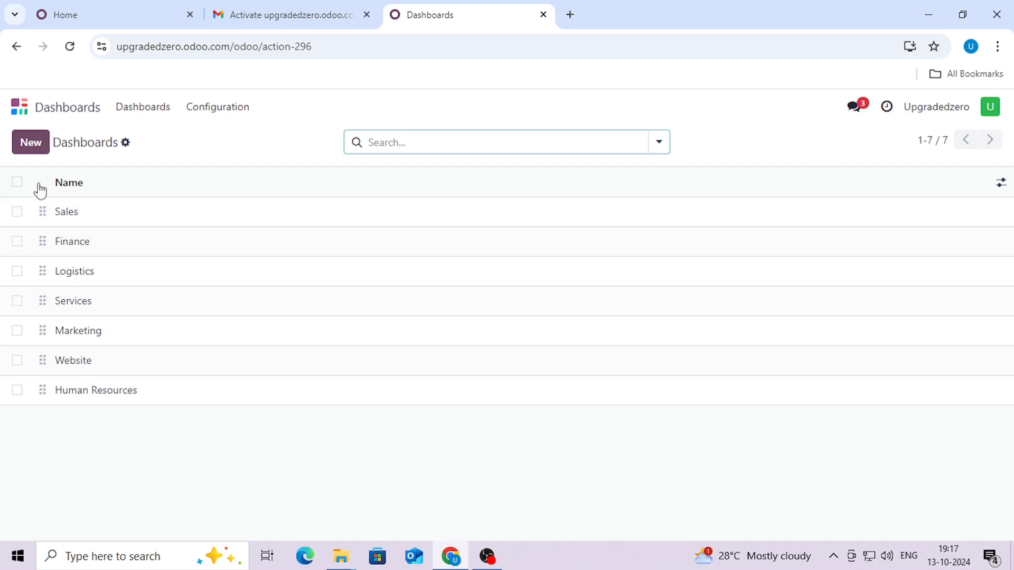
click(20, 118)
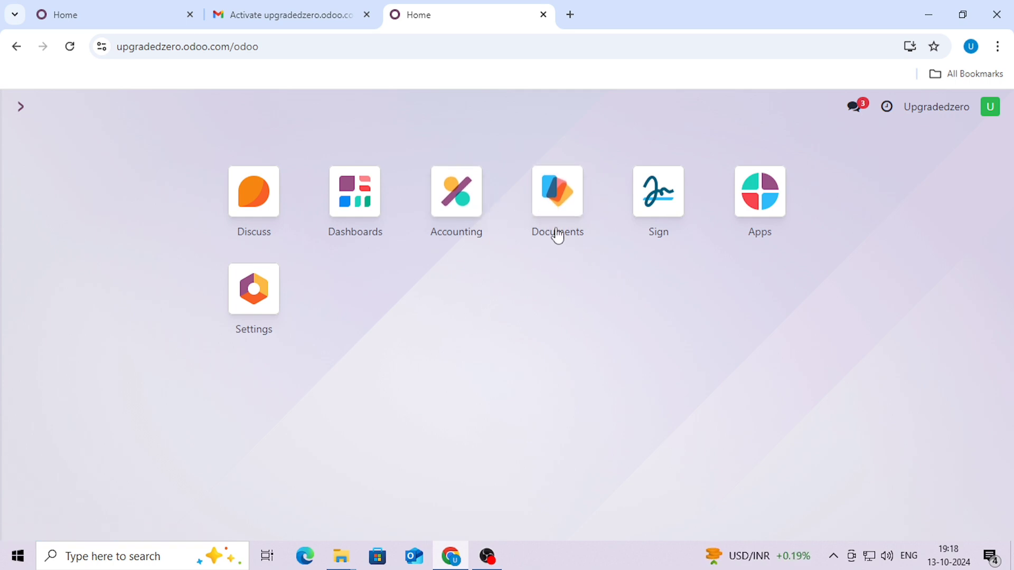
View the Finance folder in Documents and its options for adding new items, and return to the home screen.
click(555, 217)
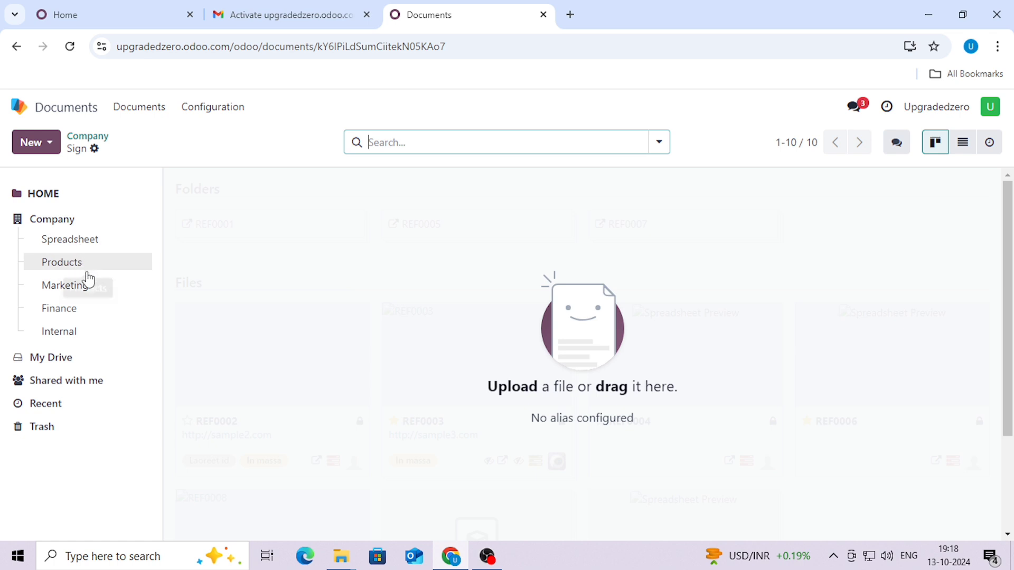
click(89, 315)
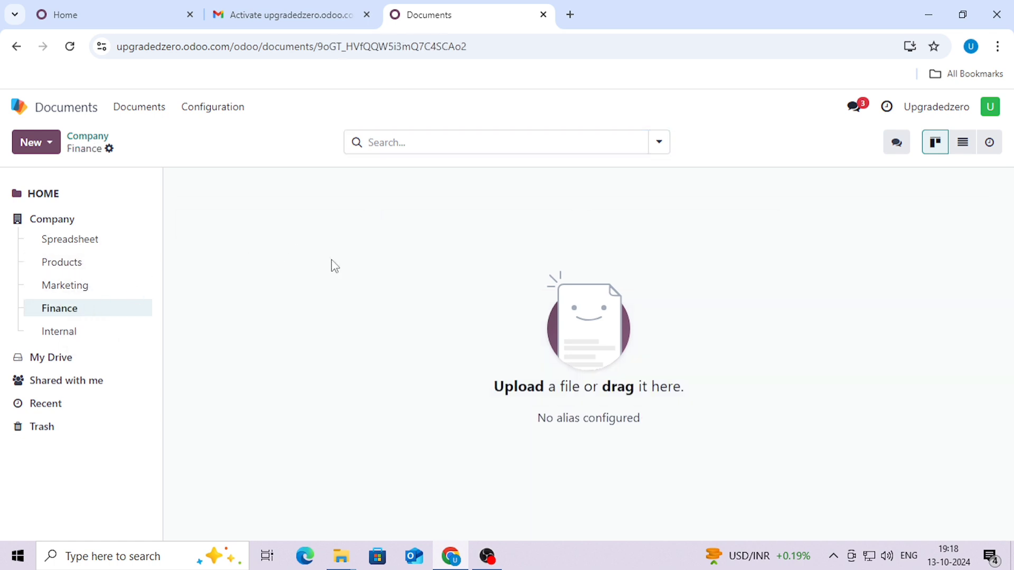
click(51, 143)
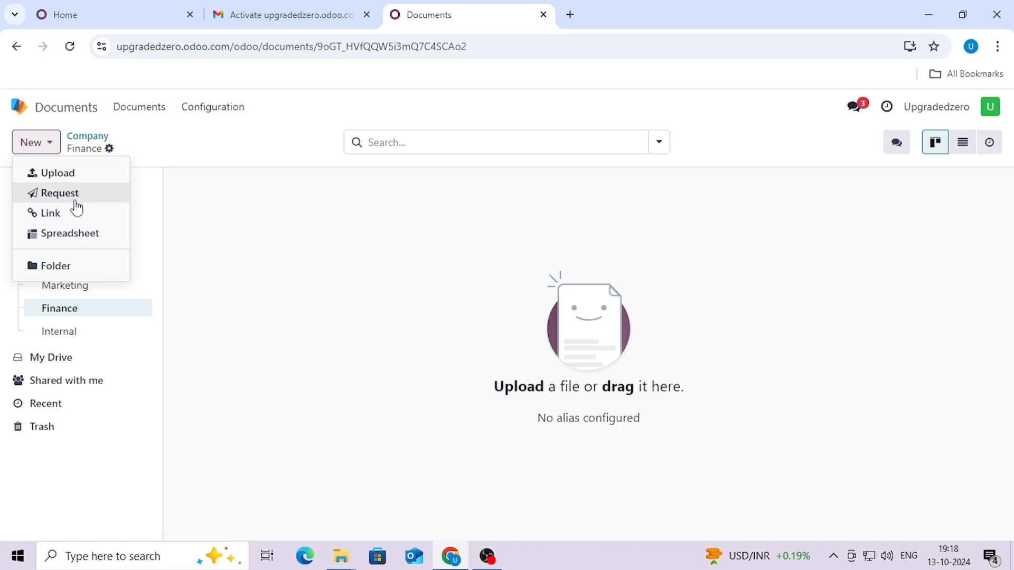
click(101, 461)
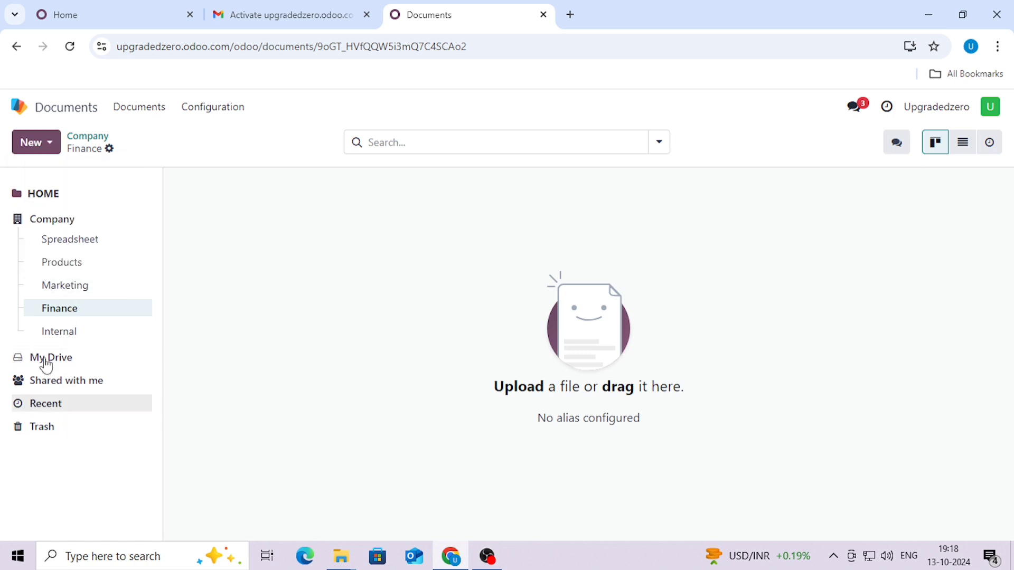
click(18, 107)
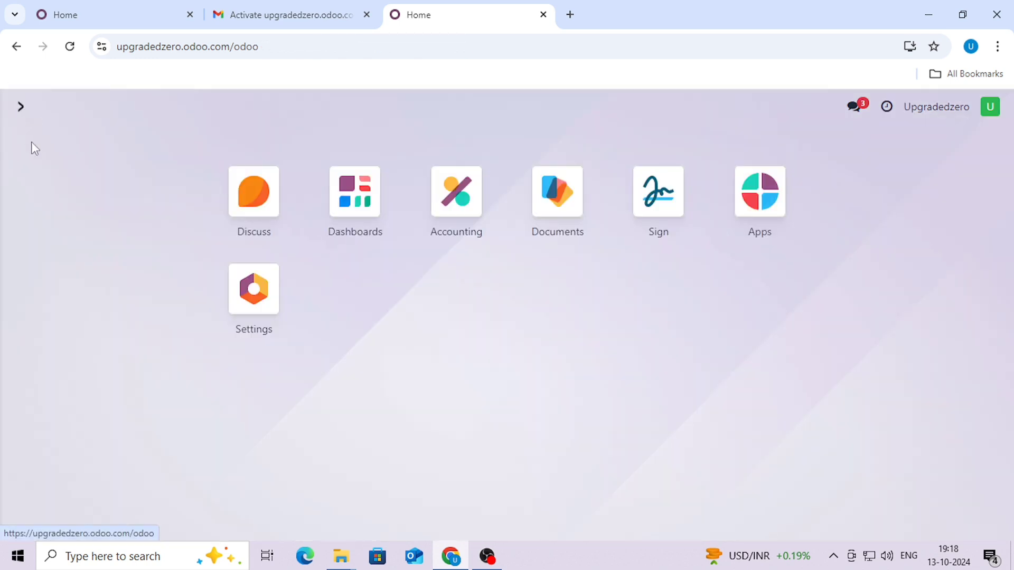
Open Sign, look over its State filters, clear the My Documents or My Requests filter, and return to the home screen.
click(665, 194)
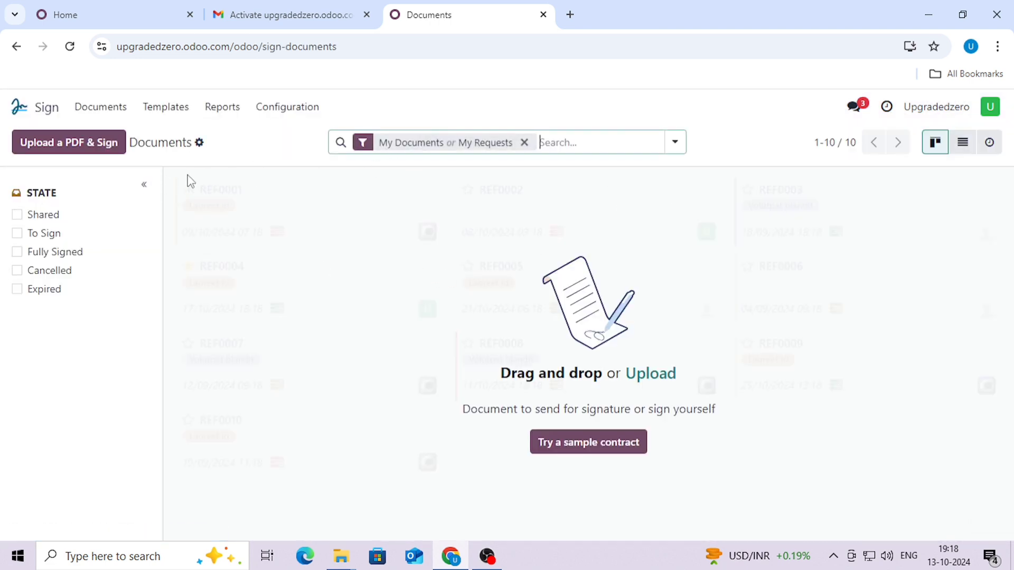
click(147, 188)
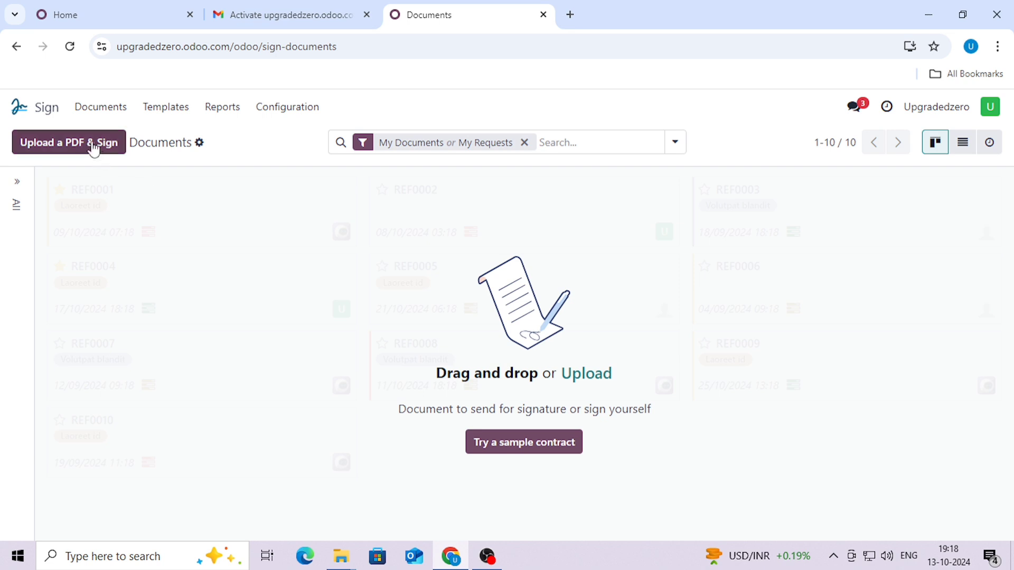
click(17, 181)
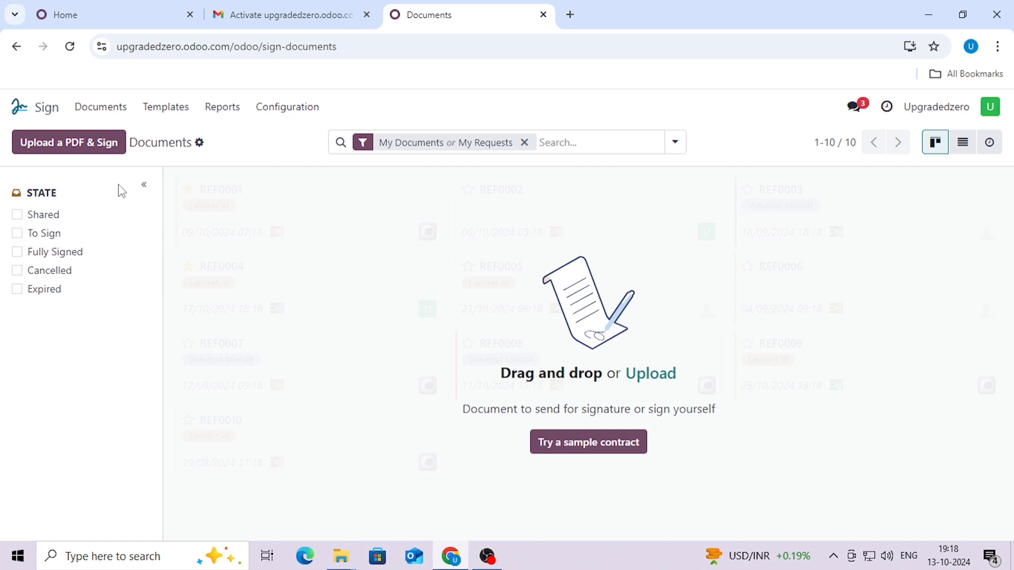
click(524, 143)
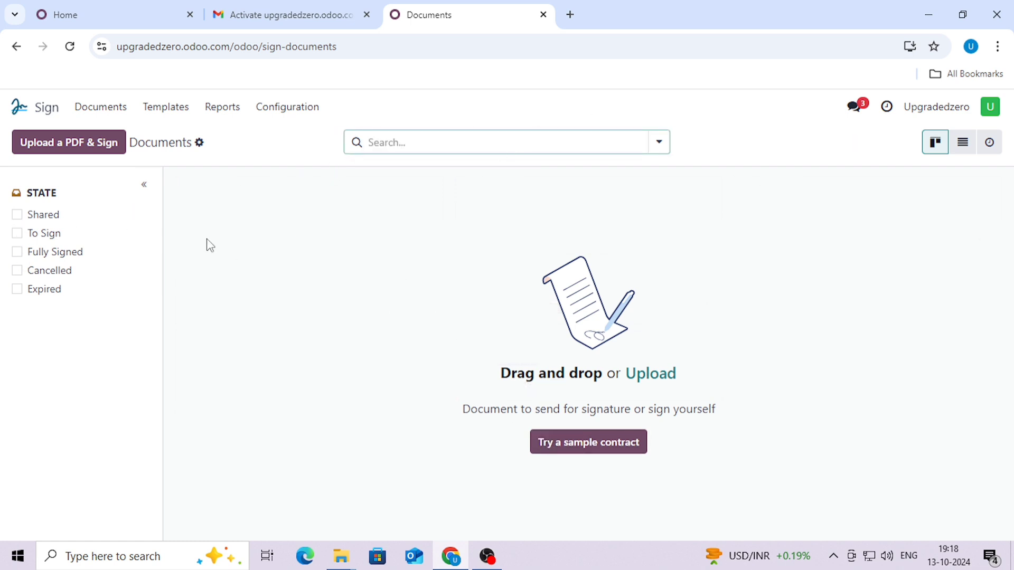
click(16, 106)
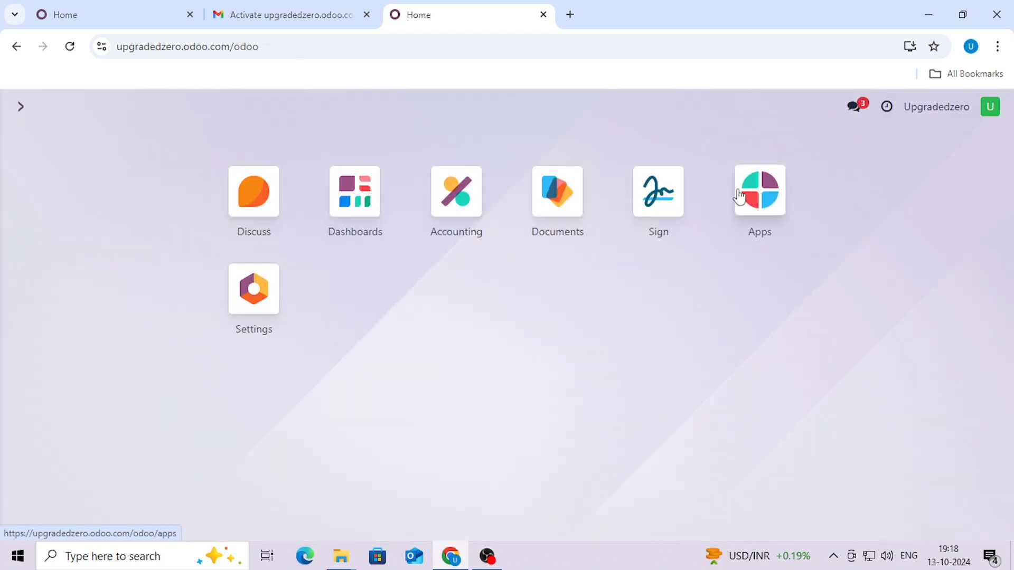
Browse the installable modules in the Apps catalogue, and return to the home screen.
click(753, 208)
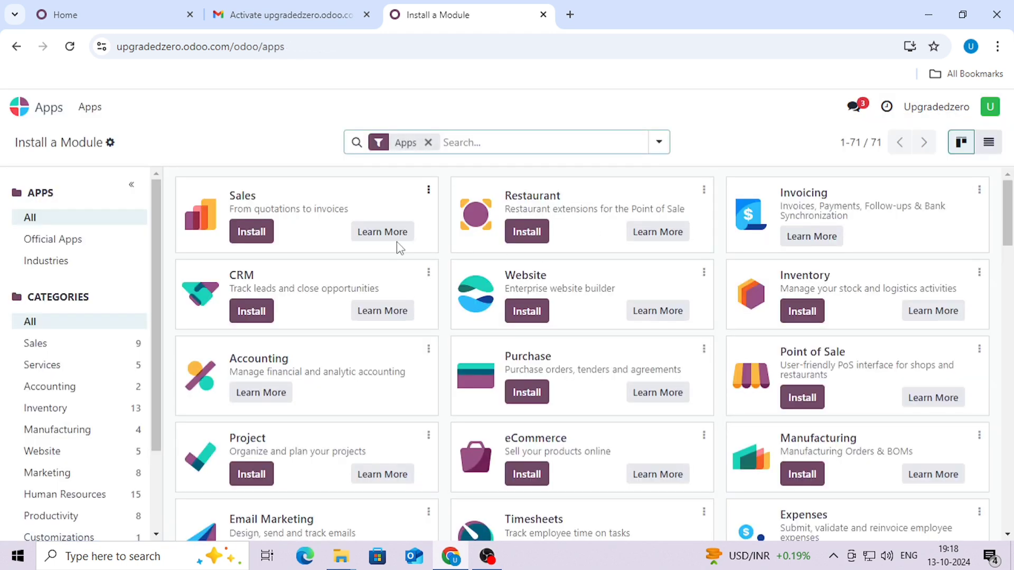
scroll(778, 282, down, 1)
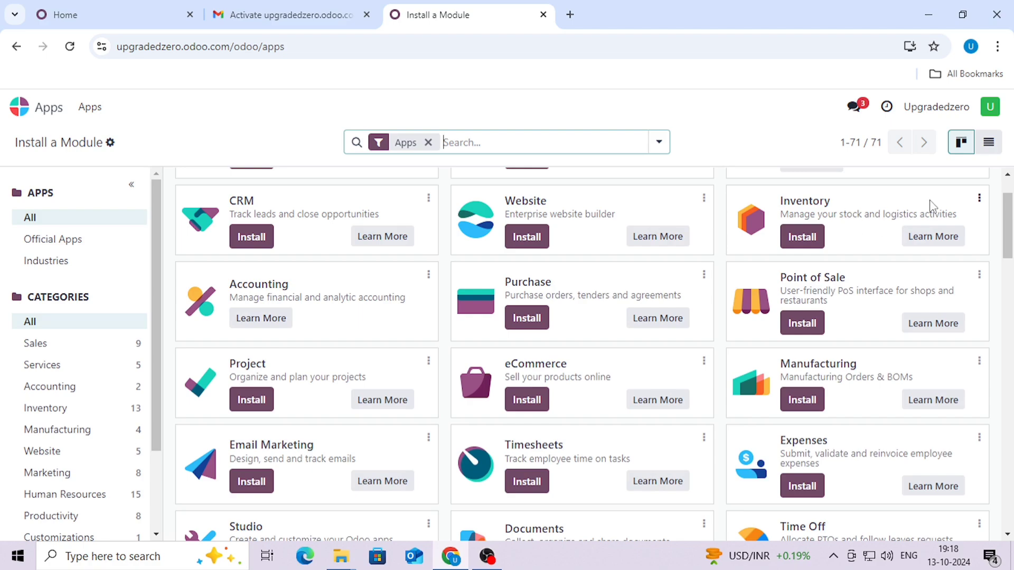
scroll(867, 274, down, 6)
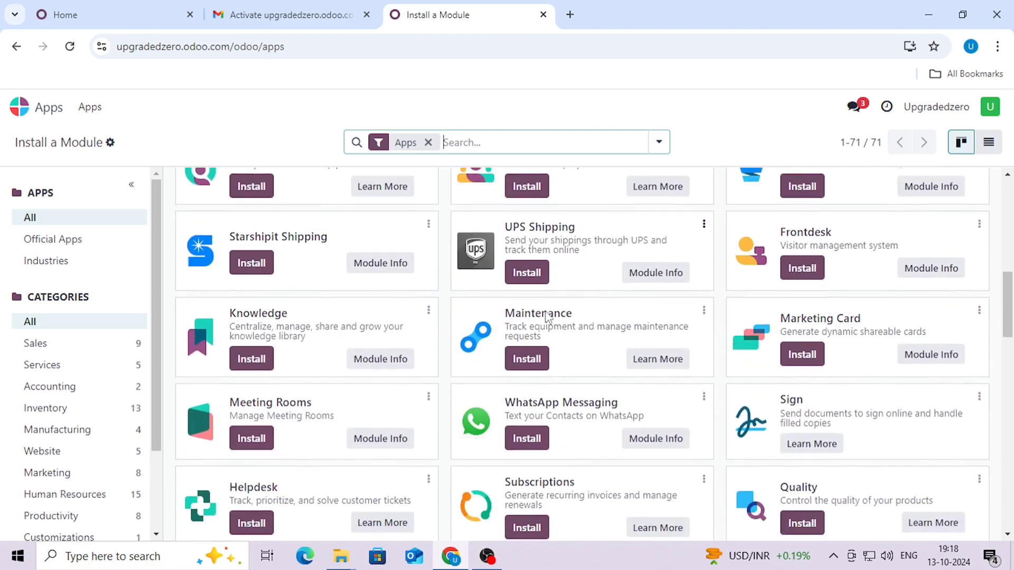
scroll(546, 317, down, 3)
scroll(235, 261, down, 3)
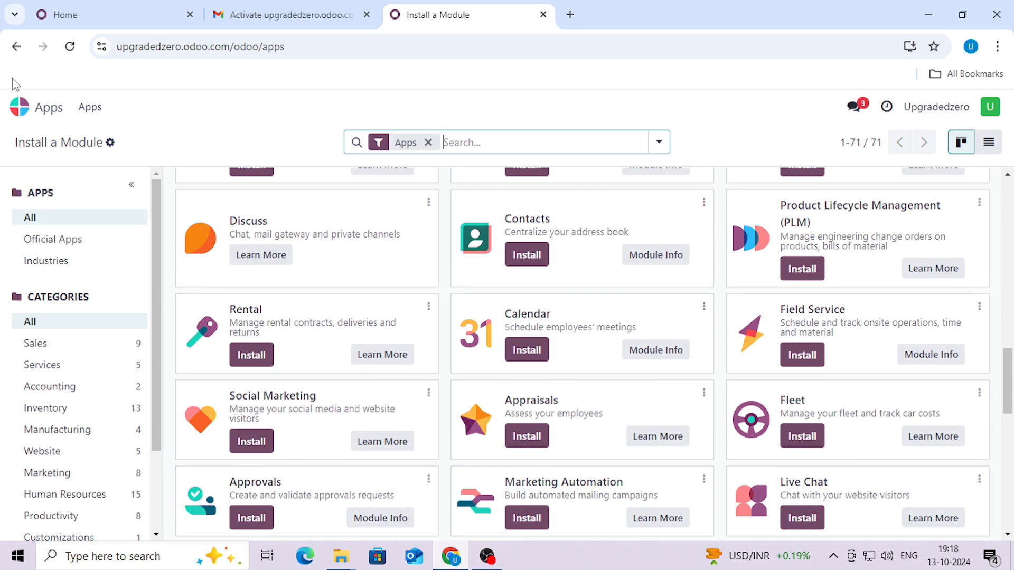
click(14, 109)
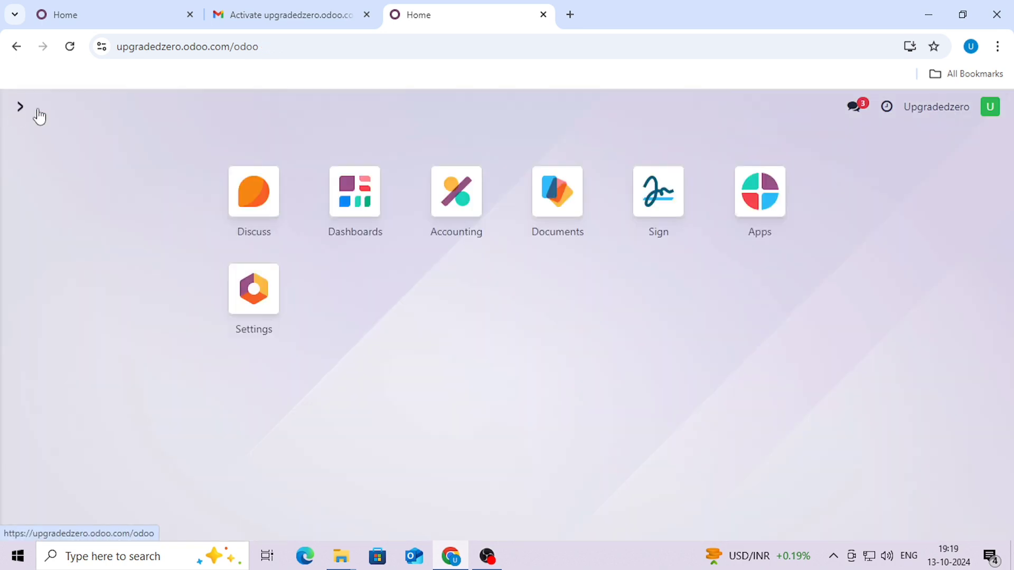
Open Settings and look through the General Settings sections, from Users and Languages down to Integrations and Developer Tools.
click(279, 296)
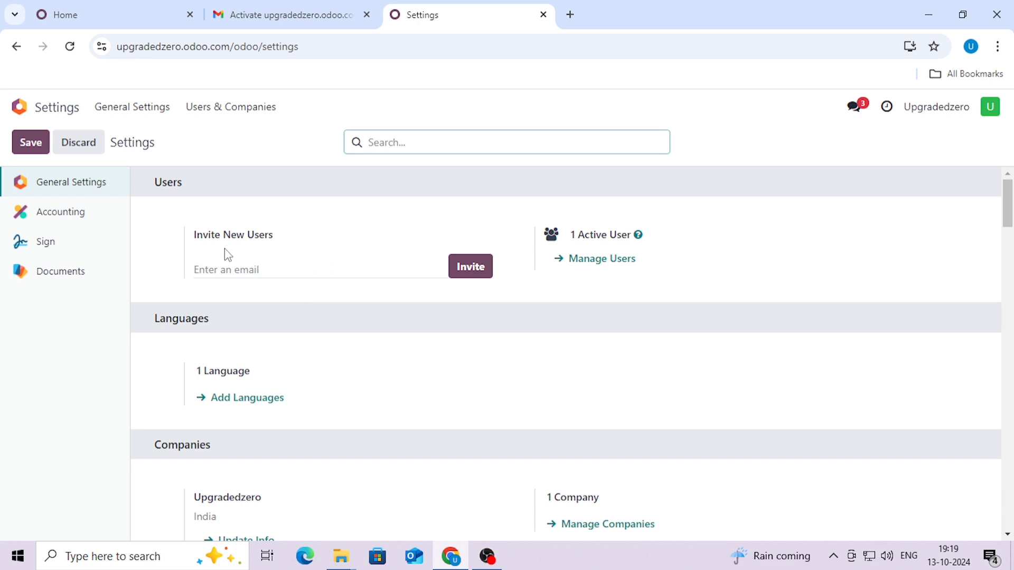
scroll(351, 255, down, 7)
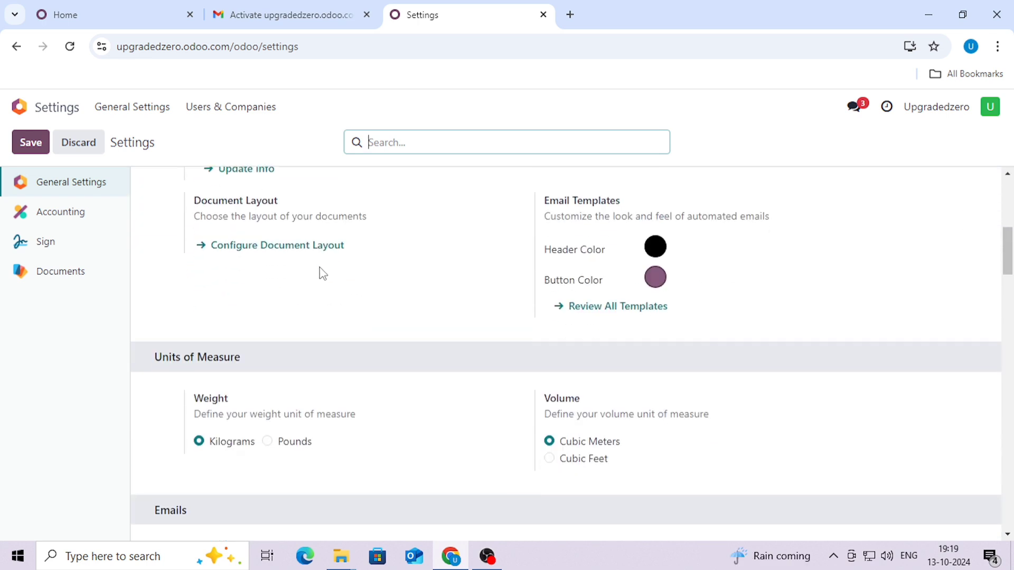
scroll(462, 265, down, 7)
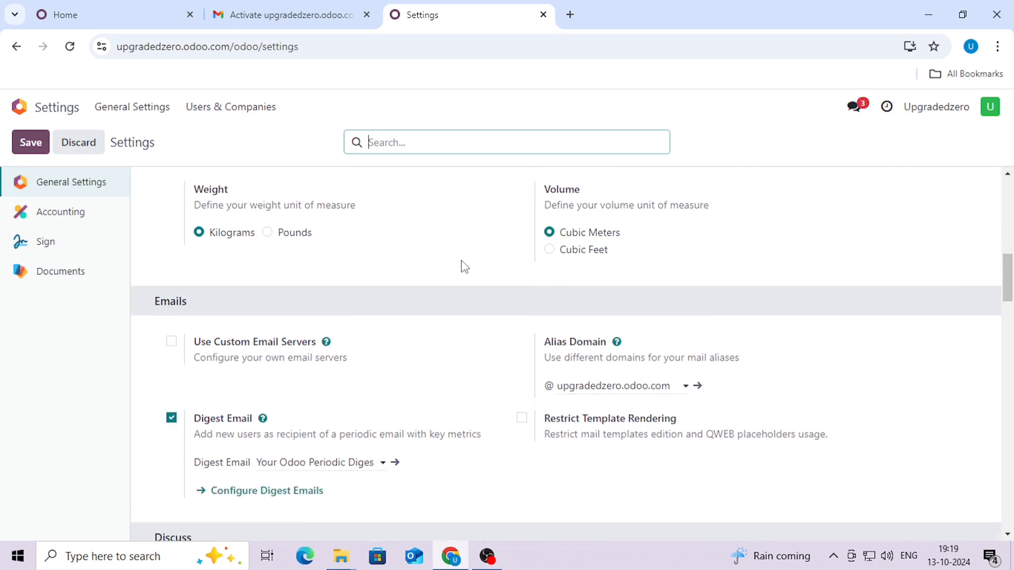
scroll(462, 265, down, 3)
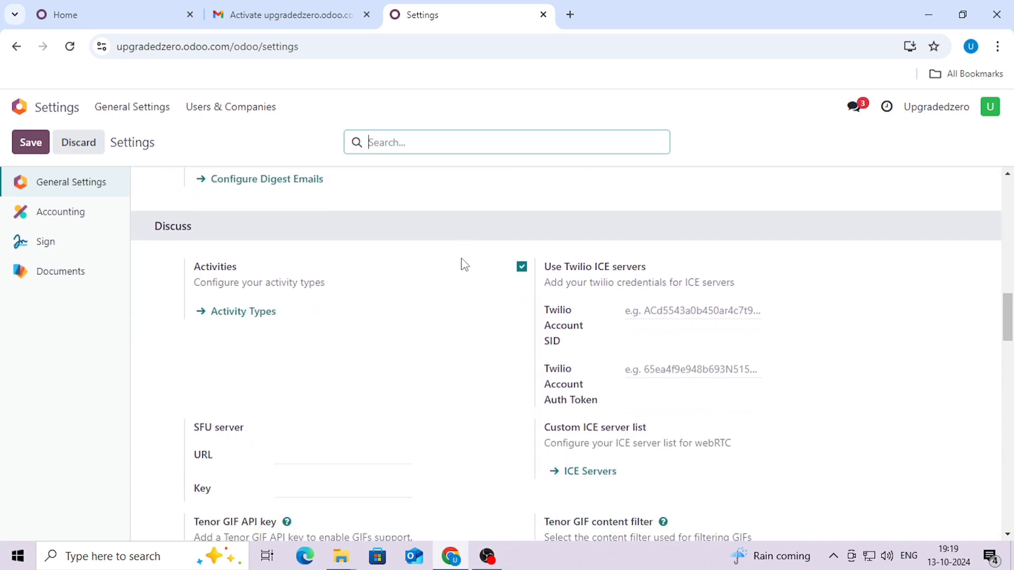
scroll(462, 265, down, 7)
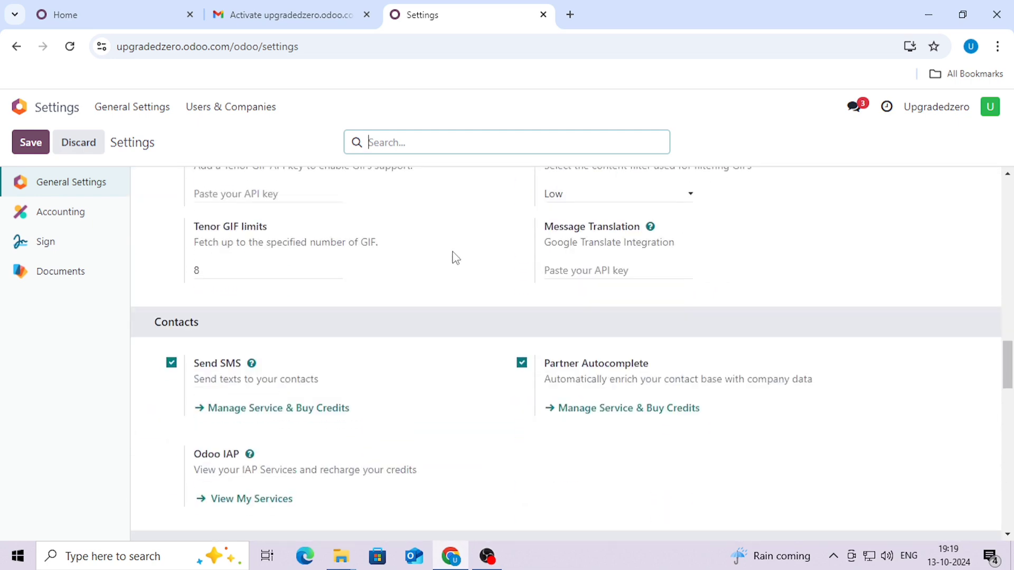
scroll(456, 258, down, 7)
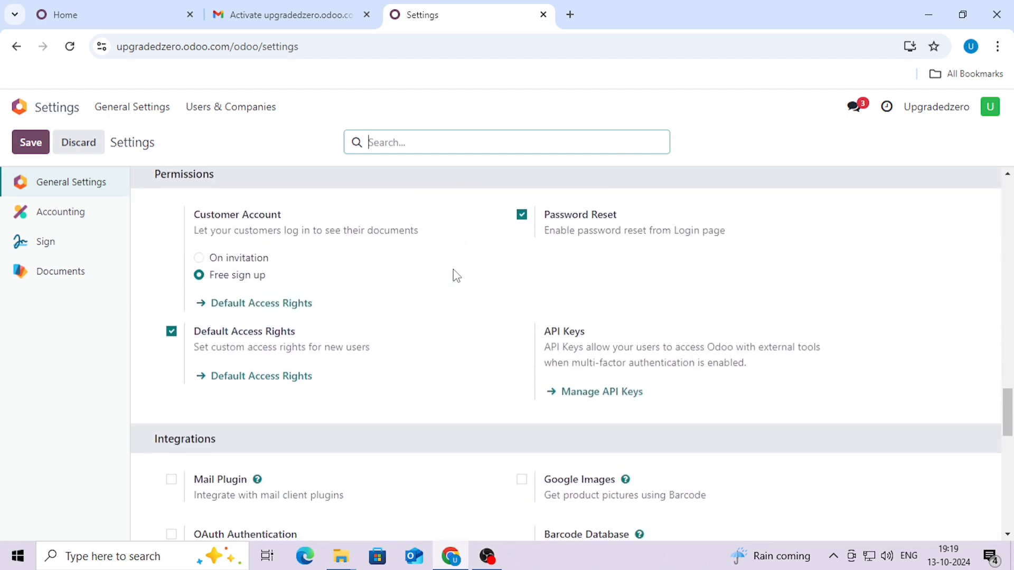
scroll(456, 275, down, 3)
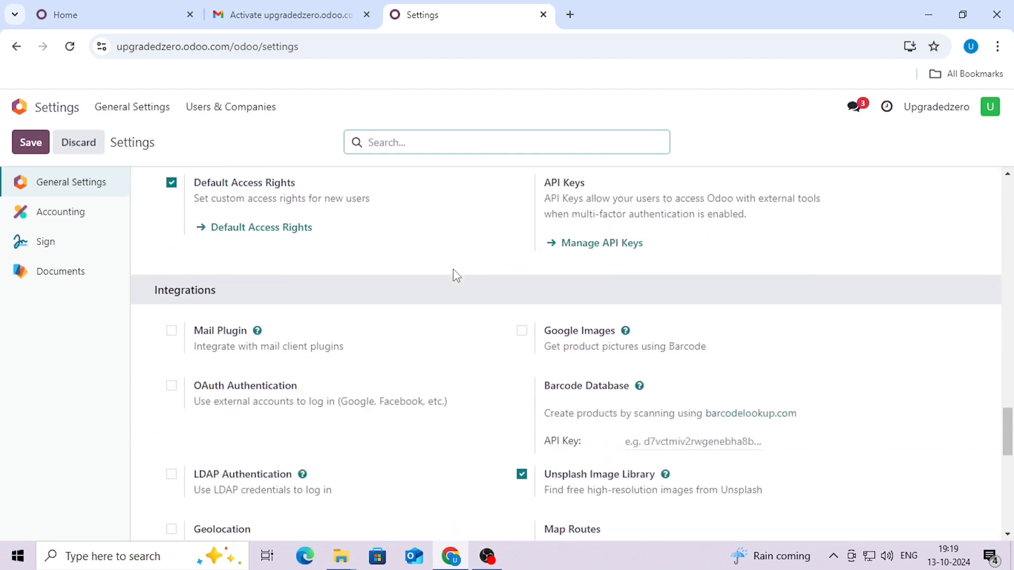
scroll(453, 269, down, 4)
scroll(453, 268, up, 1)
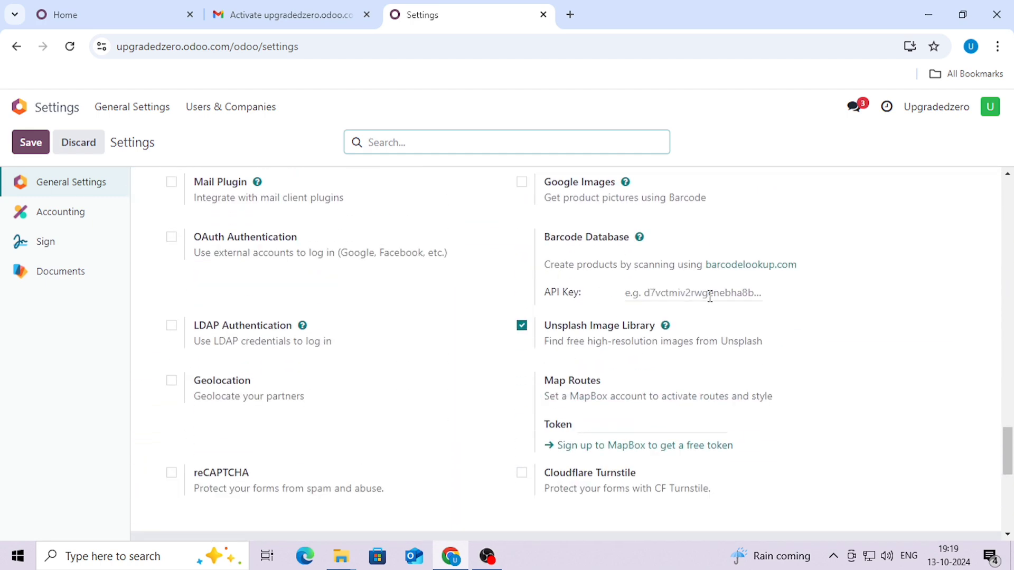
scroll(451, 279, down, 6)
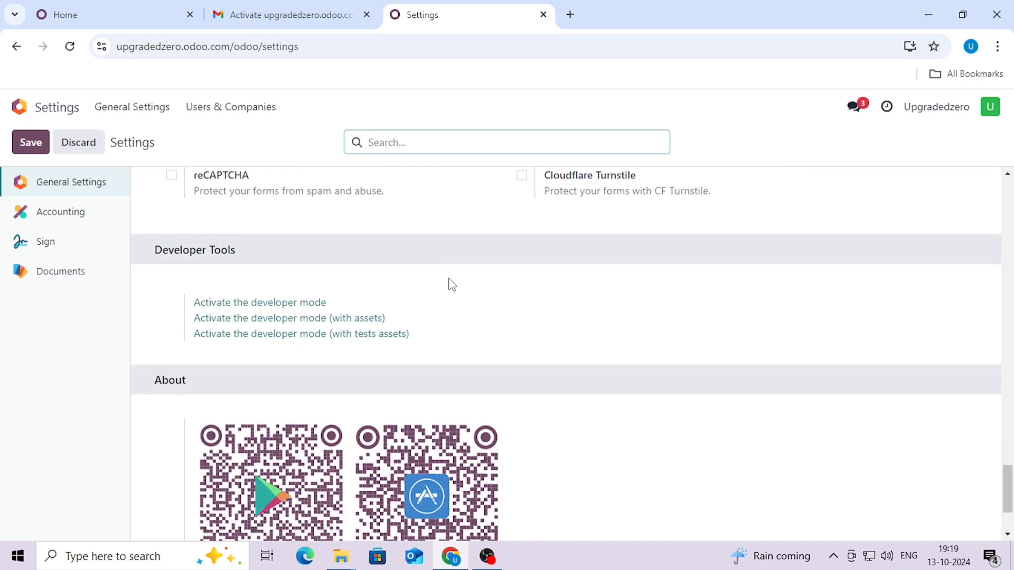
Open the Accounting settings and examine the Fiscal Localization, Accounting Import, Taxes and Currencies sections.
click(65, 211)
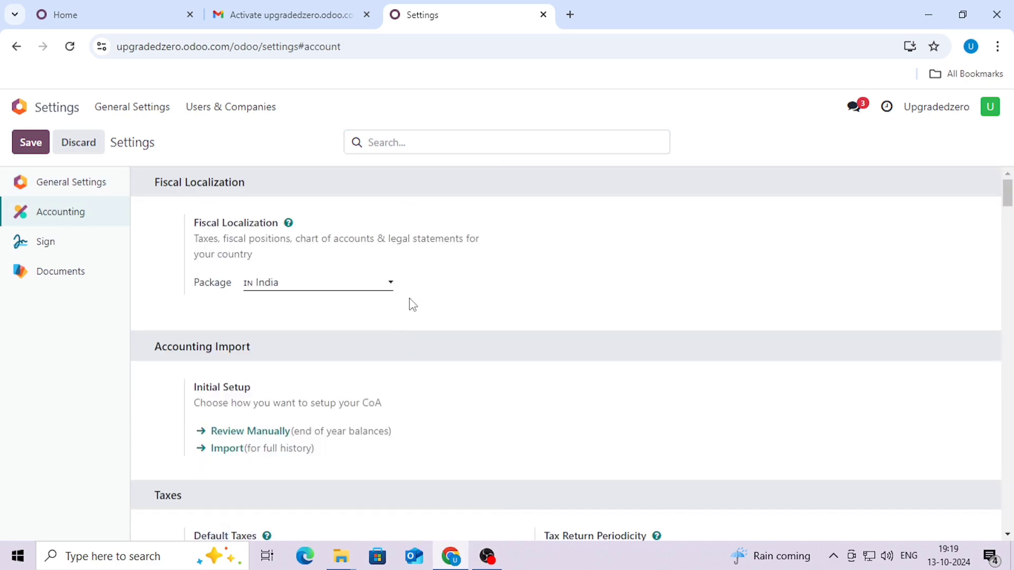
scroll(407, 296, down, 4)
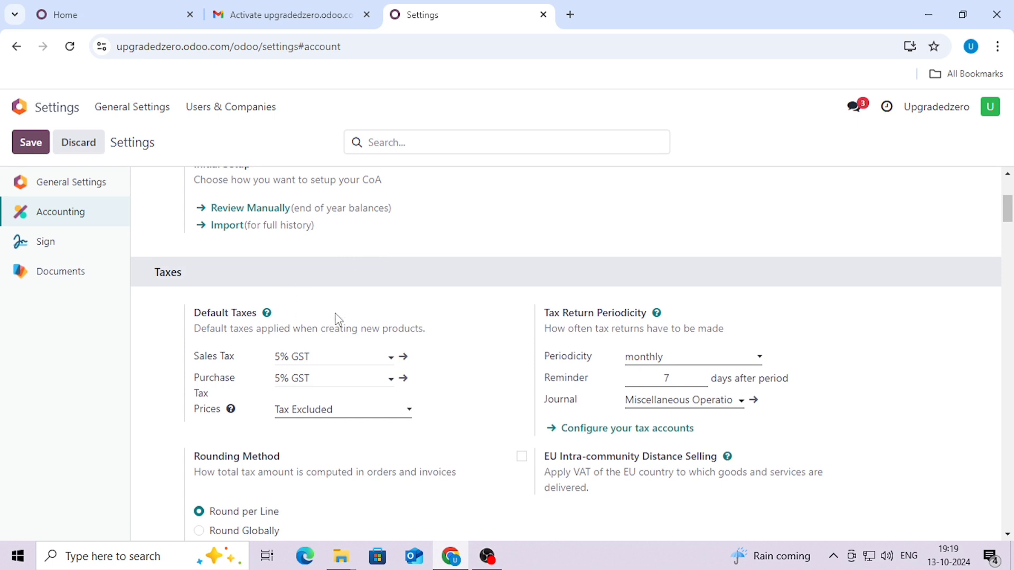
scroll(338, 320, down, 1)
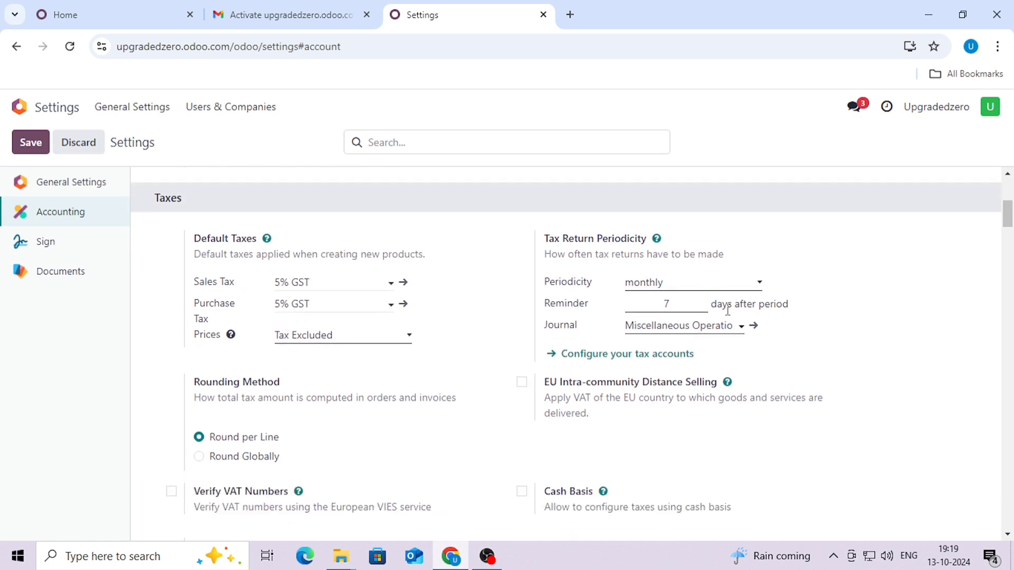
scroll(460, 372, down, 2)
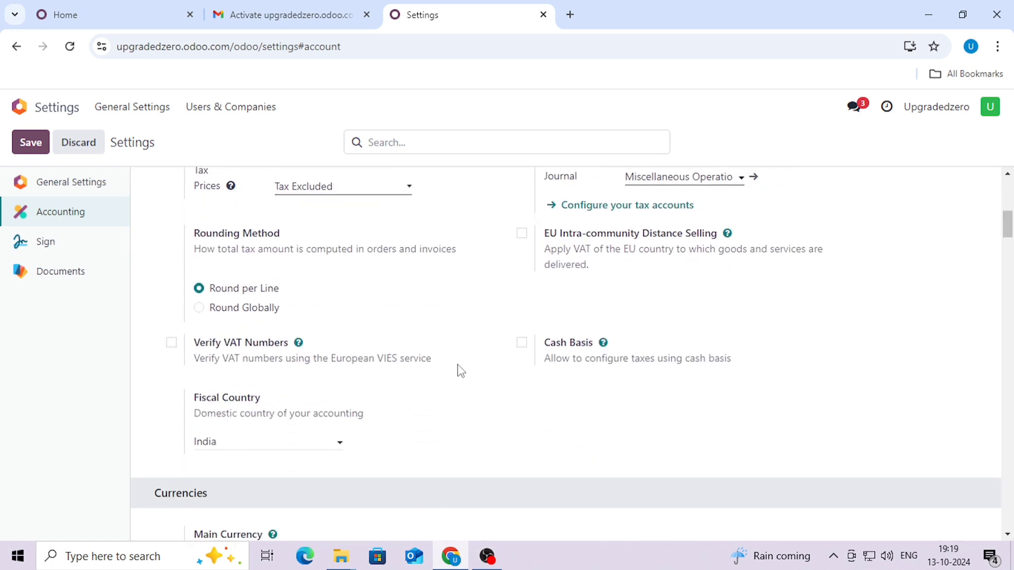
scroll(460, 371, up, 3)
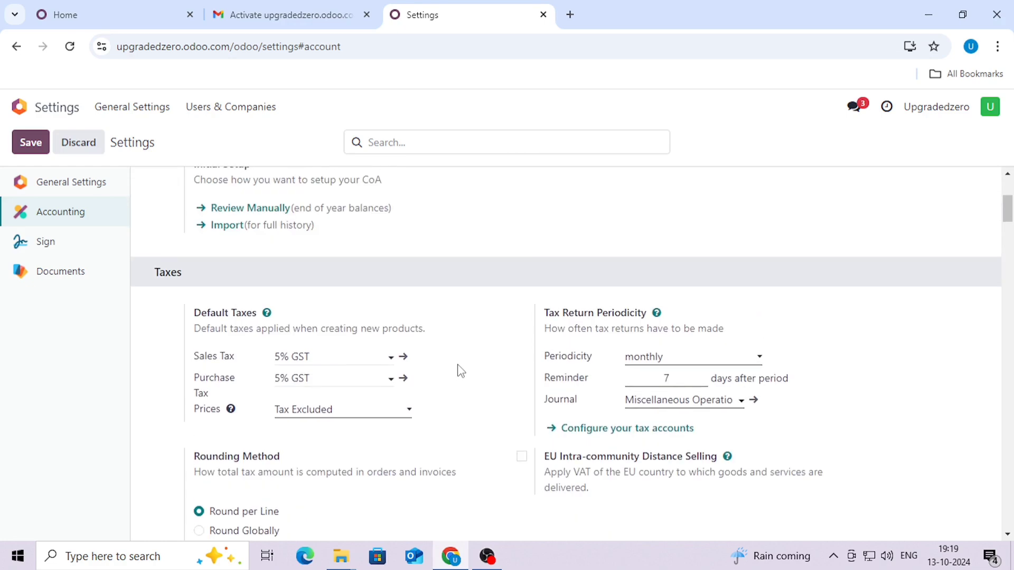
scroll(461, 371, down, 4)
scroll(461, 371, down, 2)
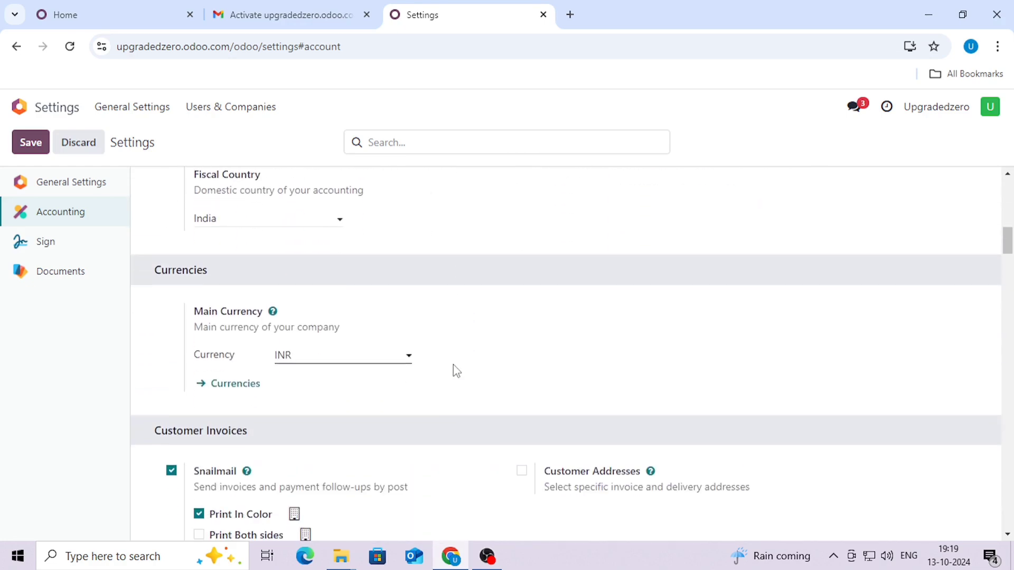
Examine the Customer Invoices, Units of Measure and Customer Payments options in the Accounting settings.
scroll(244, 355, down, 2)
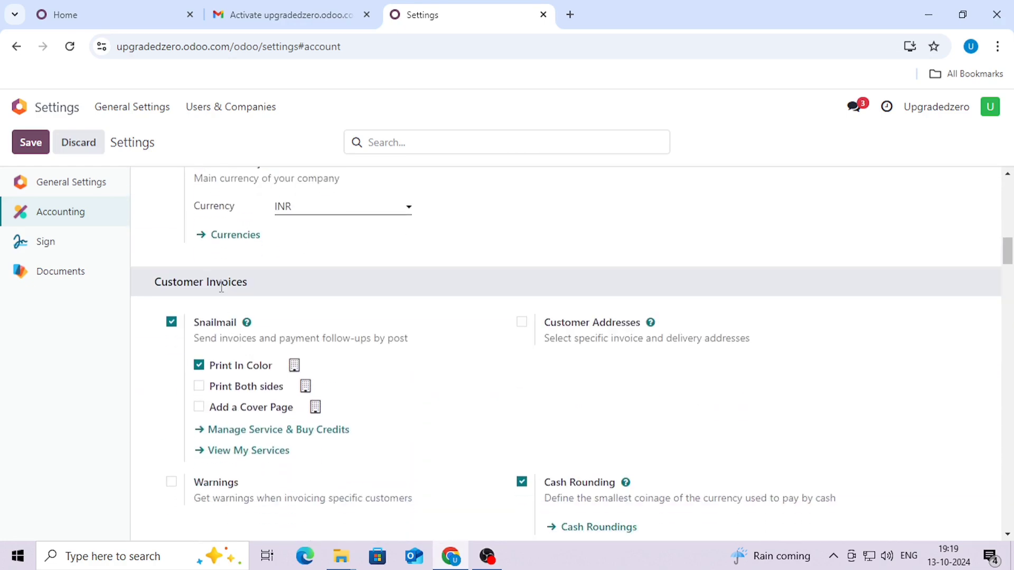
scroll(292, 347, down, 1)
scroll(321, 325, down, 5)
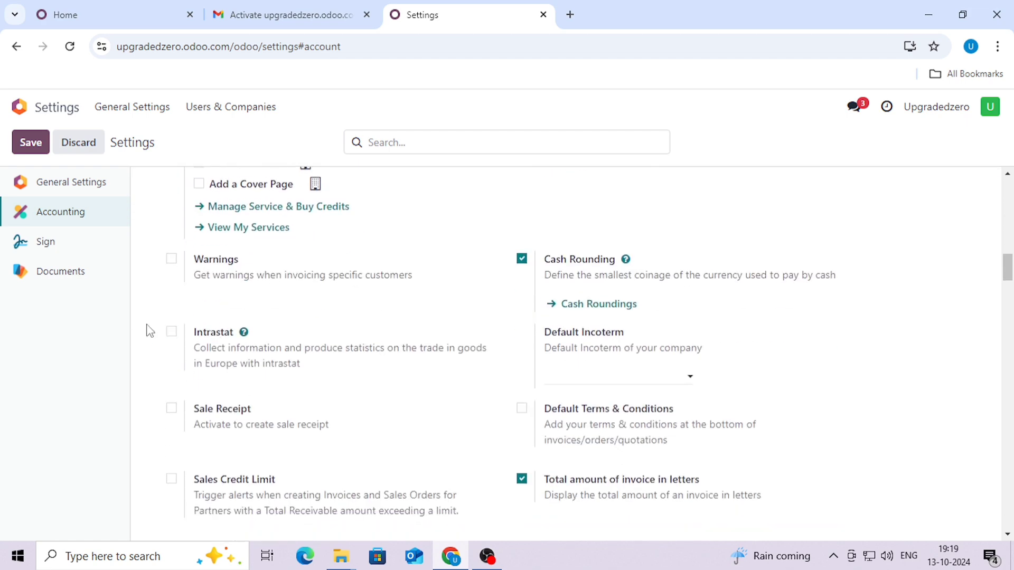
scroll(378, 327, down, 1)
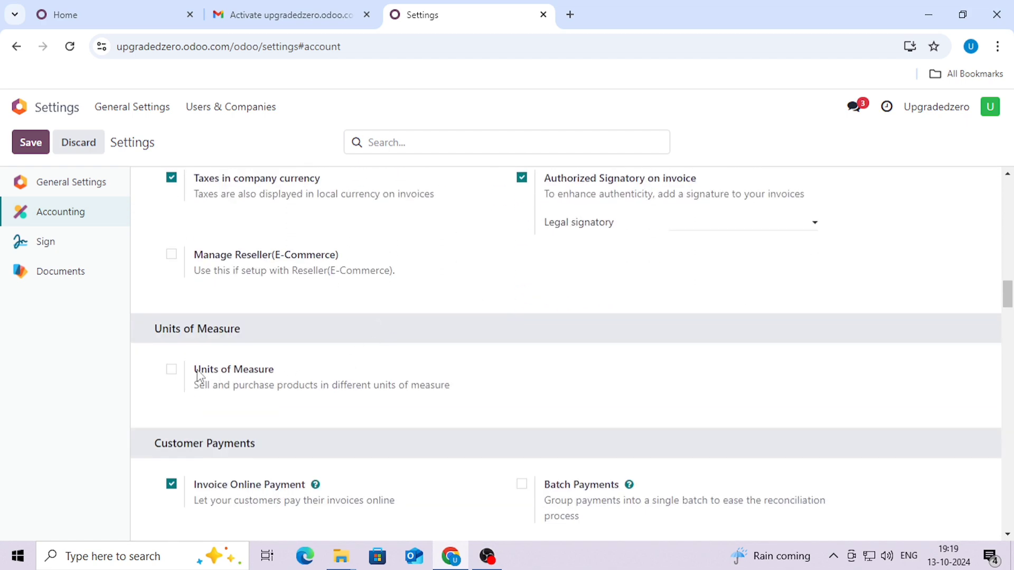
scroll(316, 350, down, 1)
scroll(517, 331, down, 2)
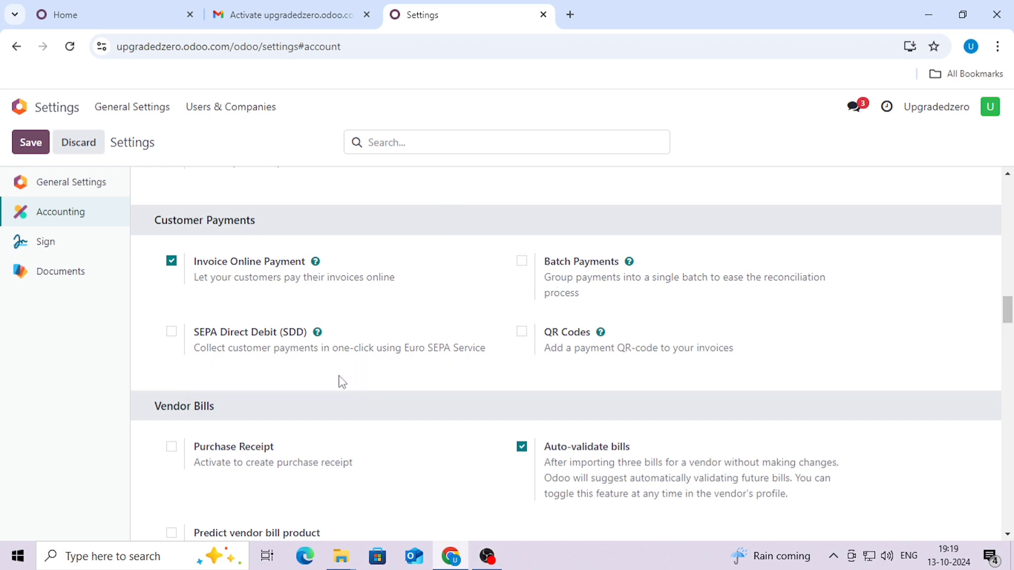
Examine the Vendor Bills, Vendor Payments, Digitization and Default Accounts options in the Accounting settings.
scroll(338, 370, down, 2)
scroll(339, 353, down, 3)
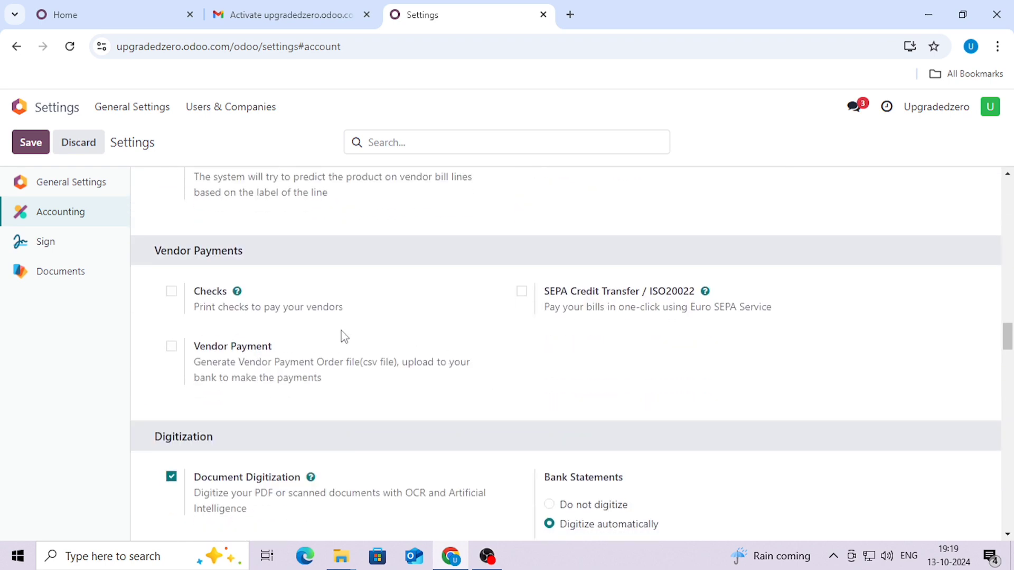
scroll(524, 302, down, 3)
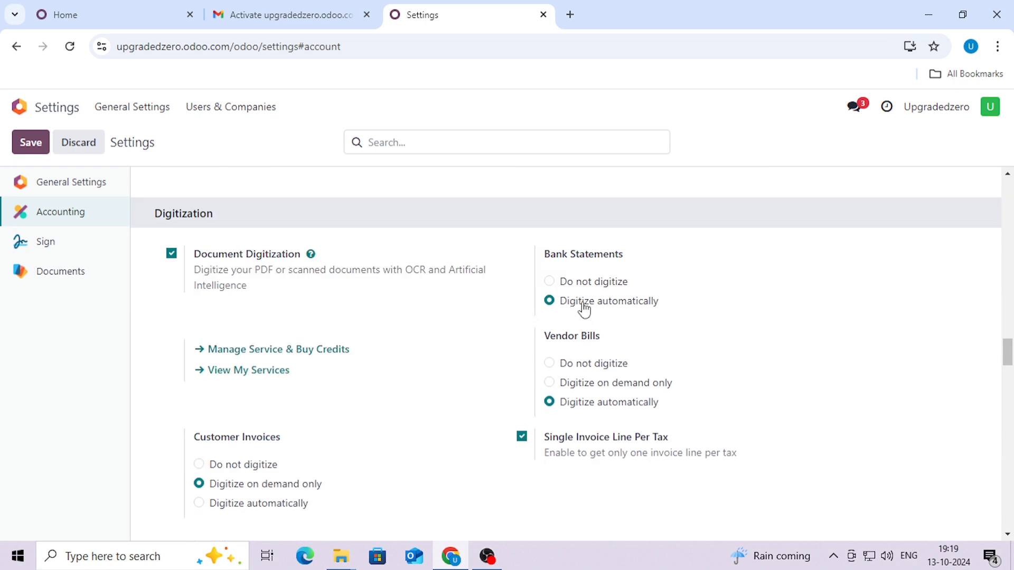
scroll(476, 301, down, 2)
scroll(367, 308, up, 2)
scroll(368, 309, down, 5)
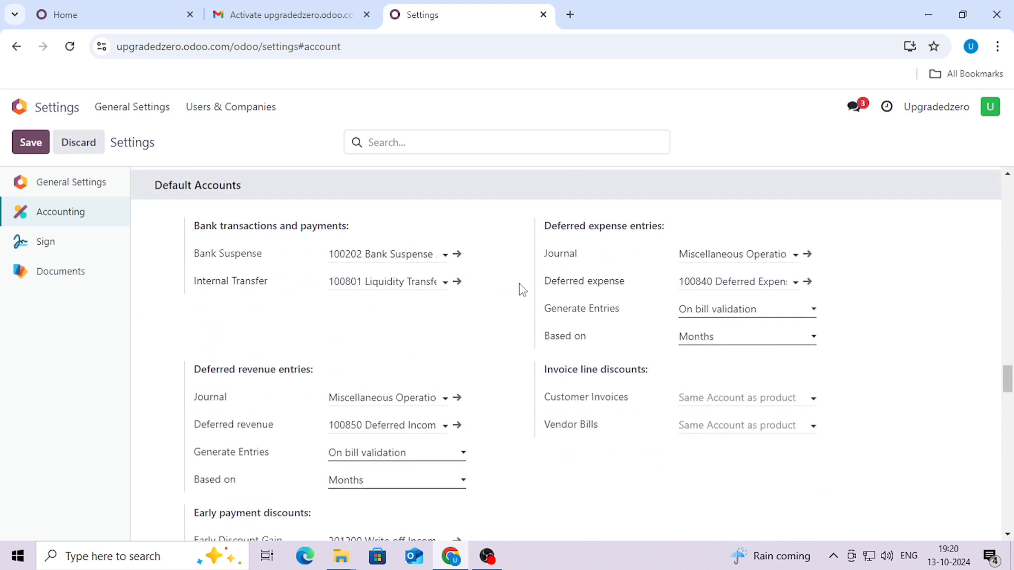
Examine the Bank & Cash, Fiscal Periods, Analytics and Reporting options in the Accounting settings.
scroll(618, 335, down, 5)
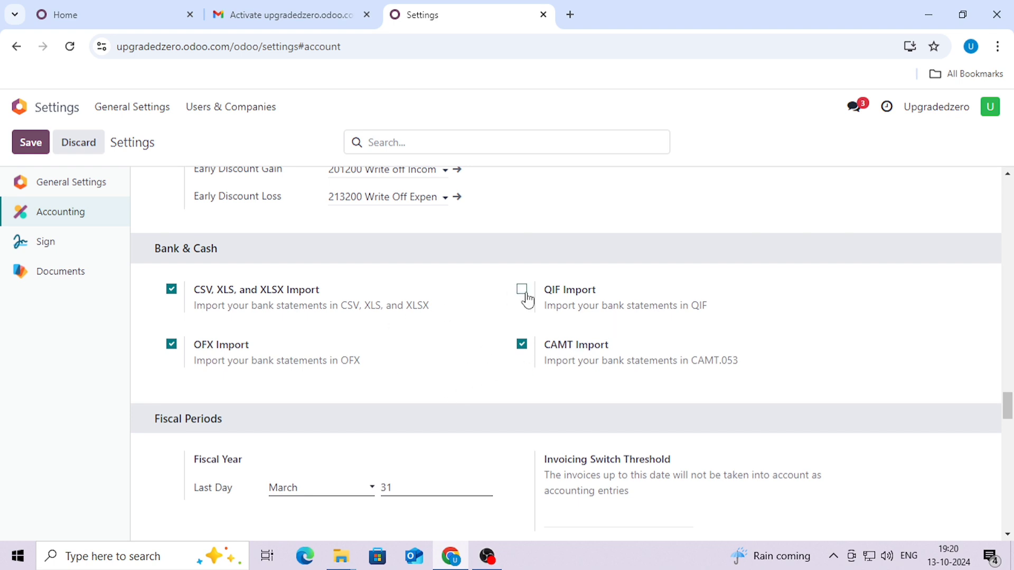
scroll(421, 345, down, 3)
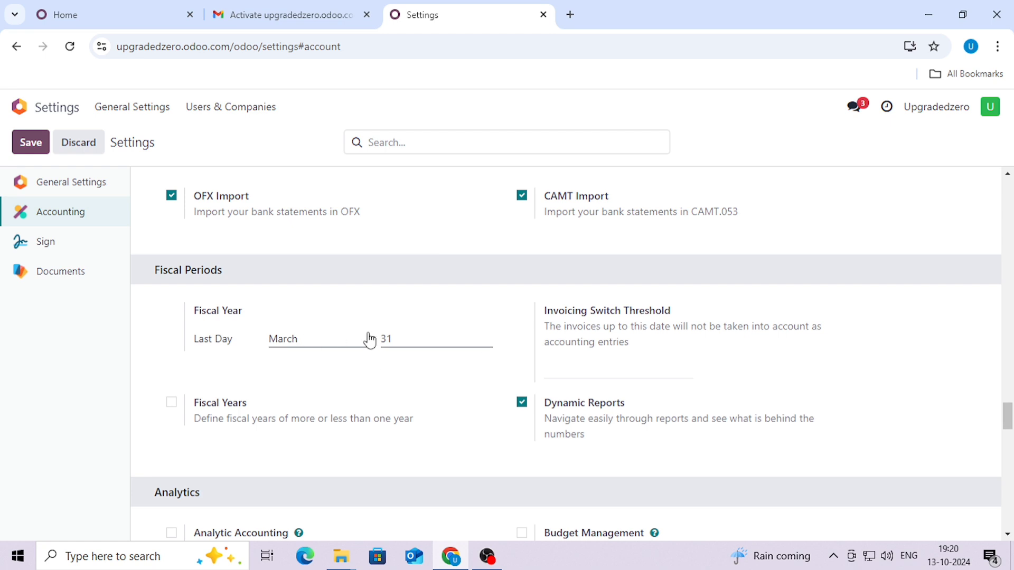
scroll(315, 353, down, 3)
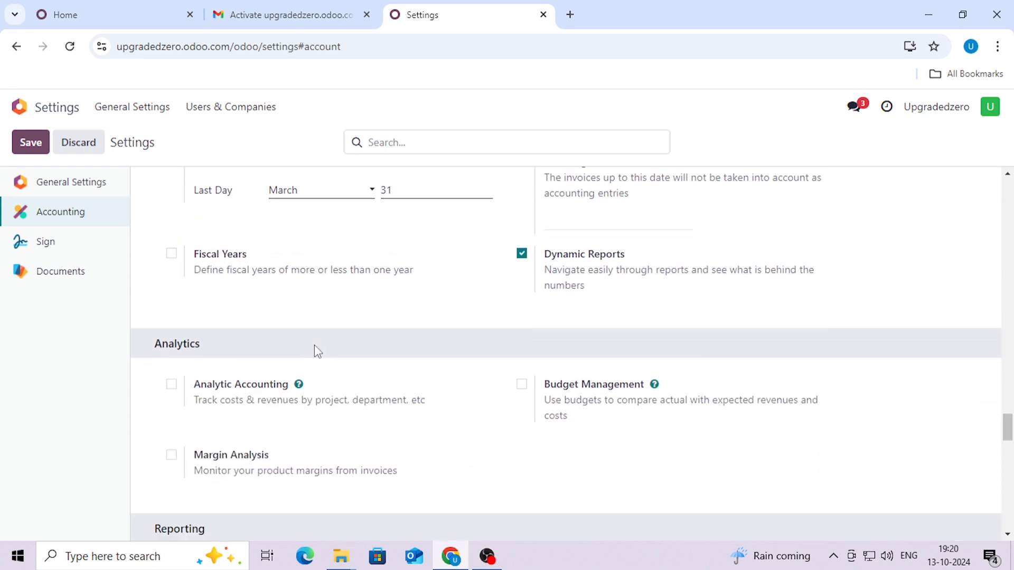
scroll(316, 351, down, 2)
scroll(317, 351, down, 3)
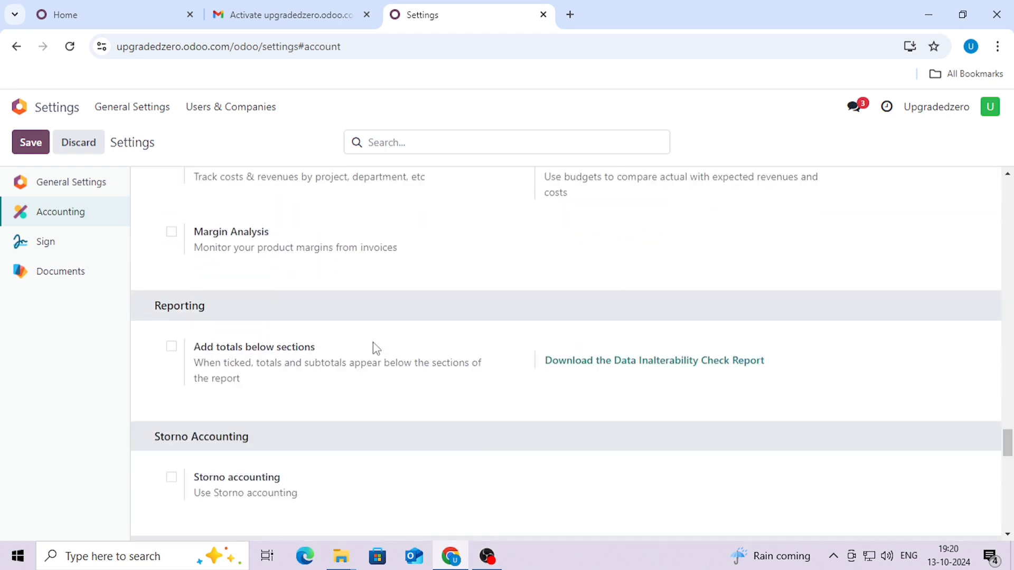
Examine the Storno Accounting, Accounting Firms mode and Audit Trail options in the Accounting settings.
scroll(375, 348, down, 2)
scroll(374, 349, down, 2)
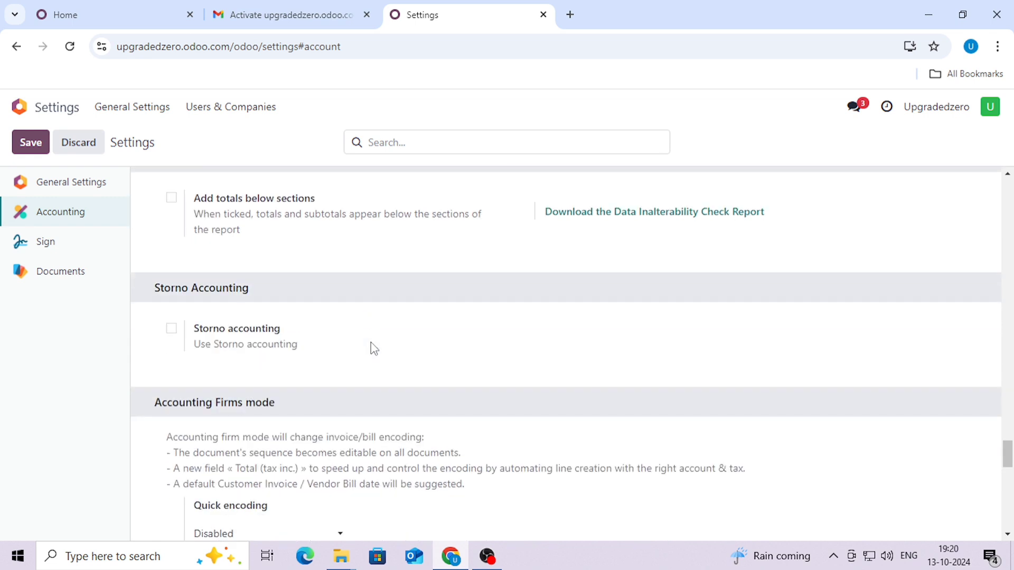
scroll(374, 349, down, 2)
scroll(374, 348, down, 1)
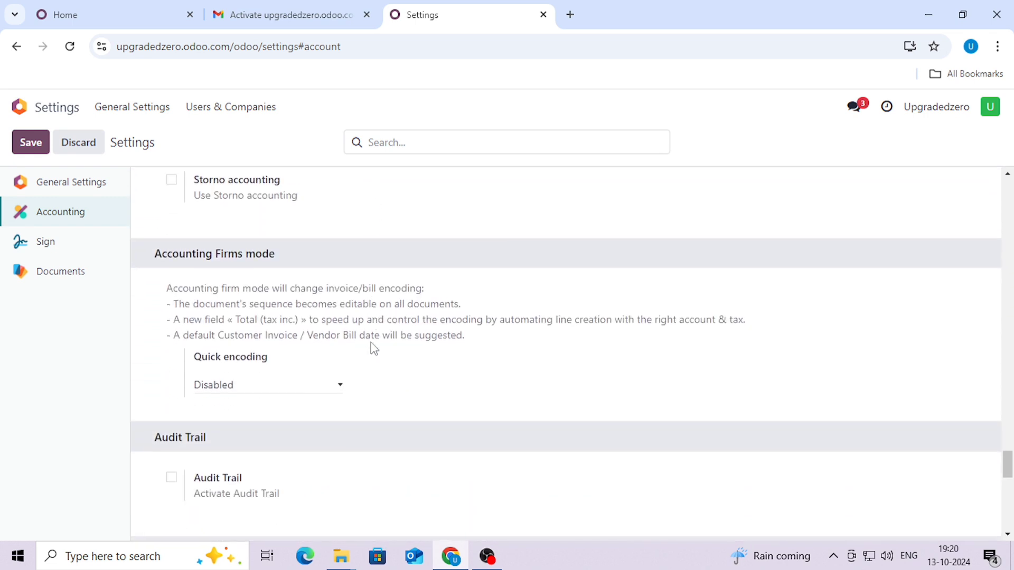
scroll(374, 349, down, 2)
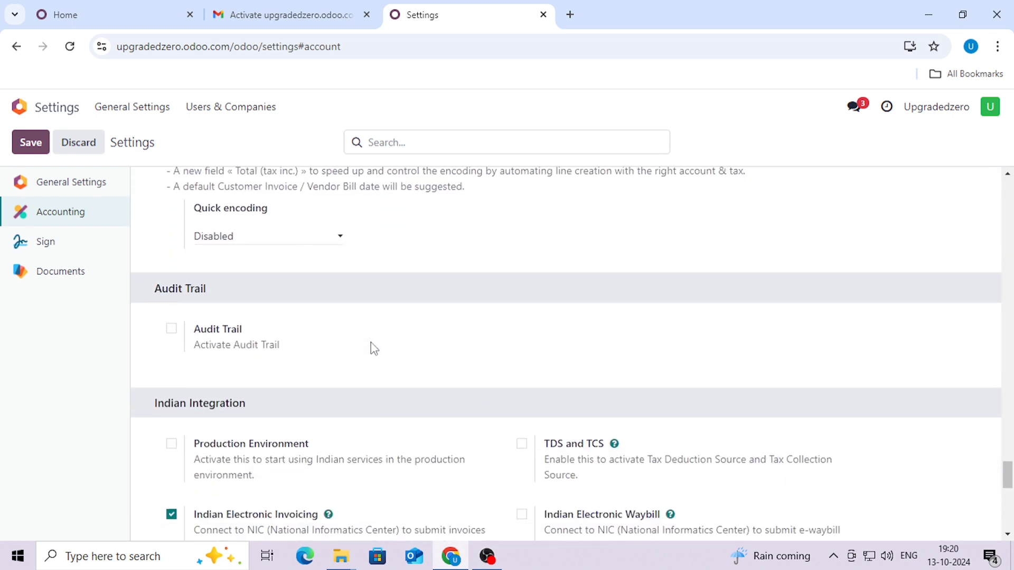
Examine the Indian Integration options and the Product section's HSN/SAC validation in the Accounting settings.
scroll(374, 349, down, 1)
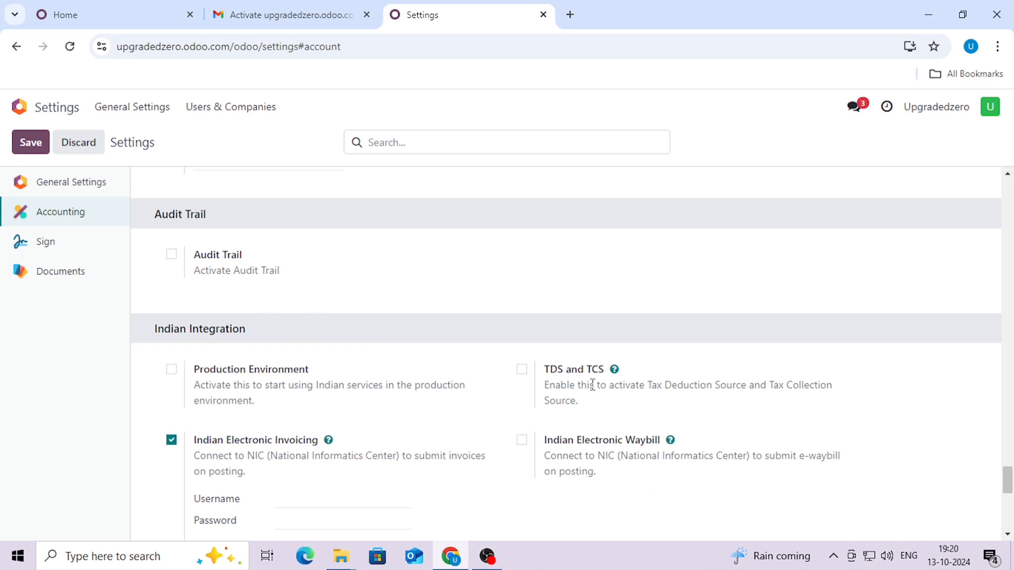
scroll(585, 389, down, 3)
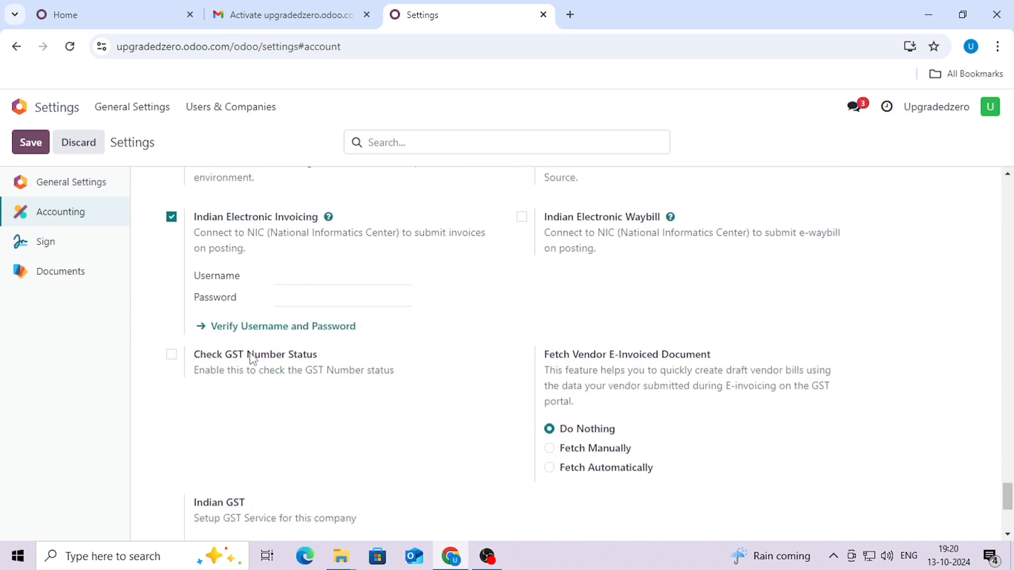
scroll(68, 455, down, 3)
scroll(280, 355, down, 1)
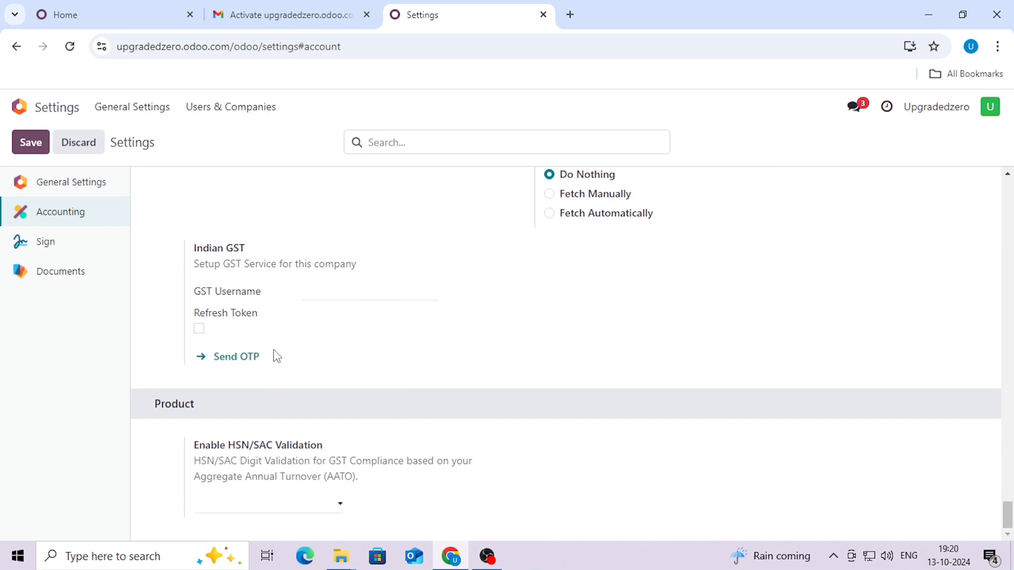
View the Sign settings, and look over the Trash Management and Files Centralization options in the Documents settings.
click(81, 247)
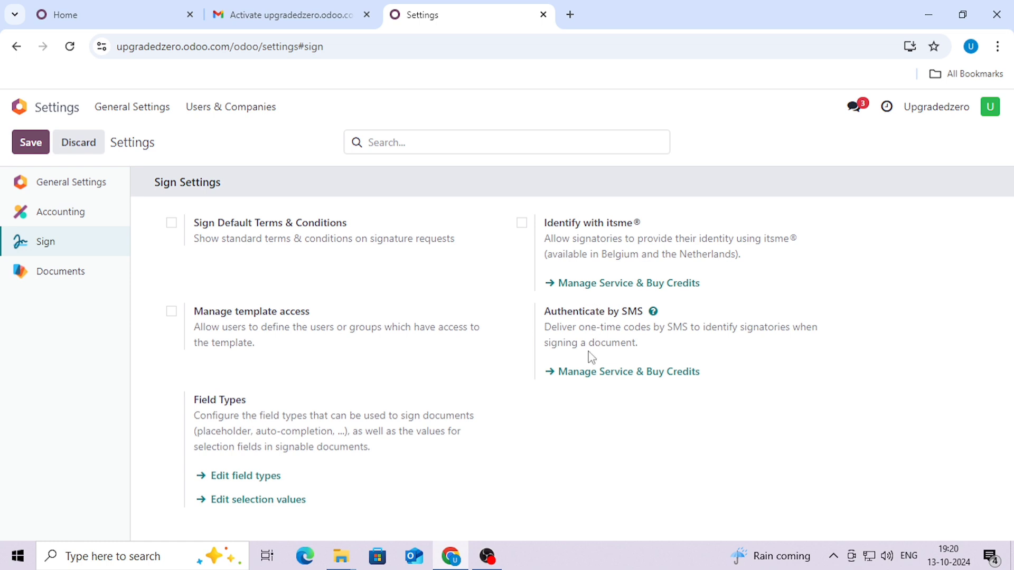
click(84, 274)
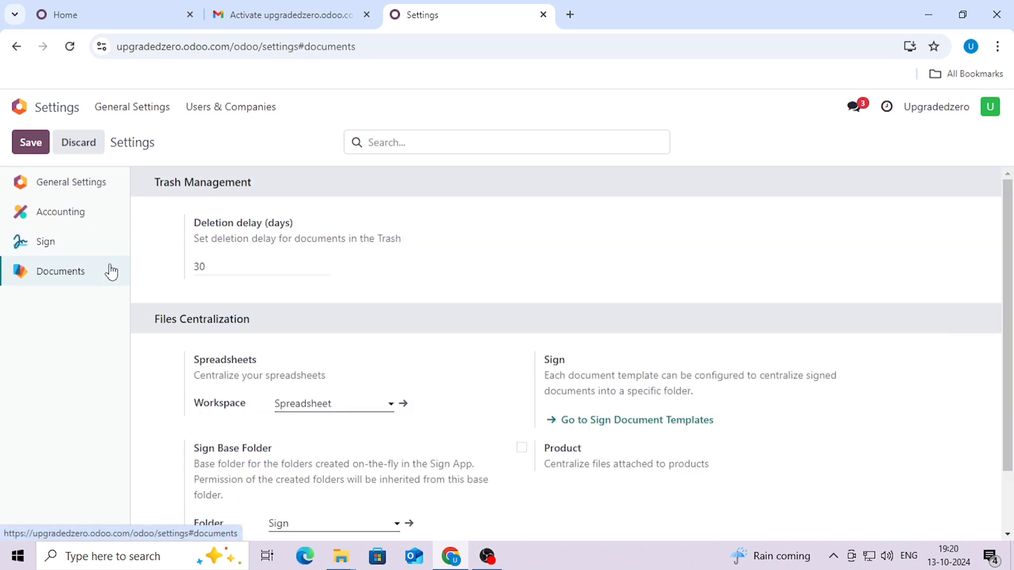
scroll(319, 263, down, 1)
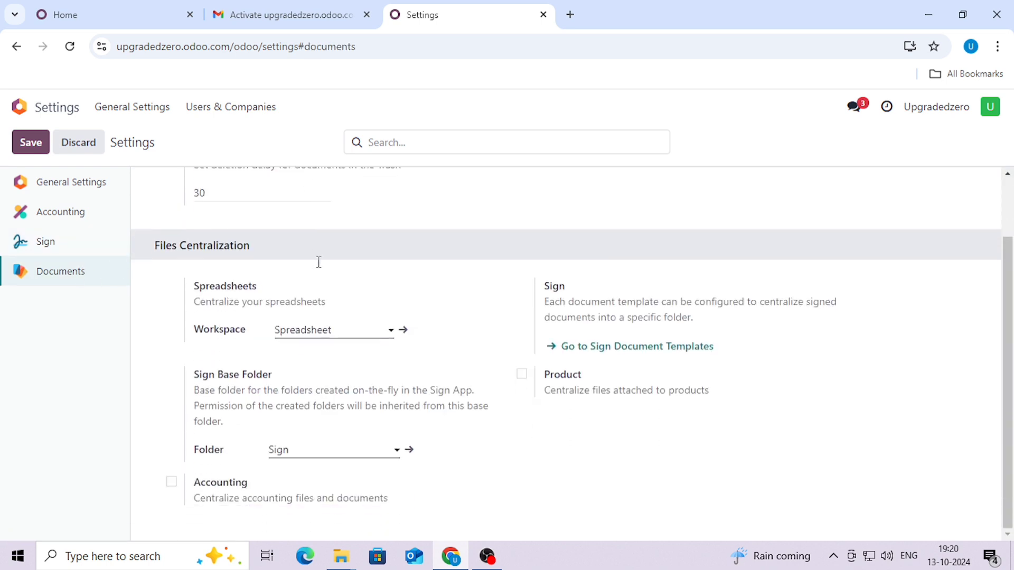
Finish viewing the Documents settings, and open the Accounting app to look over the journal cards on its dashboard.
scroll(320, 270, up, 1)
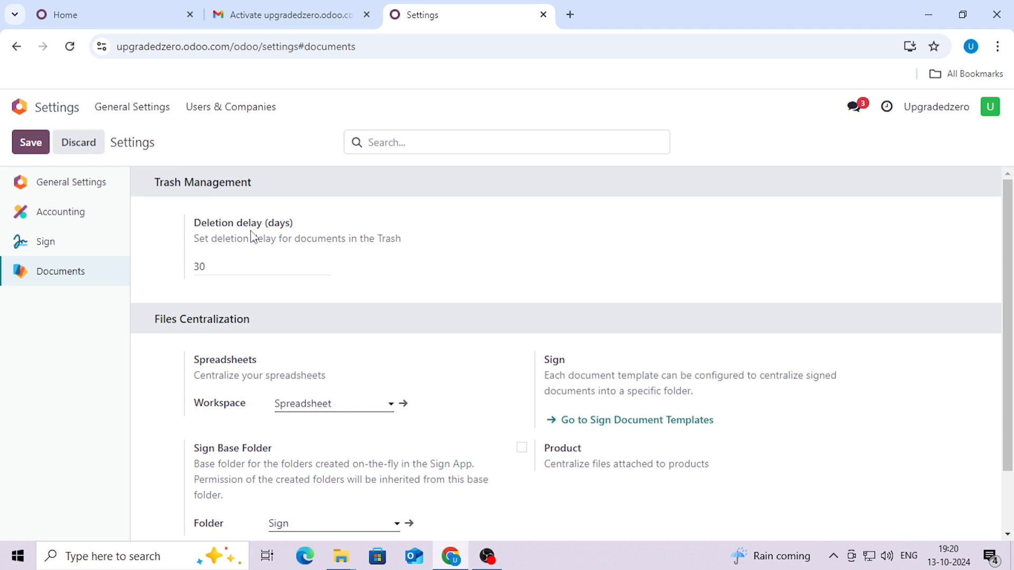
scroll(378, 276, down, 1)
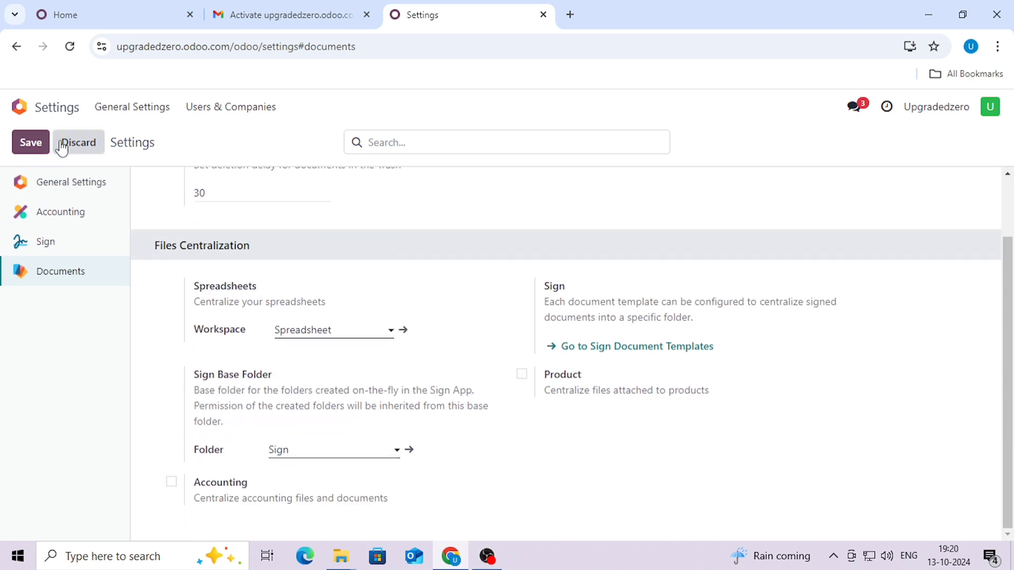
click(15, 110)
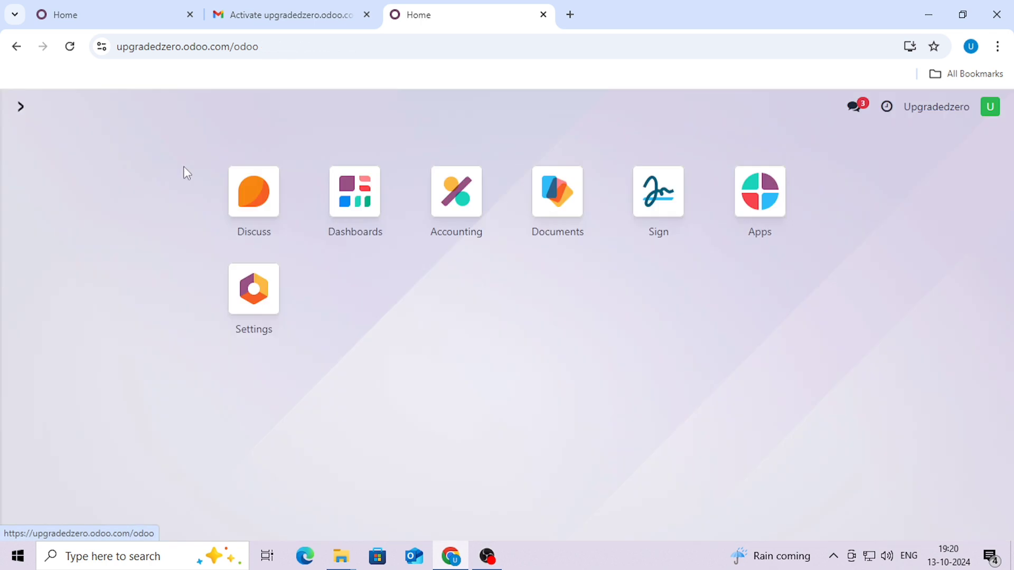
click(468, 222)
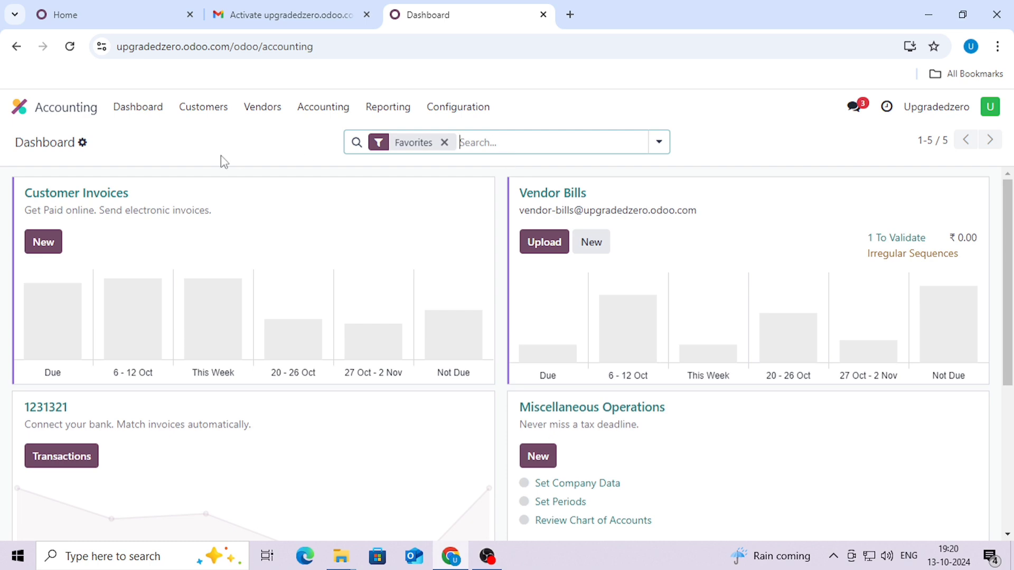
click(136, 114)
scroll(561, 331, down, 2)
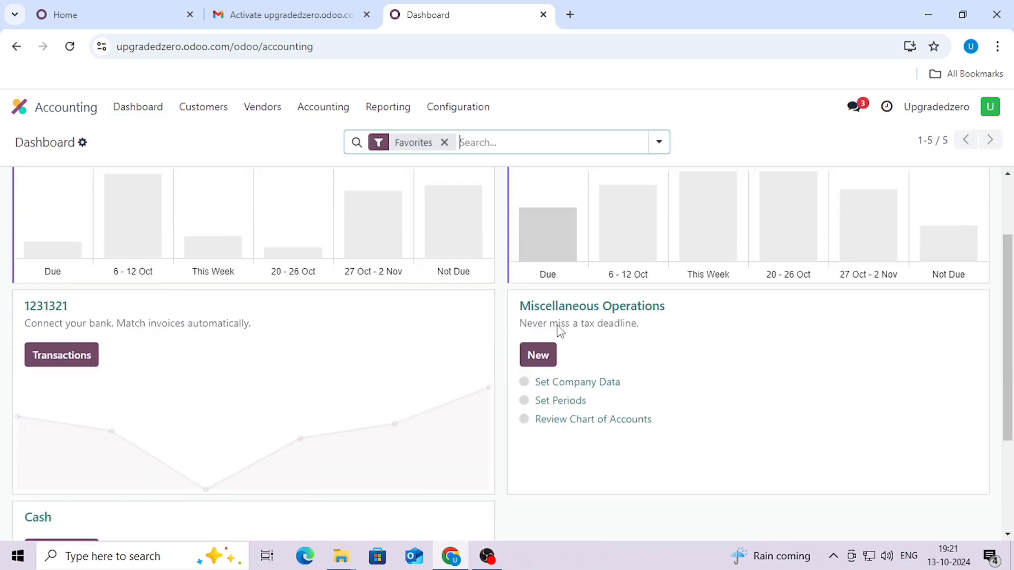
scroll(561, 332, down, 3)
scroll(521, 355, up, 5)
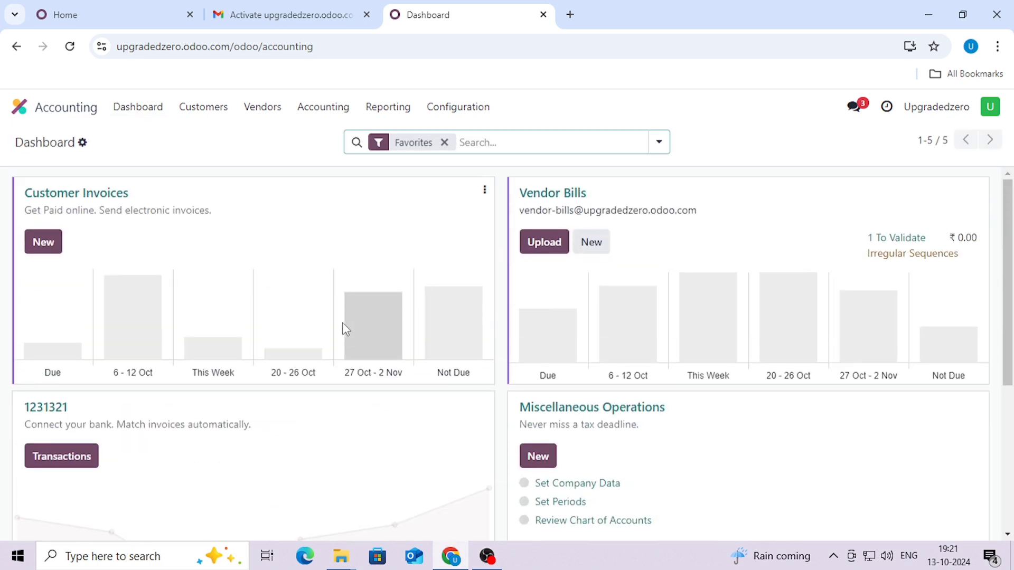
Look through the entries offered under Customers, Vendors, Accounting and Reporting in the Accounting app.
click(224, 109)
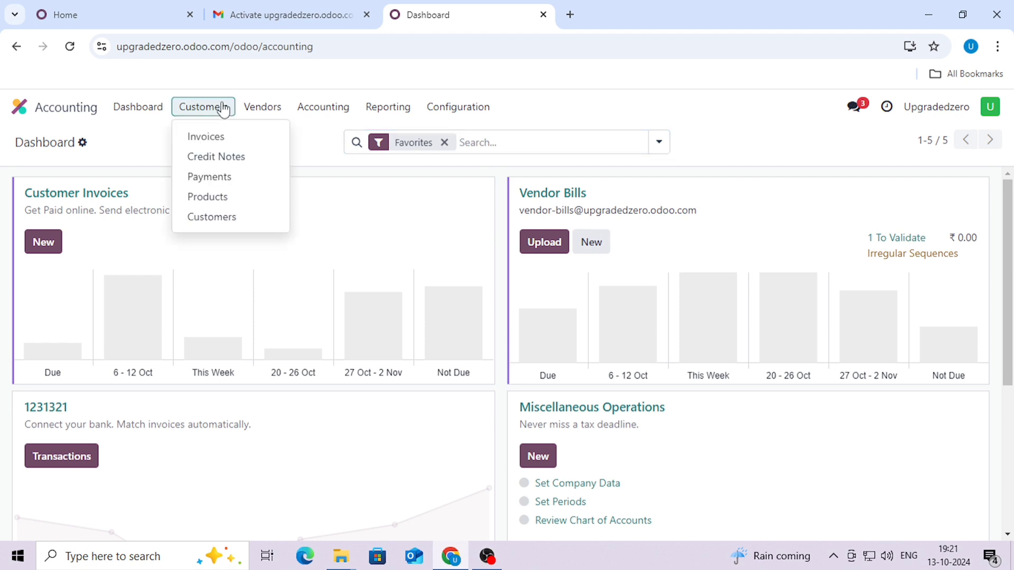
click(266, 108)
click(317, 110)
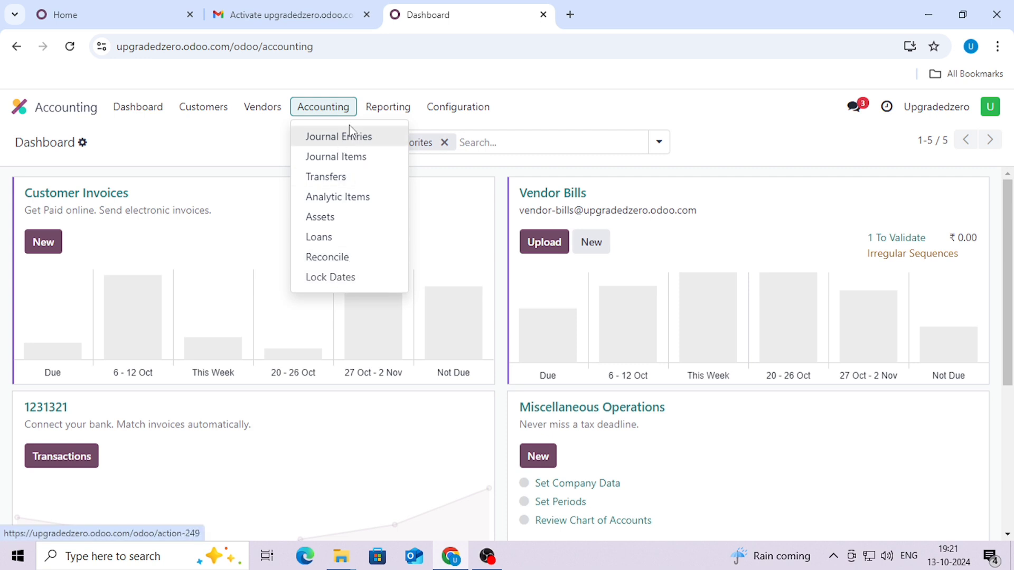
click(368, 107)
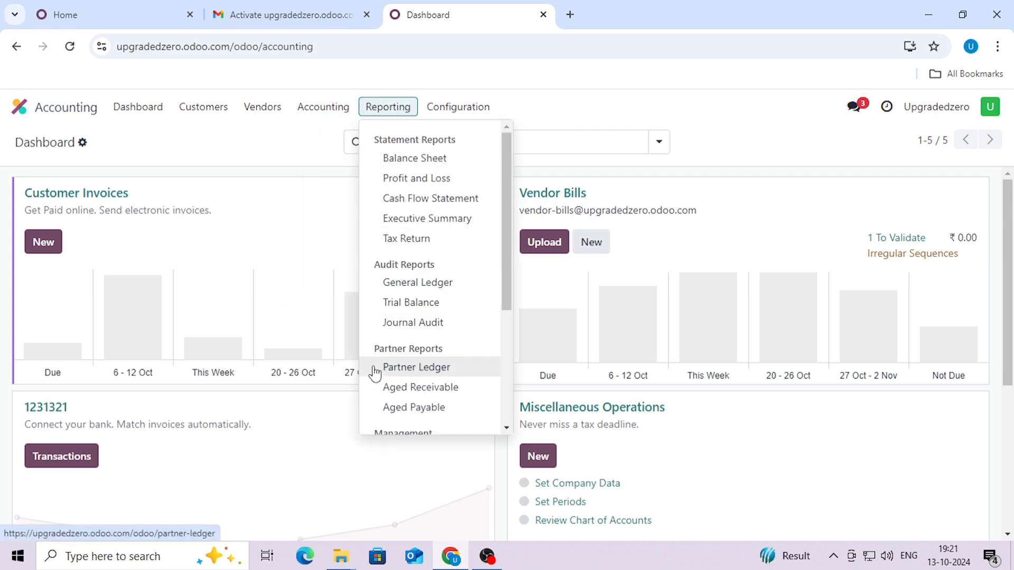
scroll(375, 363, down, 3)
scroll(370, 333, down, 2)
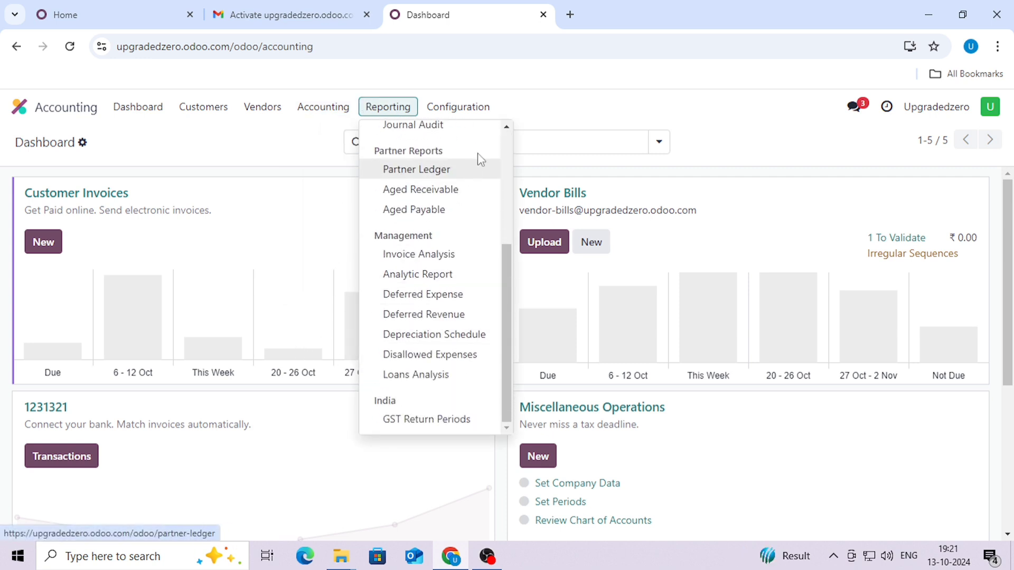
View the Payment Terms list in the Accounting configuration, and return to the home screen.
click(473, 103)
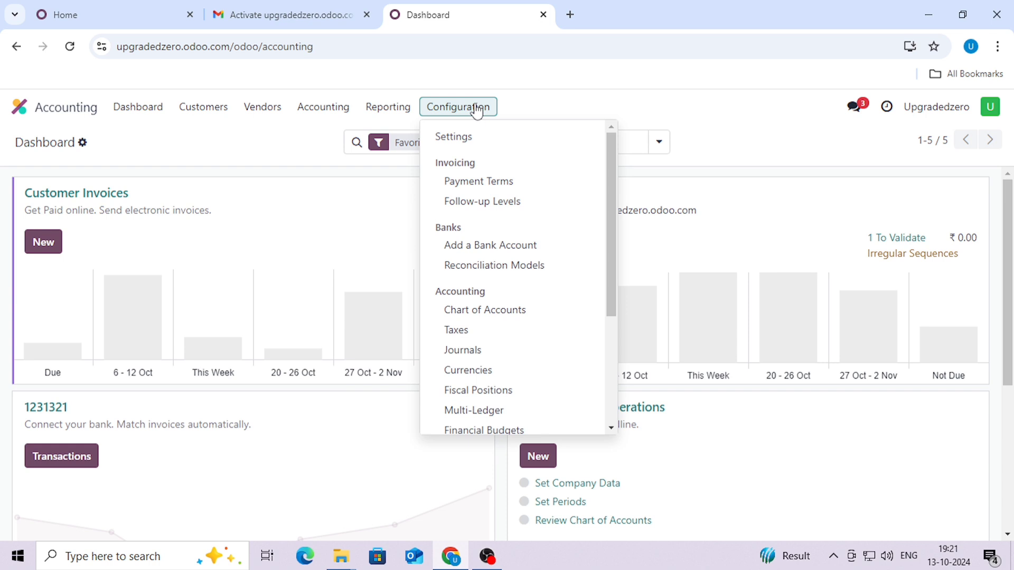
click(480, 182)
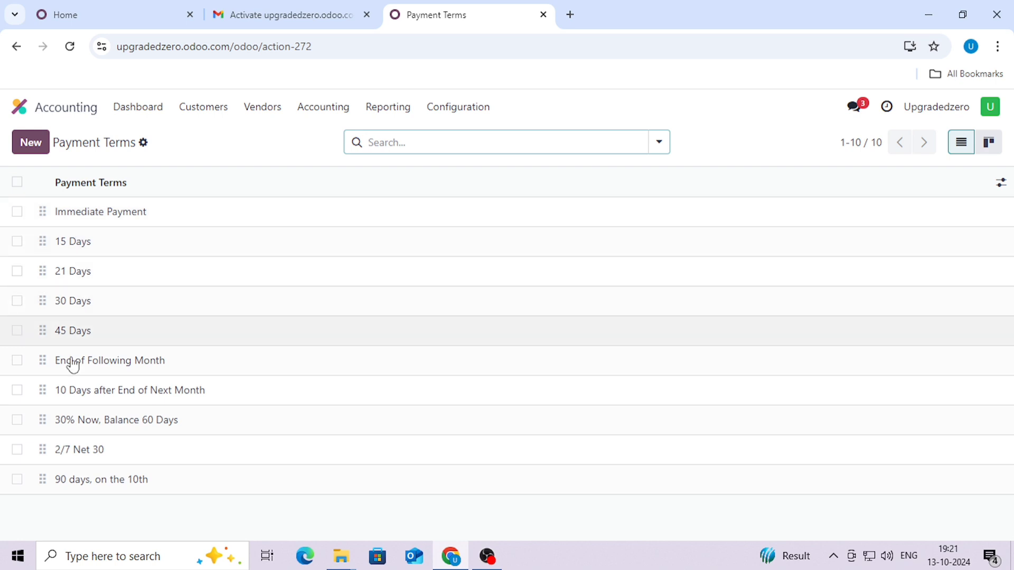
click(20, 109)
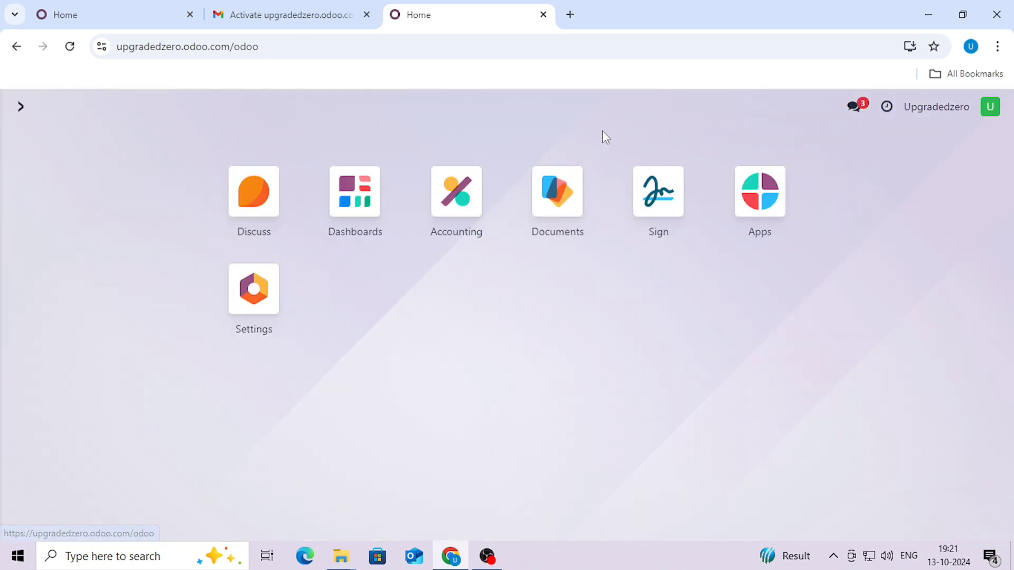
Reopen the Accounting app, look over its configuration entries and open the Chart of Accounts.
click(458, 192)
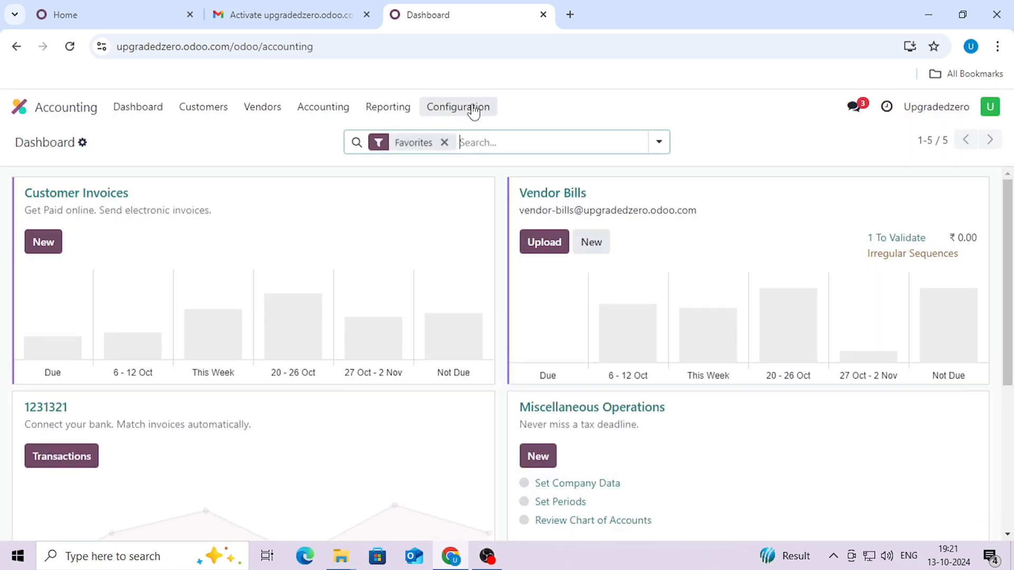
click(470, 107)
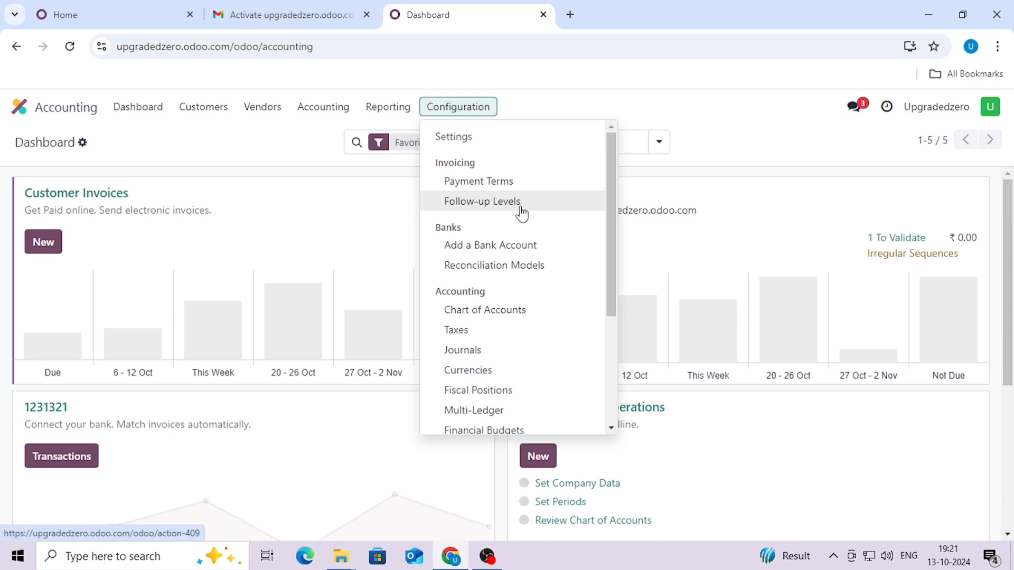
scroll(520, 264, down, 1)
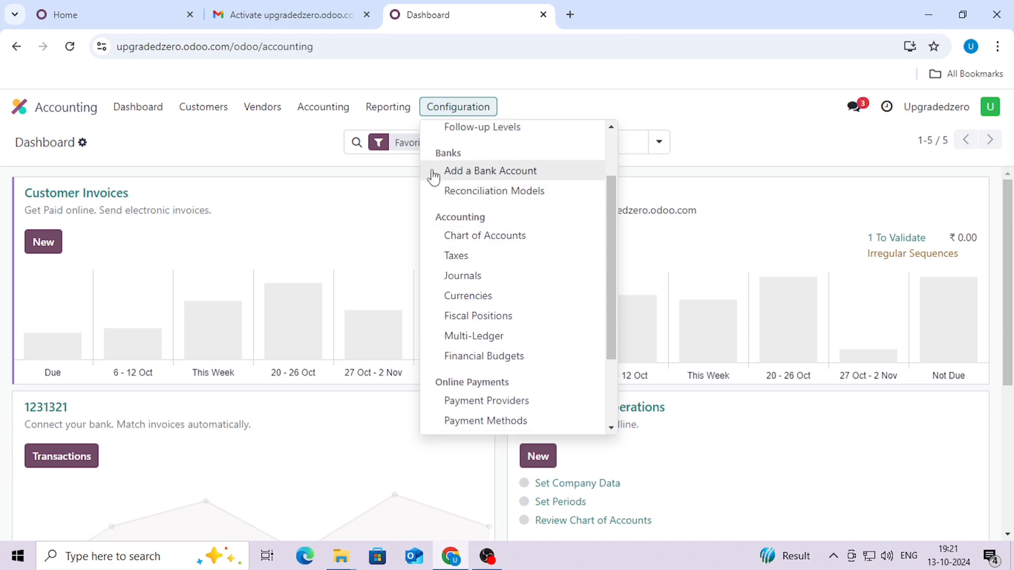
click(484, 236)
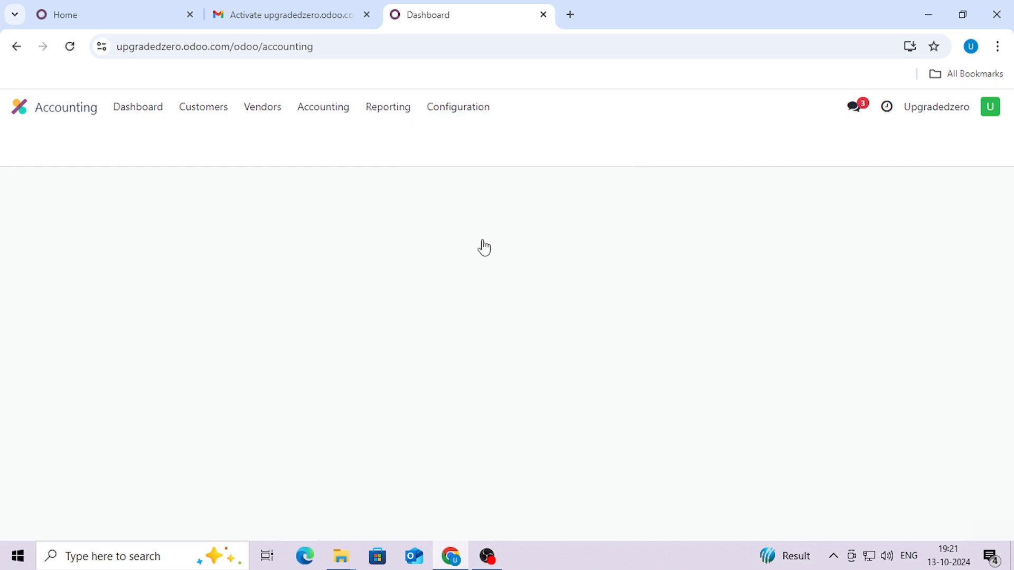
Examine the codes, account names, types and reconciliation settings in the Chart of Accounts.
scroll(499, 258, down, 1)
scroll(500, 259, down, 2)
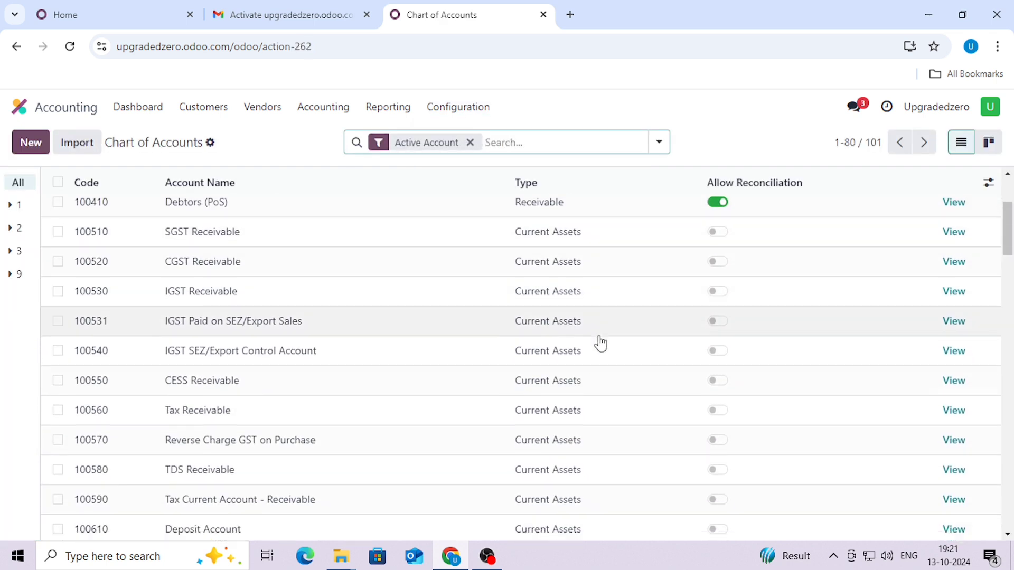
scroll(600, 341, down, 5)
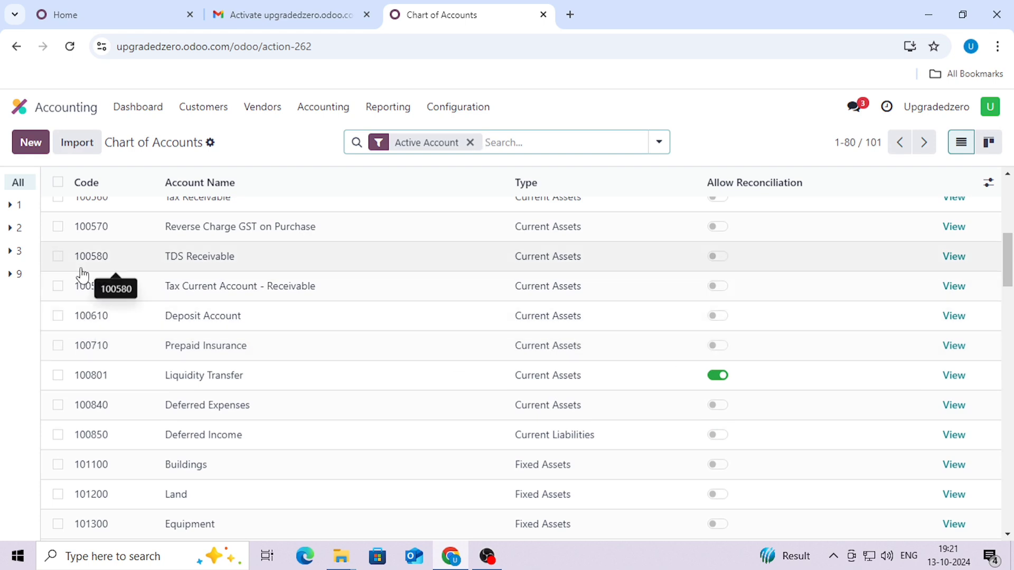
scroll(346, 283, up, 6)
scroll(338, 275, up, 1)
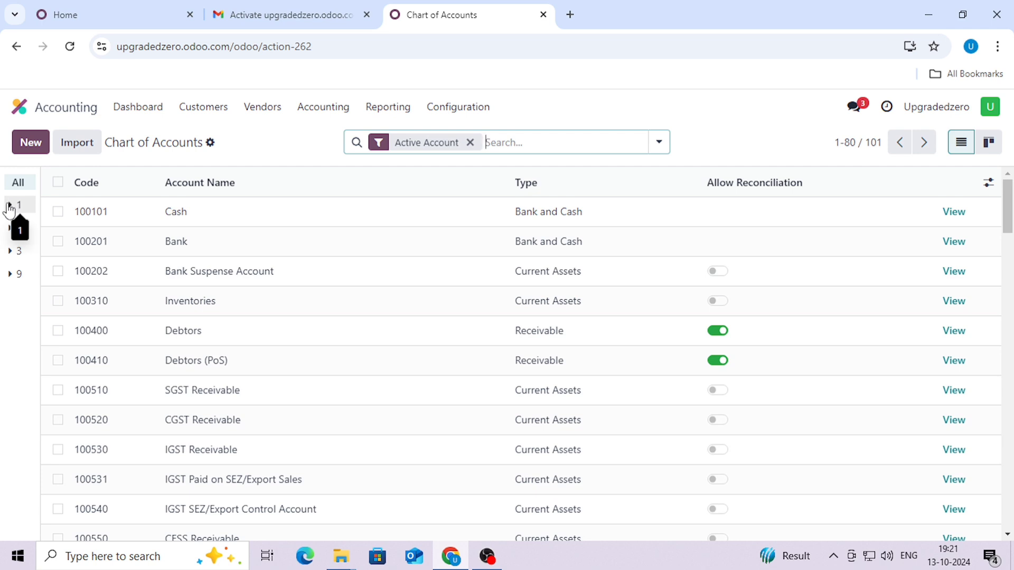
scroll(132, 278, down, 9)
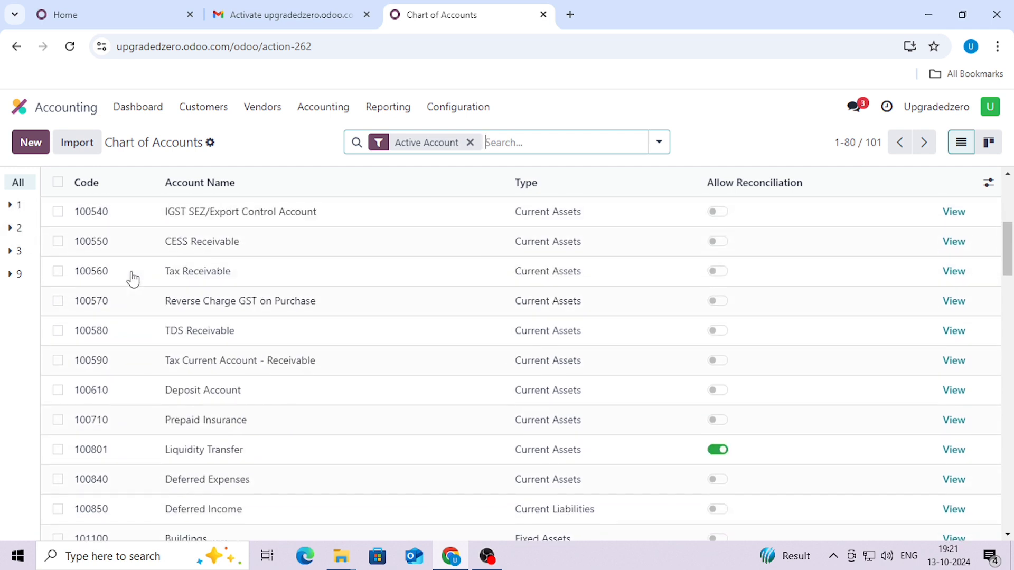
scroll(133, 279, down, 3)
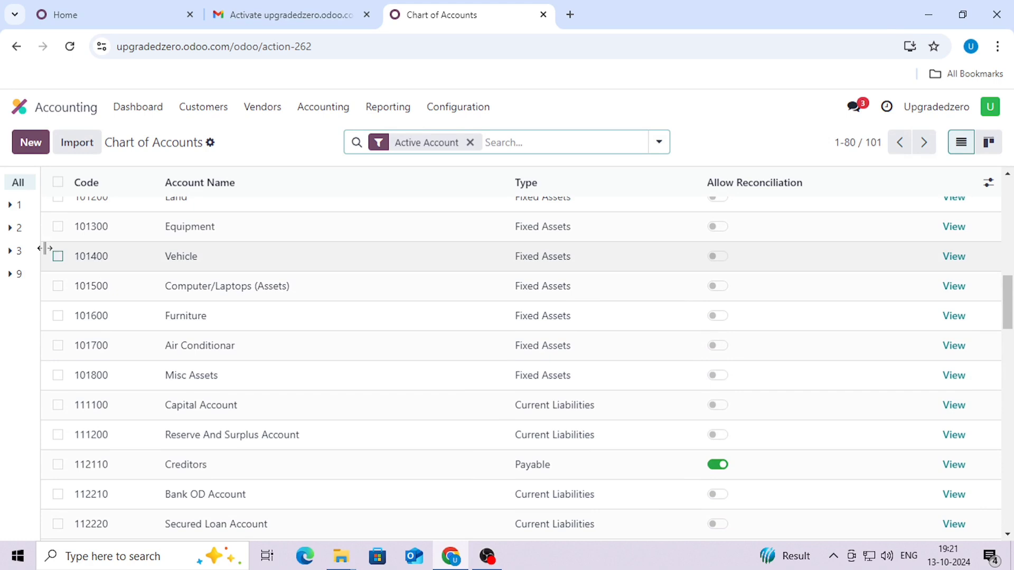
Filter the Chart of Accounts by code groups 2, 3 and 9 in turn, and return to all accounts.
click(12, 229)
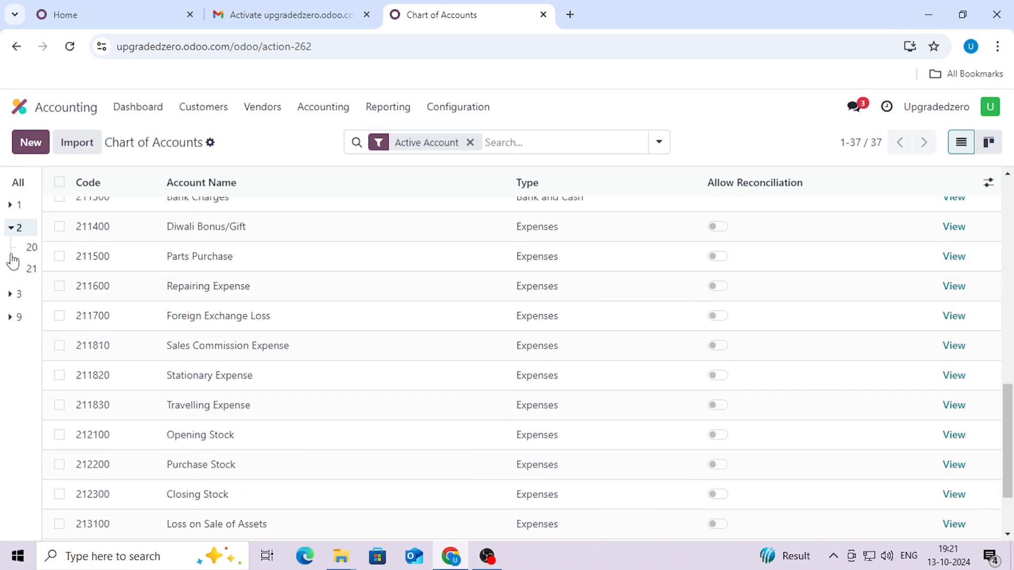
click(11, 294)
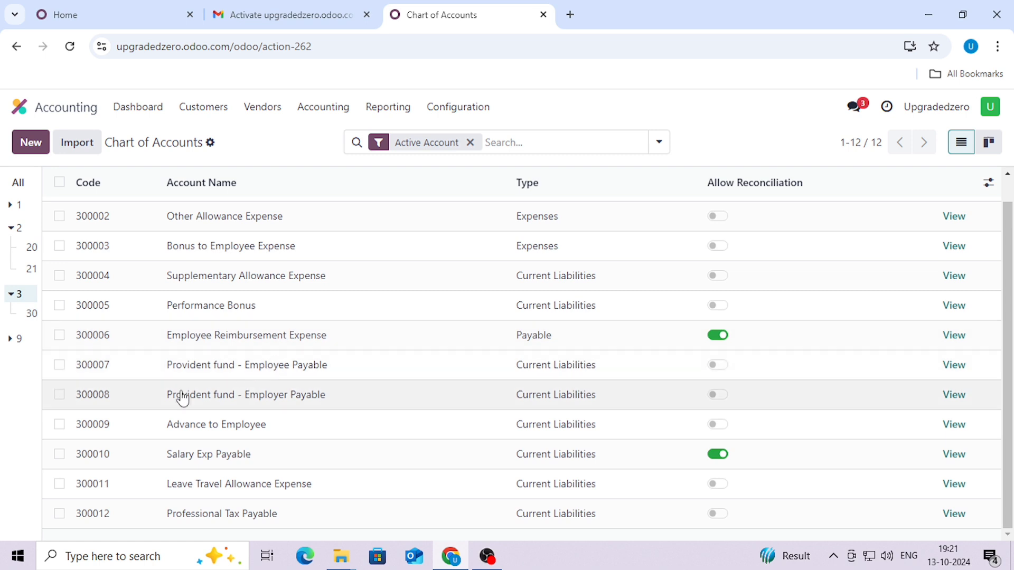
click(19, 346)
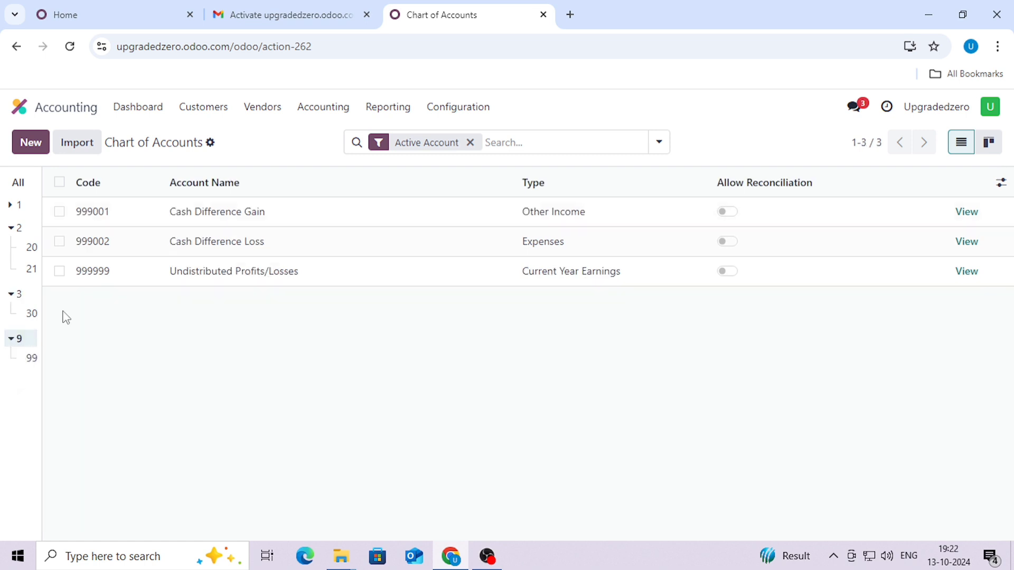
click(19, 184)
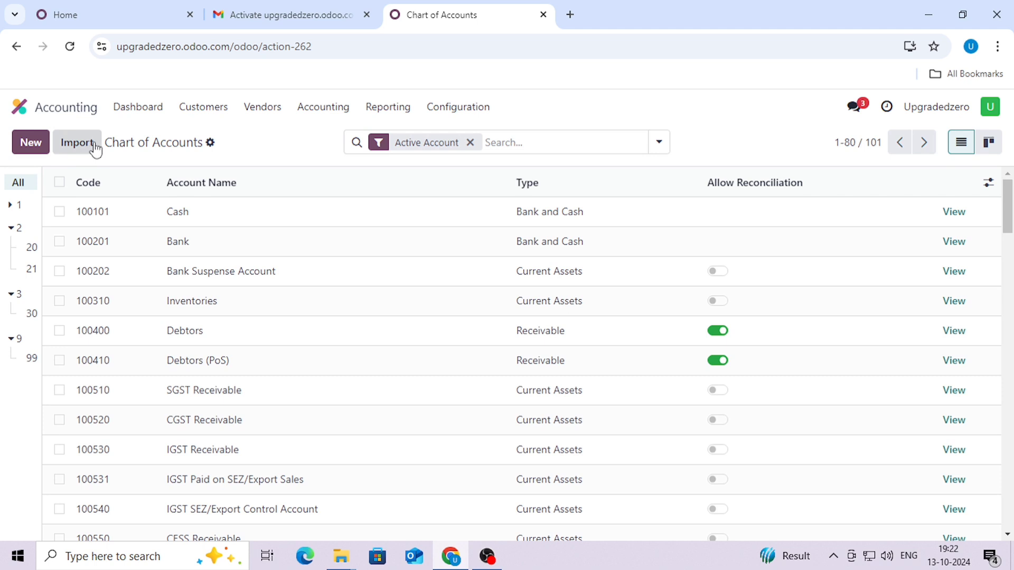
View the import, export and spreadsheet options available for the Chart of Accounts.
click(209, 143)
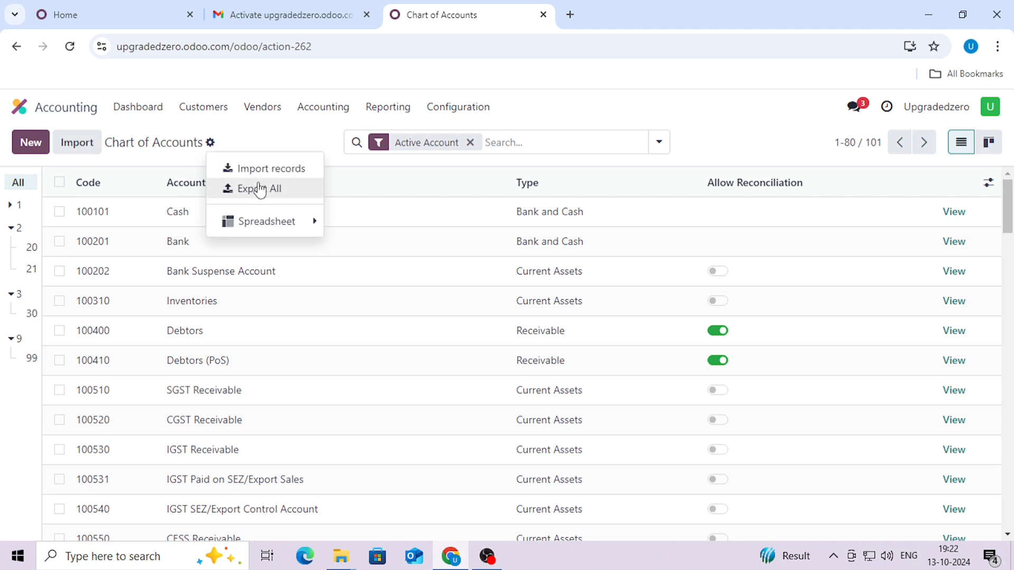
mouse_move(276, 225)
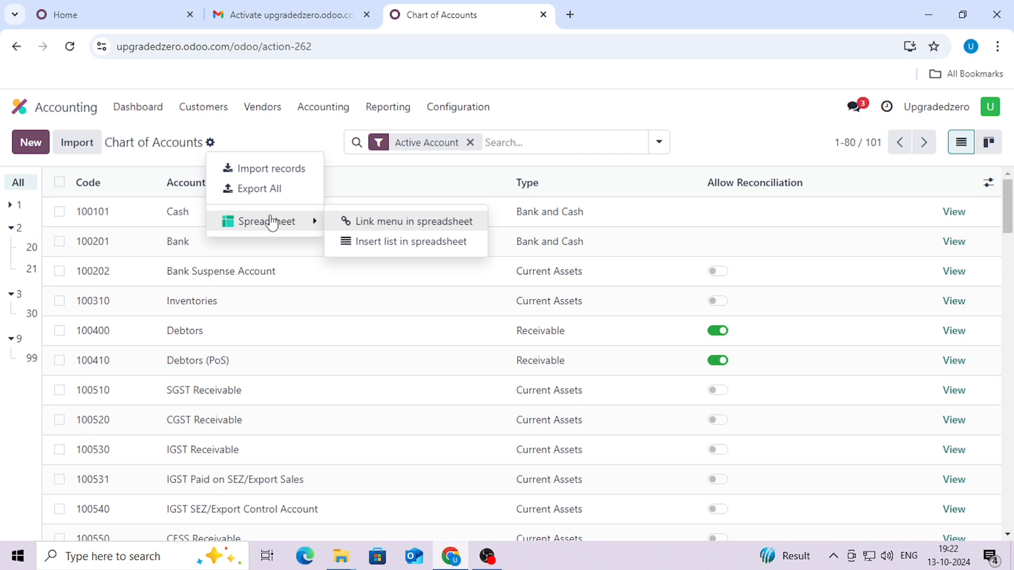
click(102, 160)
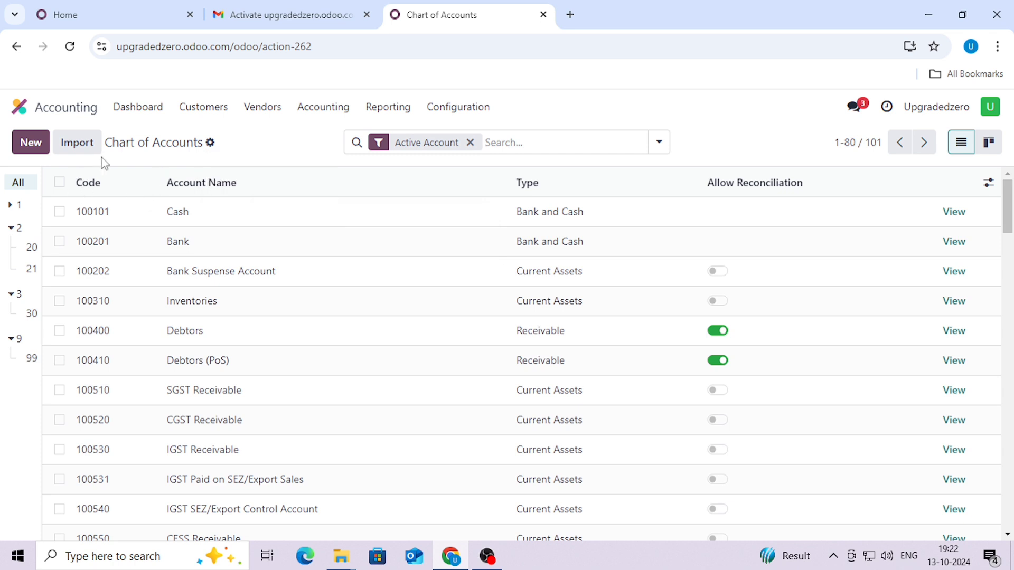
Select the Cash account to view the actions available for it, and clear the selection.
click(60, 212)
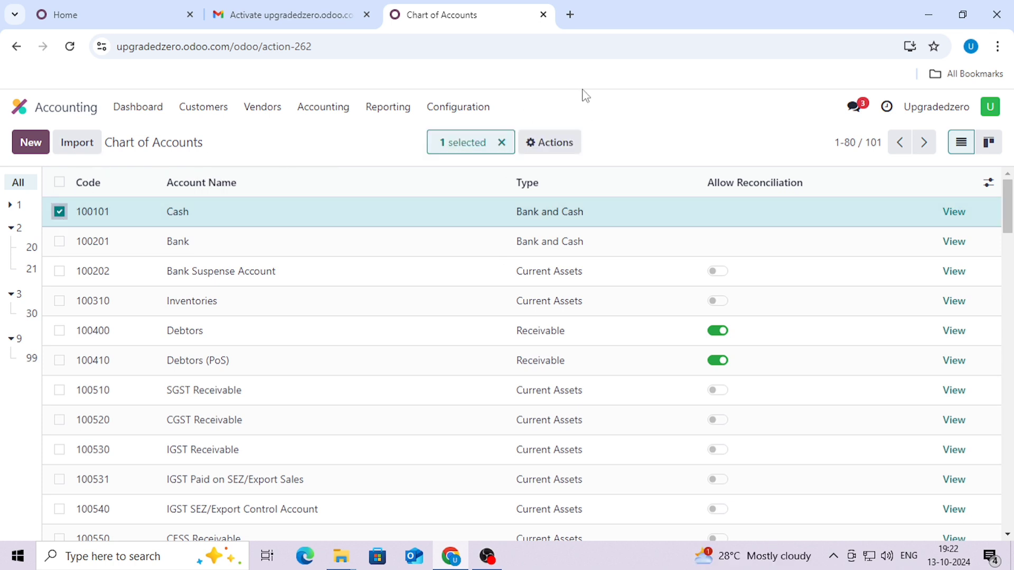
click(549, 151)
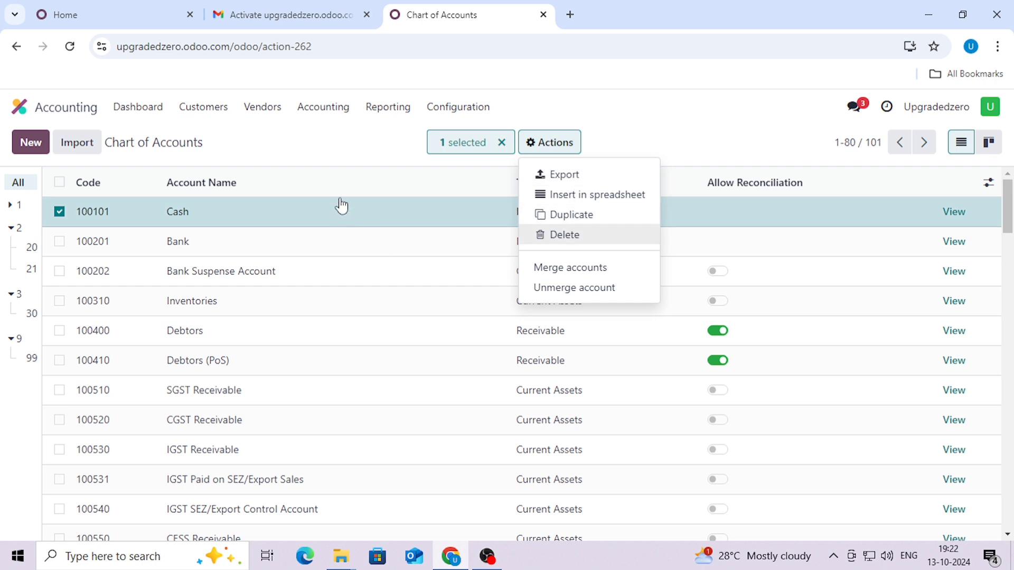
click(61, 214)
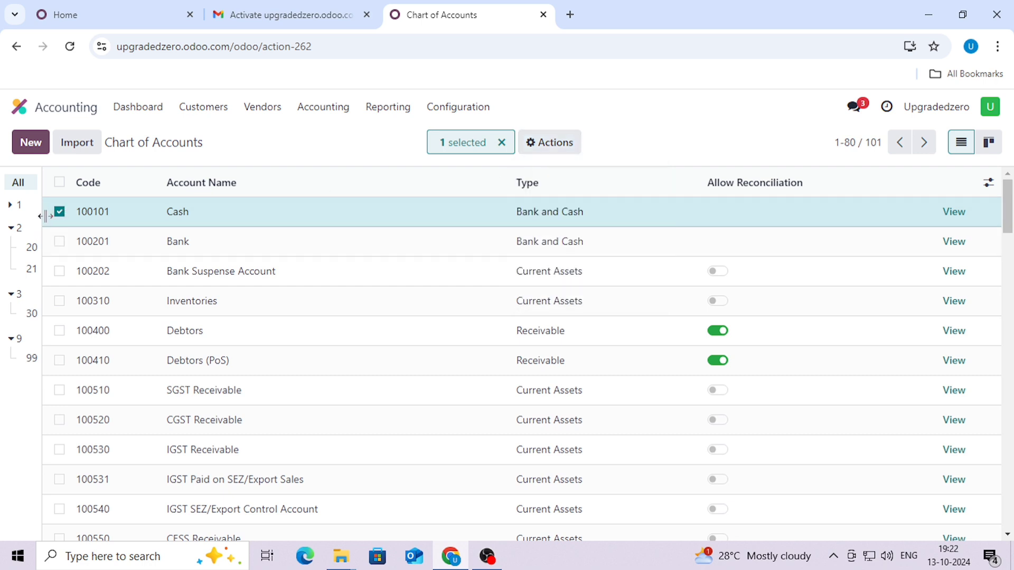
click(63, 217)
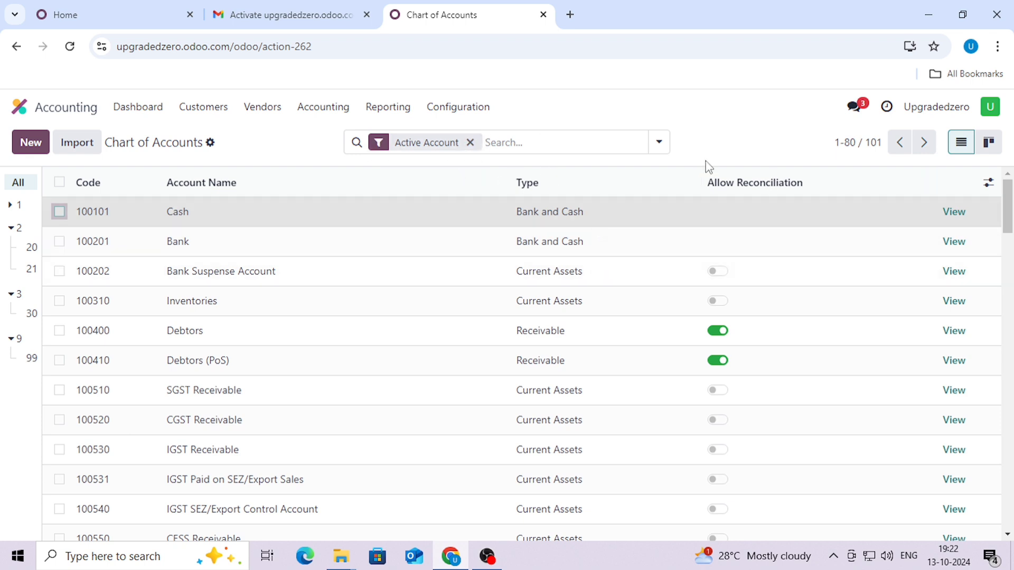
View the second page of accounts, return to the first page and show the accounts in Kanban view.
click(925, 144)
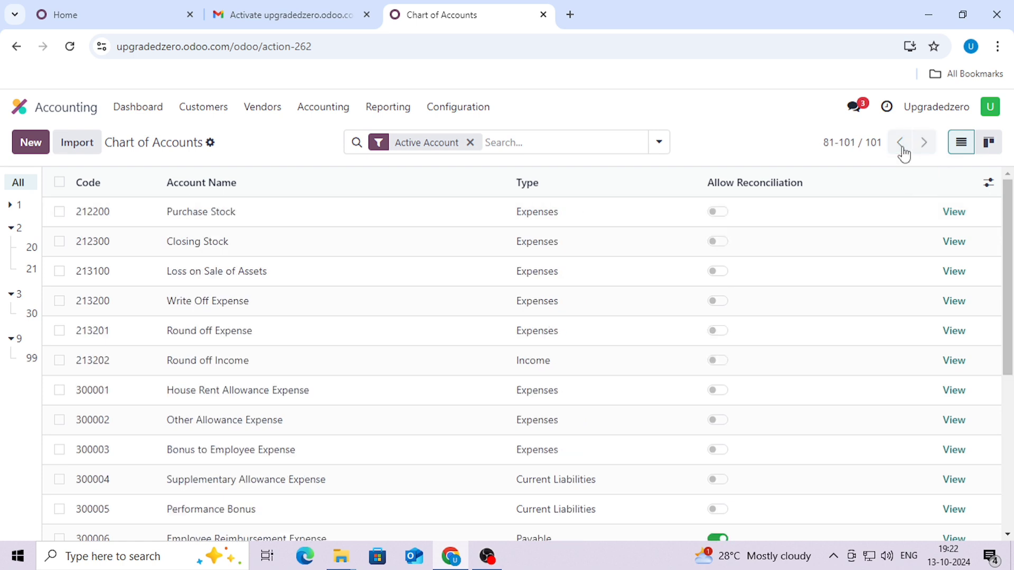
click(900, 147)
click(995, 148)
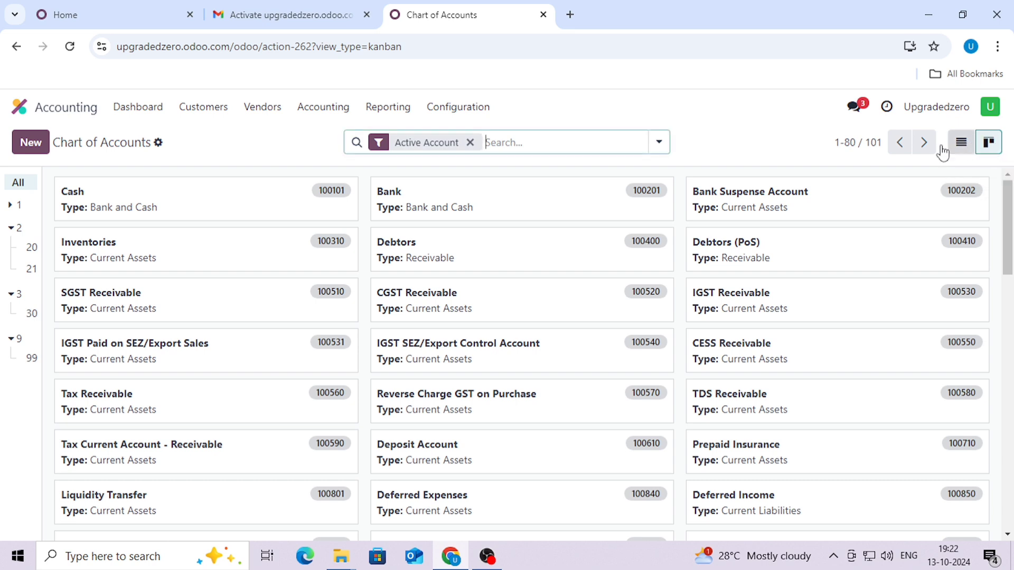
Return the Chart of Accounts to list view and add account PETTY CASH with code 100103 and type Bank and Cash.
click(900, 141)
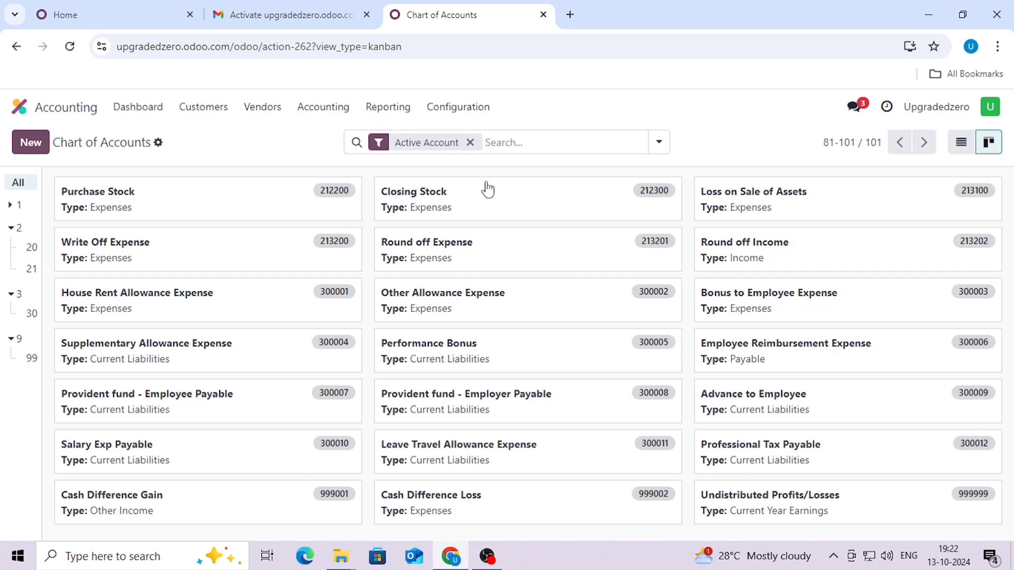
click(962, 142)
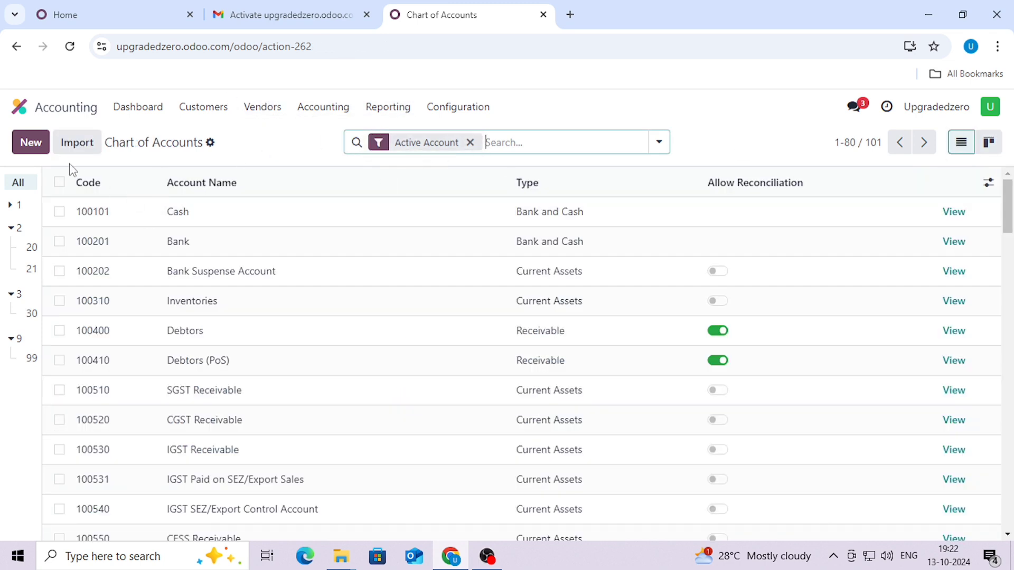
click(31, 143)
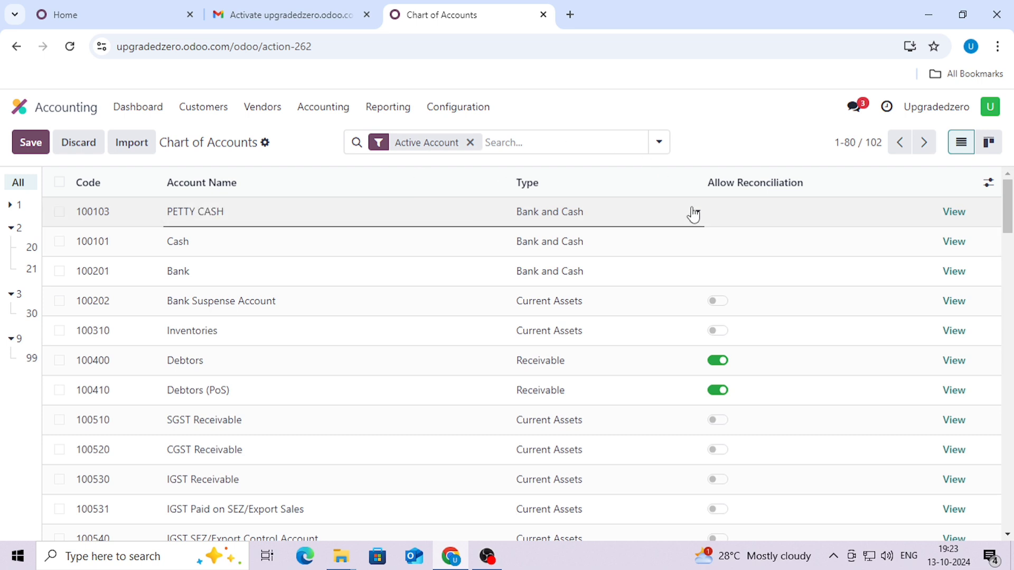
click(696, 213)
scroll(571, 304, down, 3)
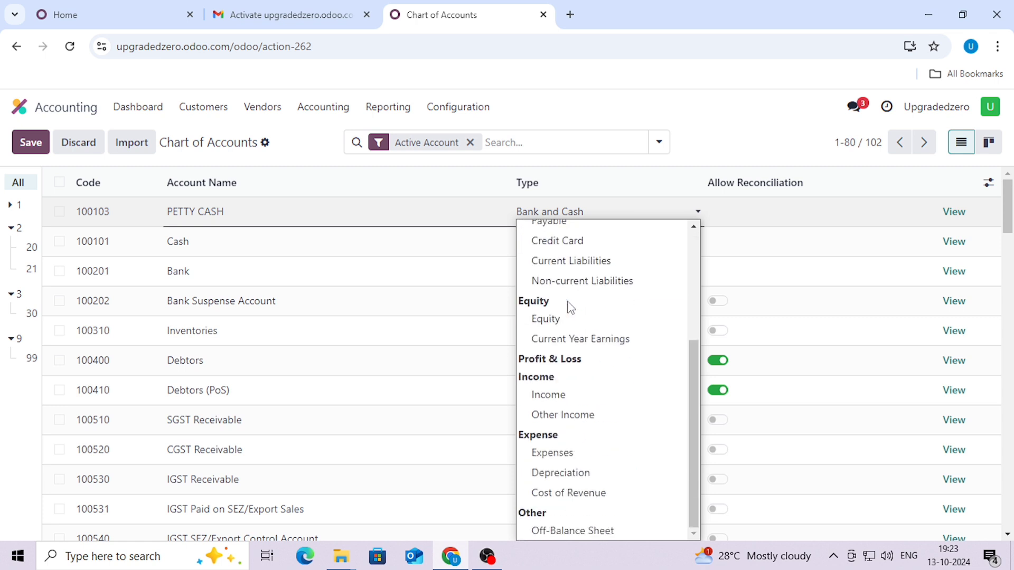
scroll(595, 464, up, 3)
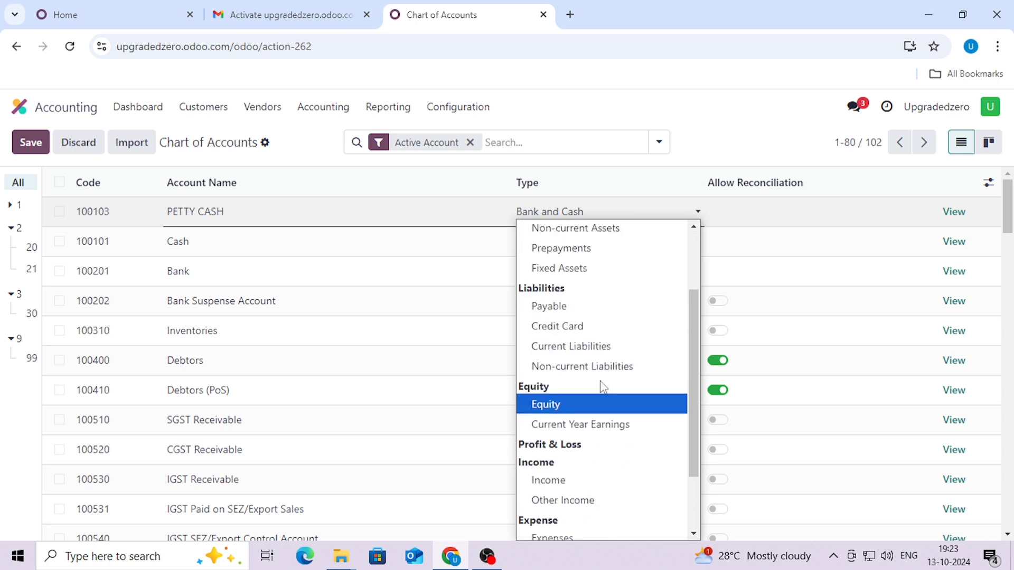
click(566, 285)
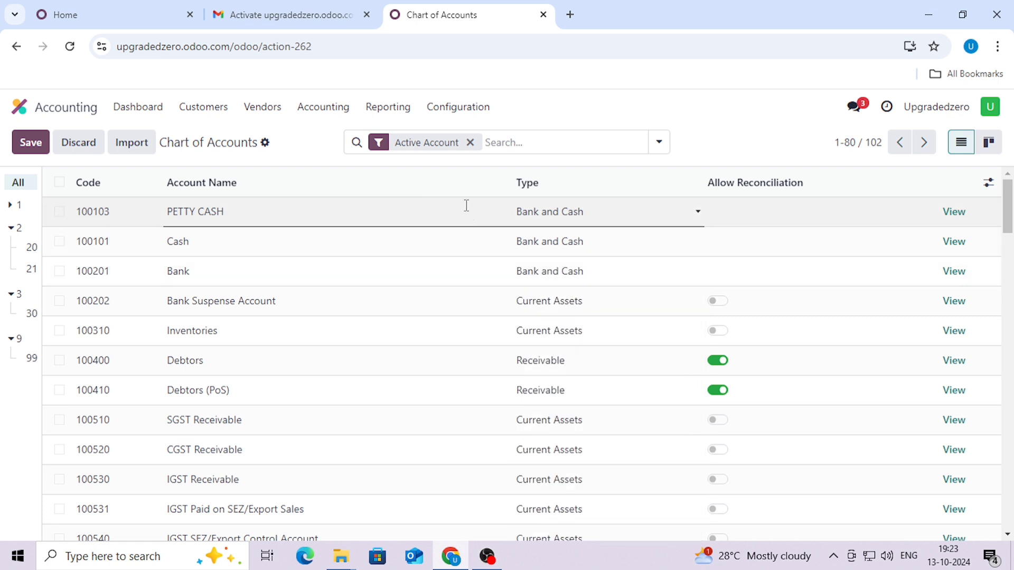
Browse the full account list and filter it by code group 21 and by group 3.
scroll(127, 324, down, 2)
scroll(129, 317, down, 8)
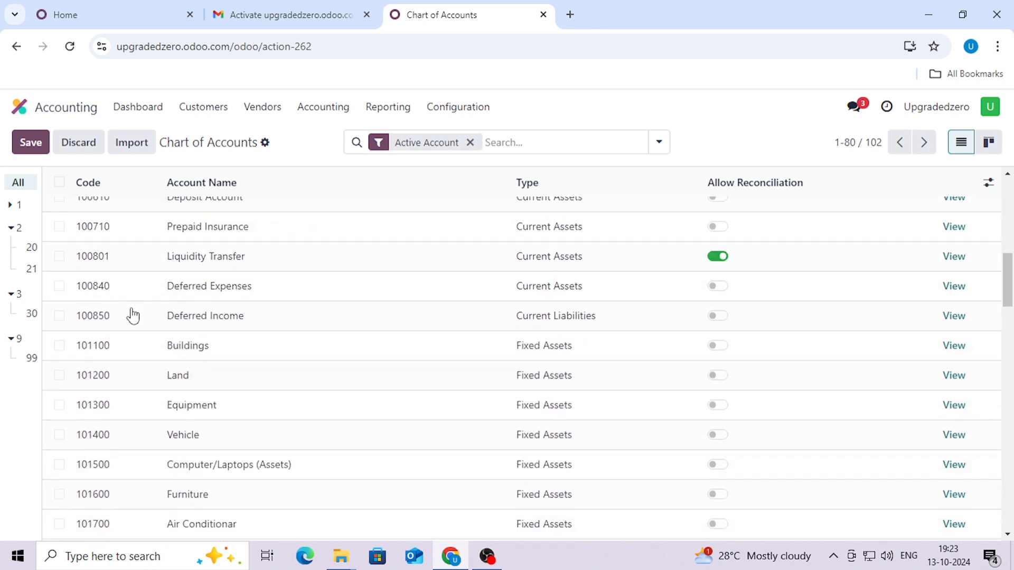
scroll(184, 300, down, 4)
scroll(183, 300, down, 5)
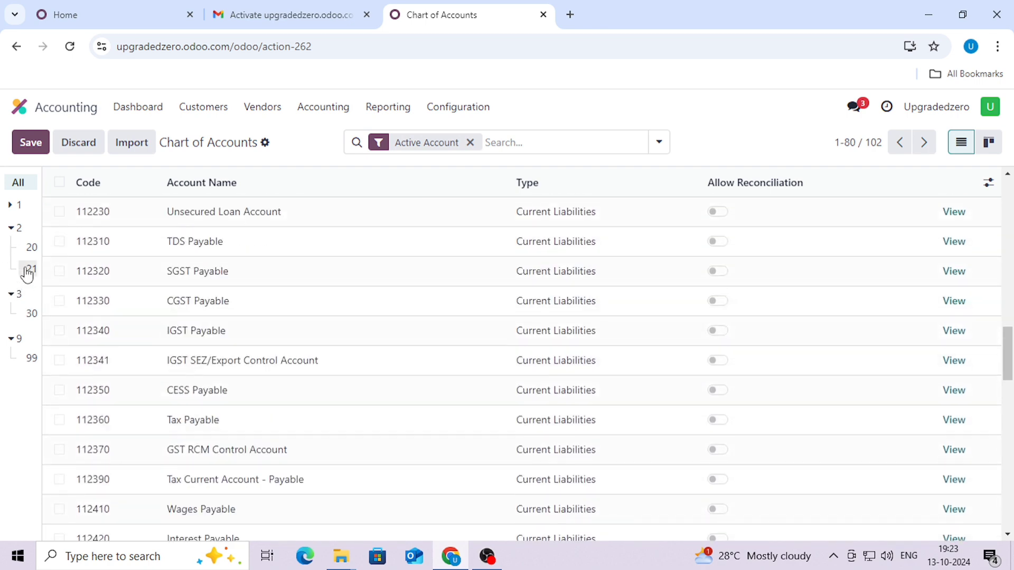
click(31, 270)
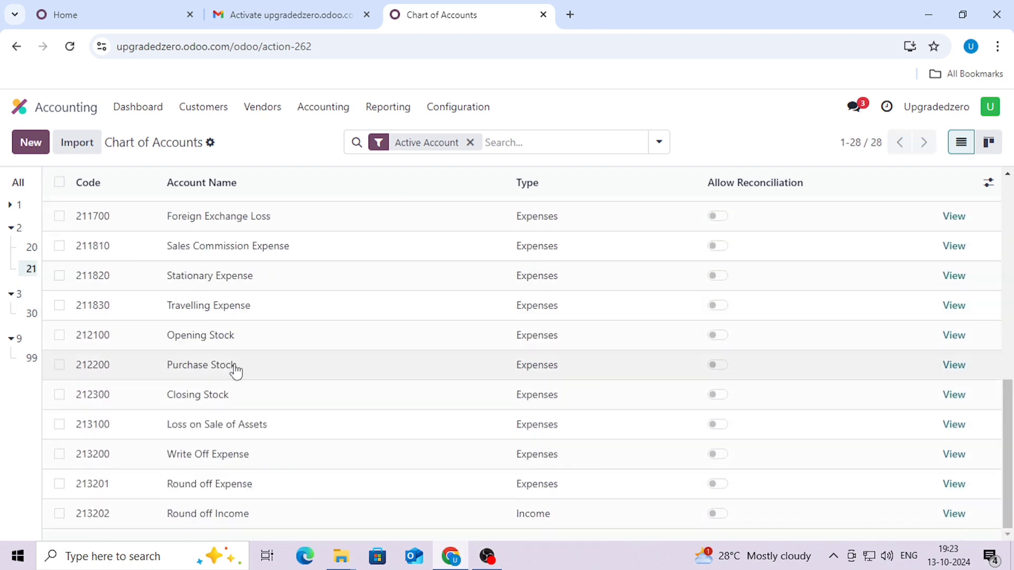
click(21, 295)
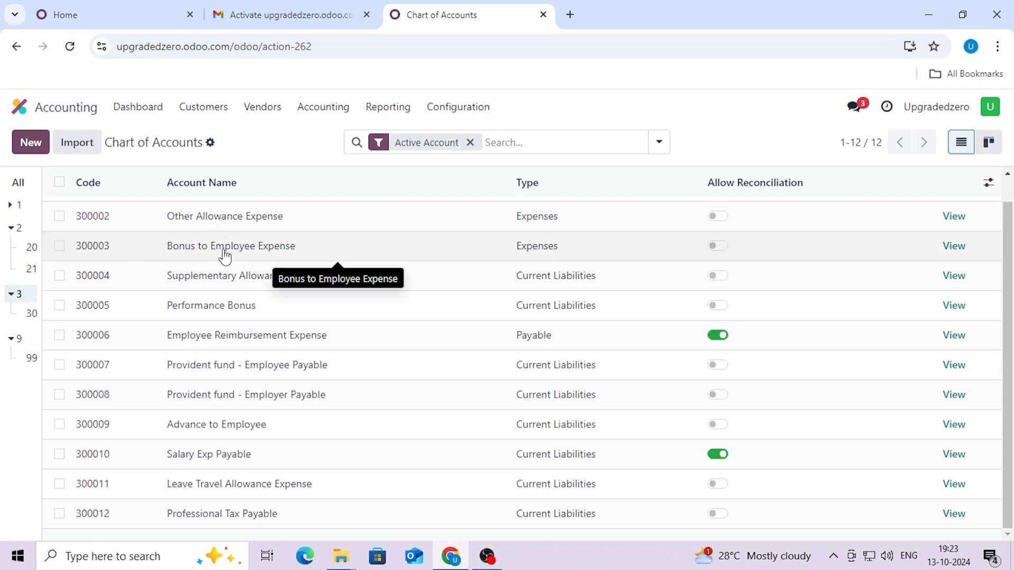
scroll(225, 256, up, 1)
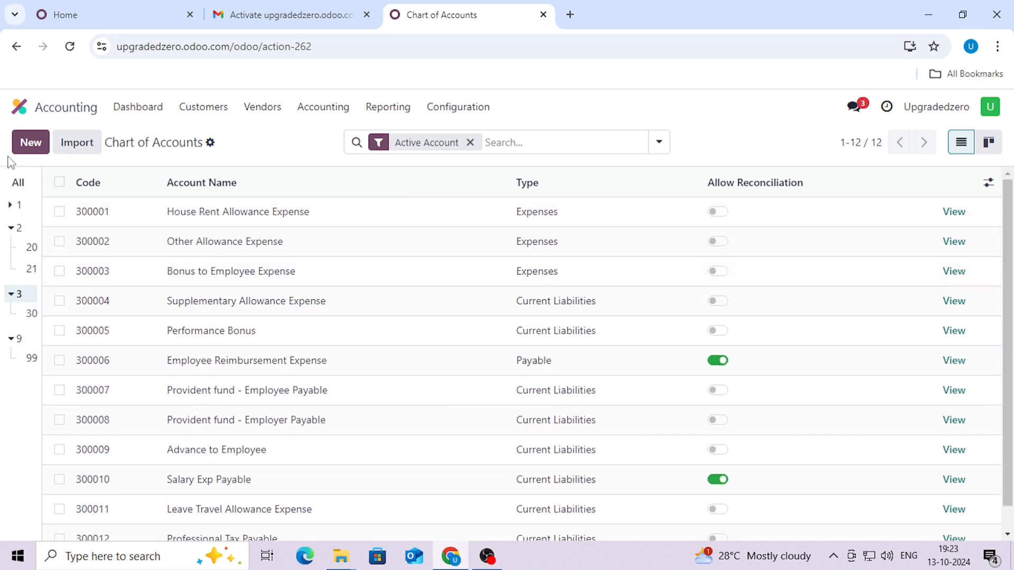
Try to add an account named Audit with code 300001 and type Expenses in code group 3.
click(37, 141)
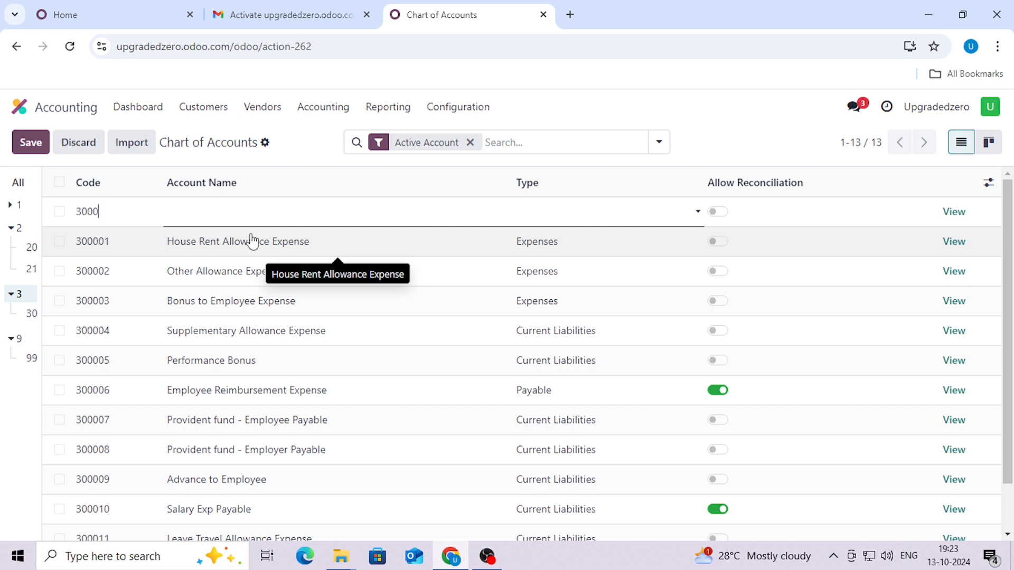
scroll(222, 290, down, 1)
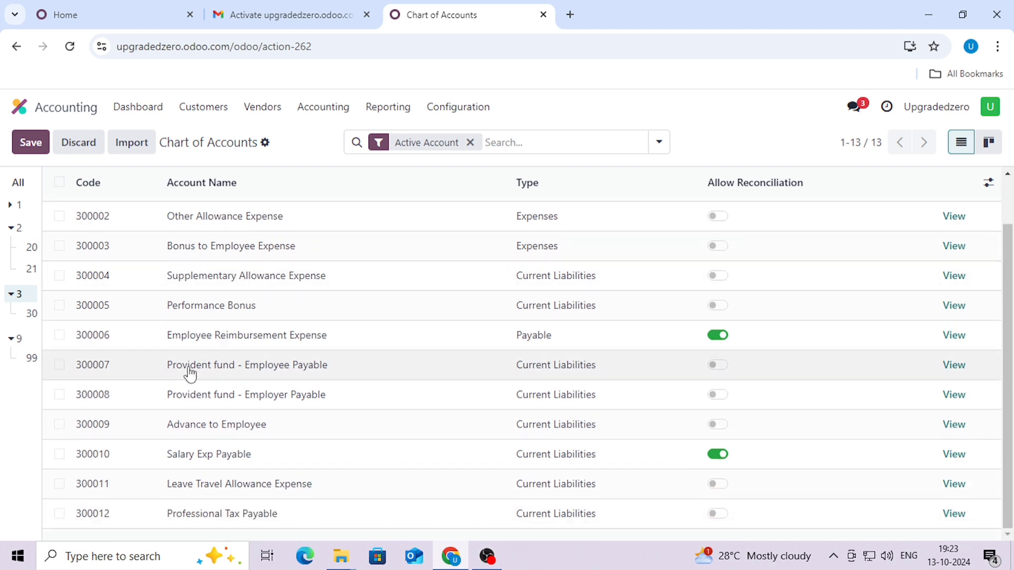
scroll(168, 454, up, 1)
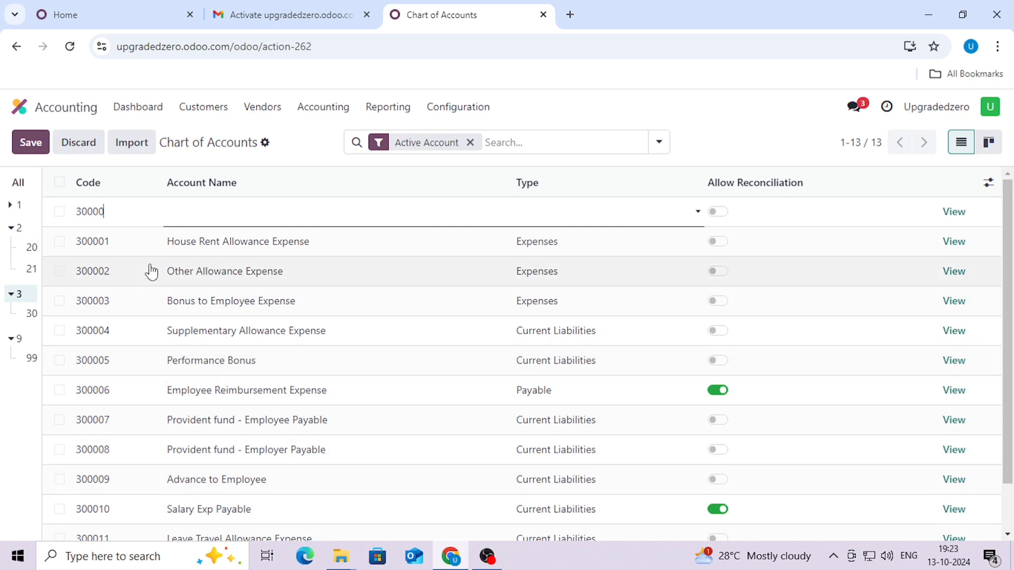
text(1)
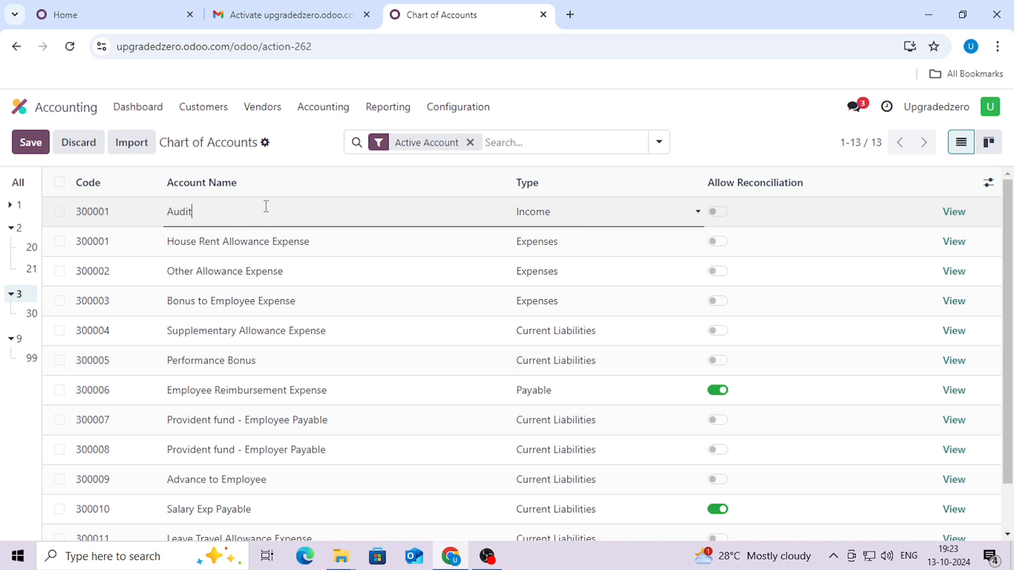
key(Tab)
click(524, 217)
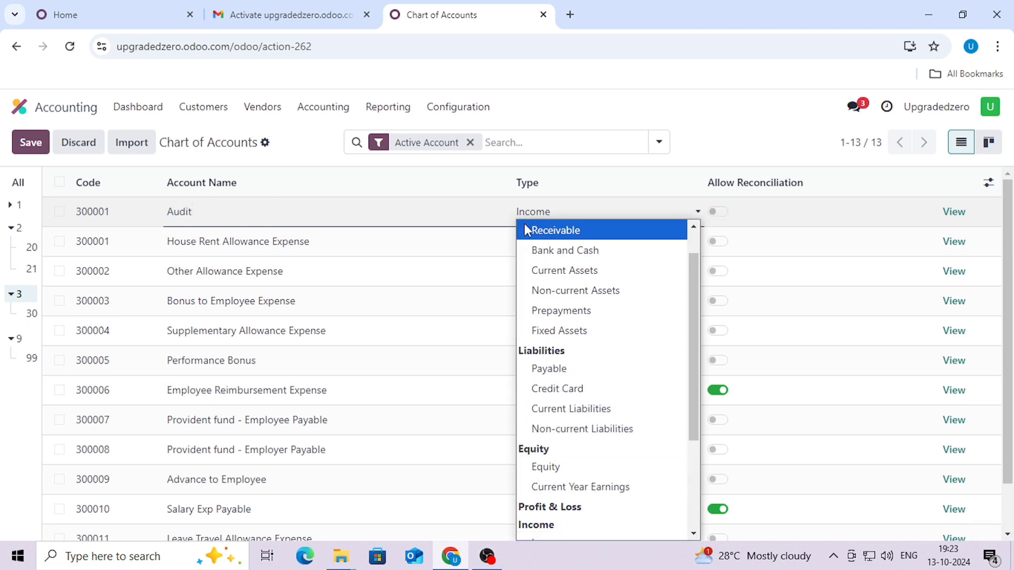
key(e)
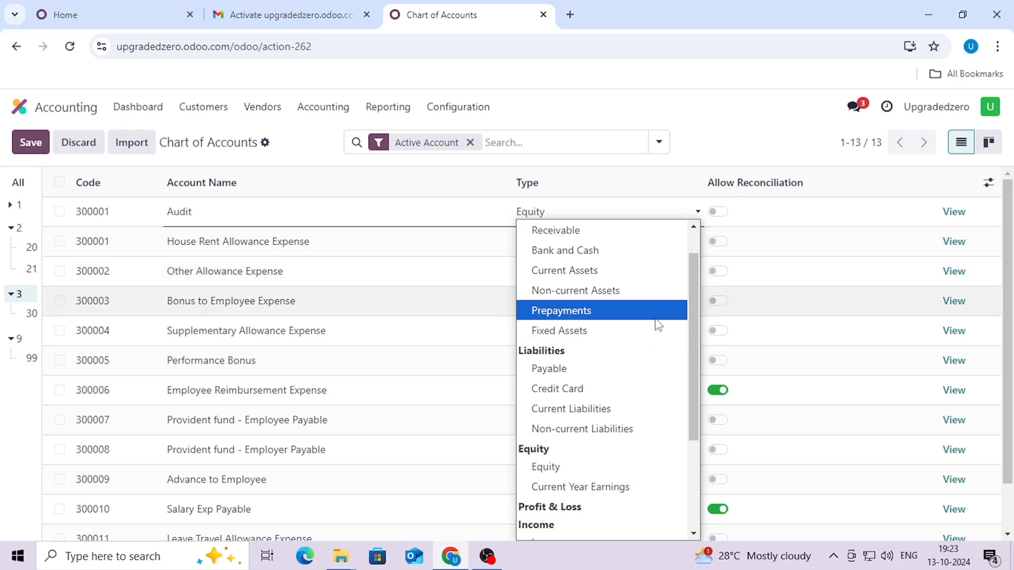
scroll(623, 338, up, 1)
scroll(596, 336, down, 1)
scroll(596, 336, down, 2)
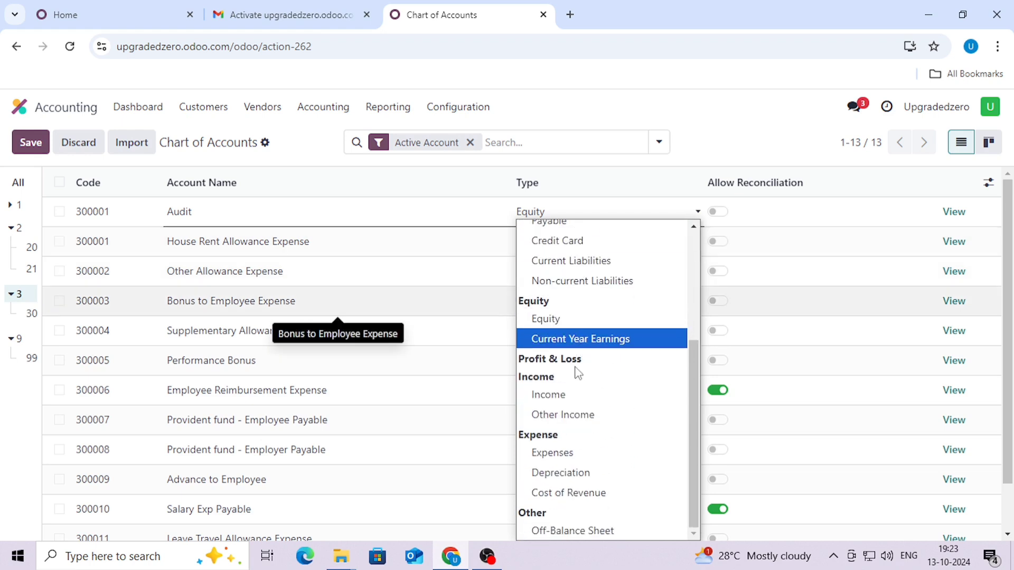
click(547, 458)
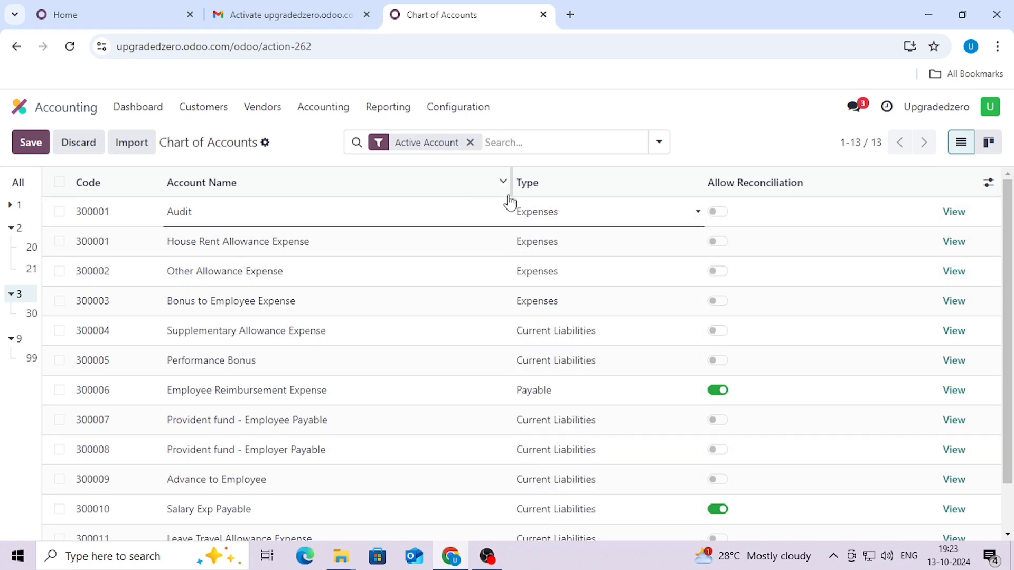
click(27, 144)
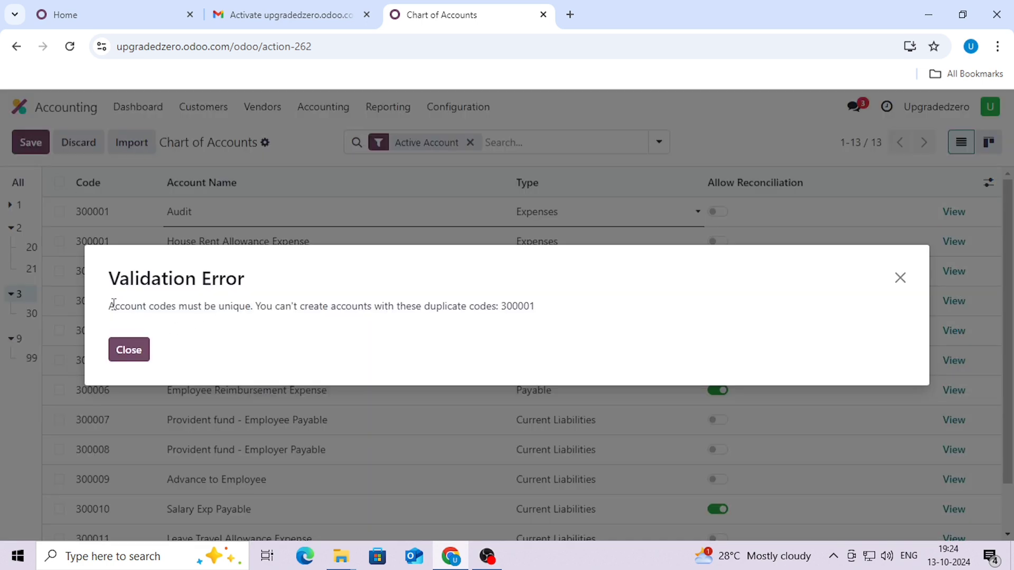
Read and dismiss the validation message, and discard the new Audit account.
drag(113, 305, 406, 309)
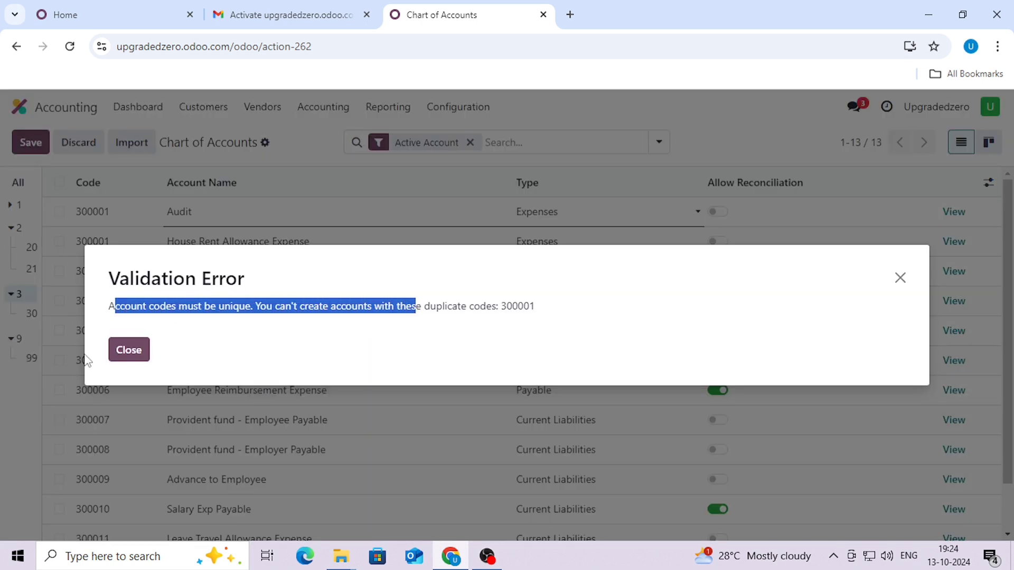
click(118, 353)
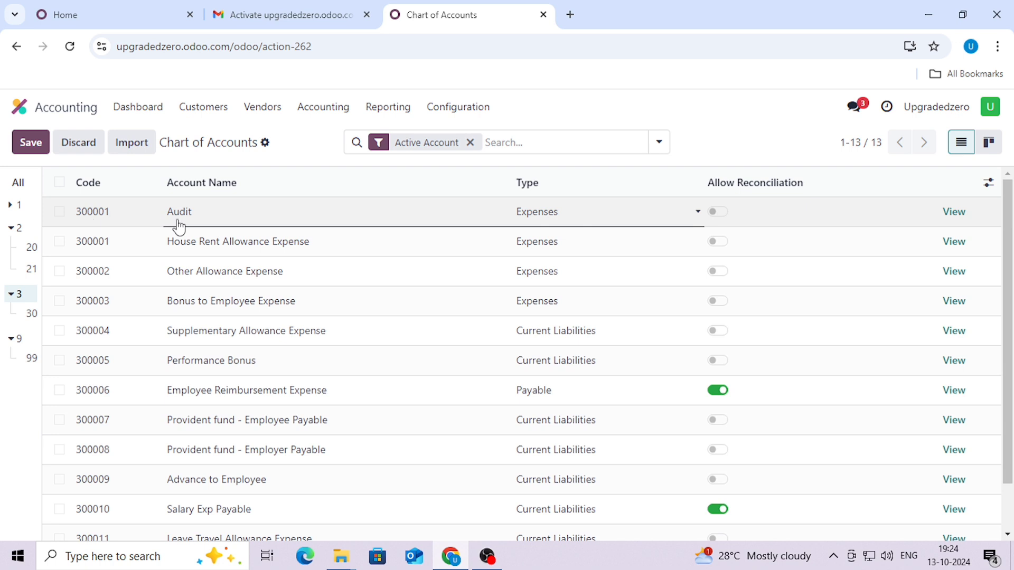
double_click(179, 222)
click(78, 142)
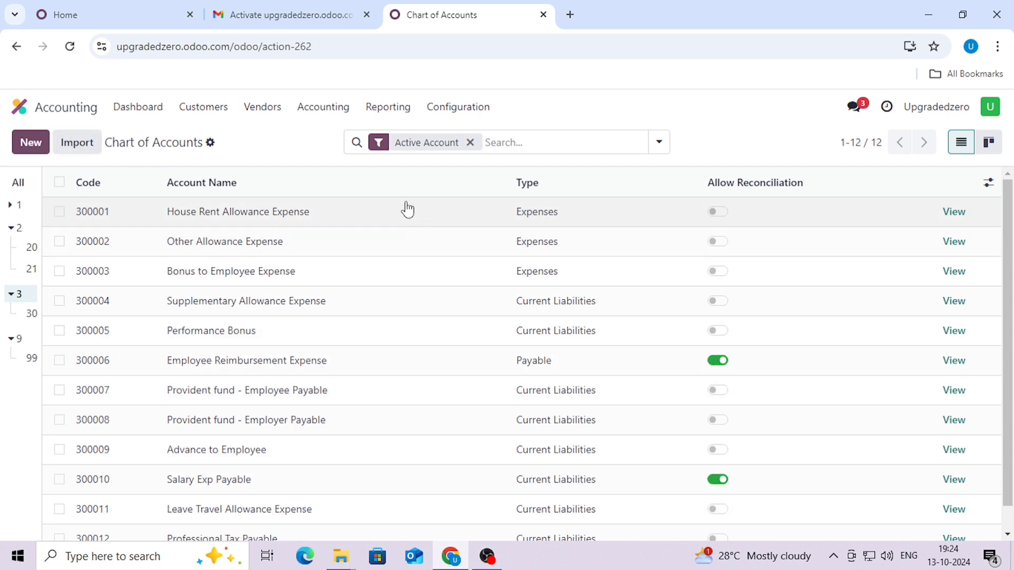
View the list of sales and purchase taxes configured for Accounting.
click(454, 107)
scroll(521, 256, down, 1)
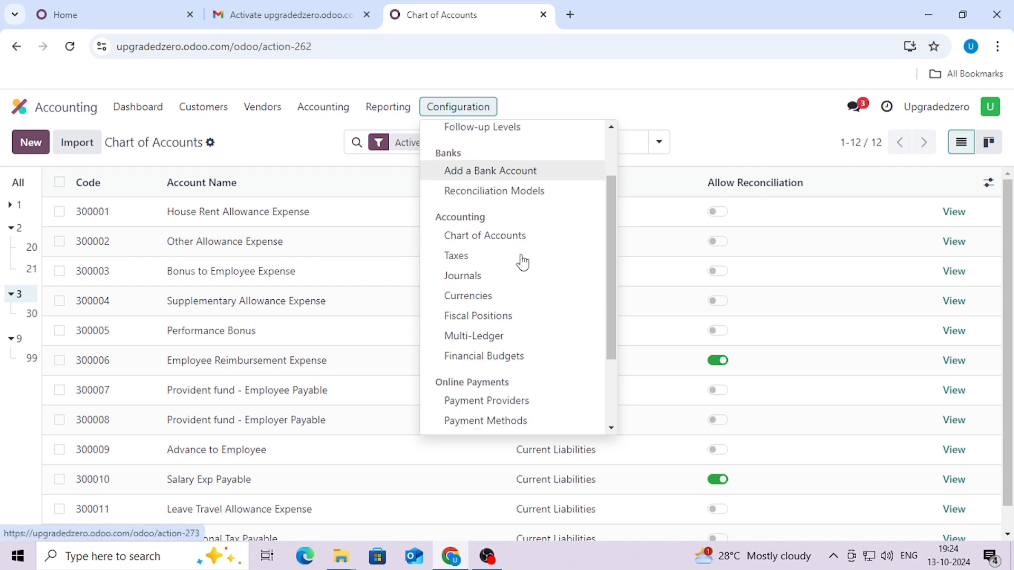
click(467, 261)
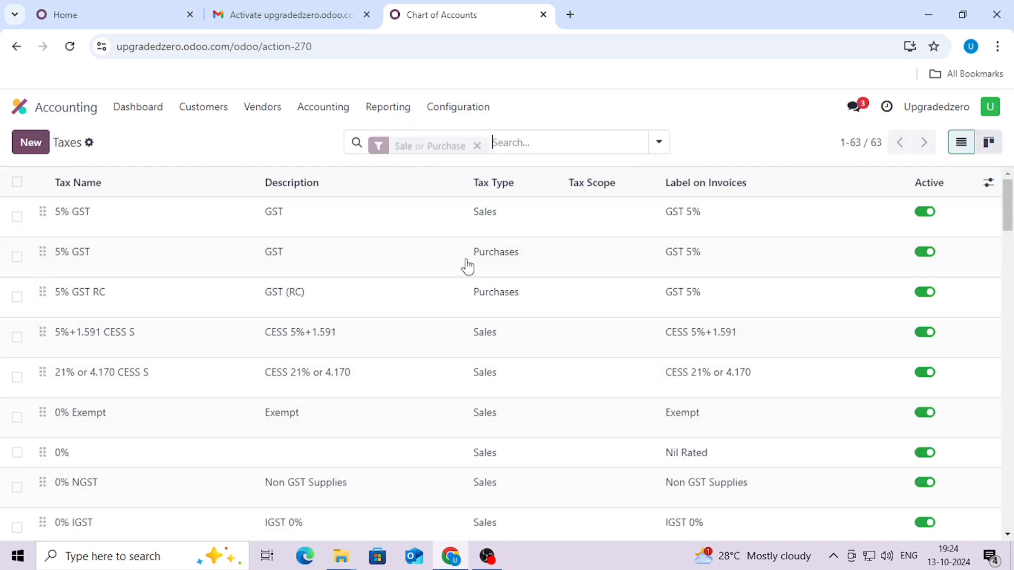
scroll(147, 251, down, 20)
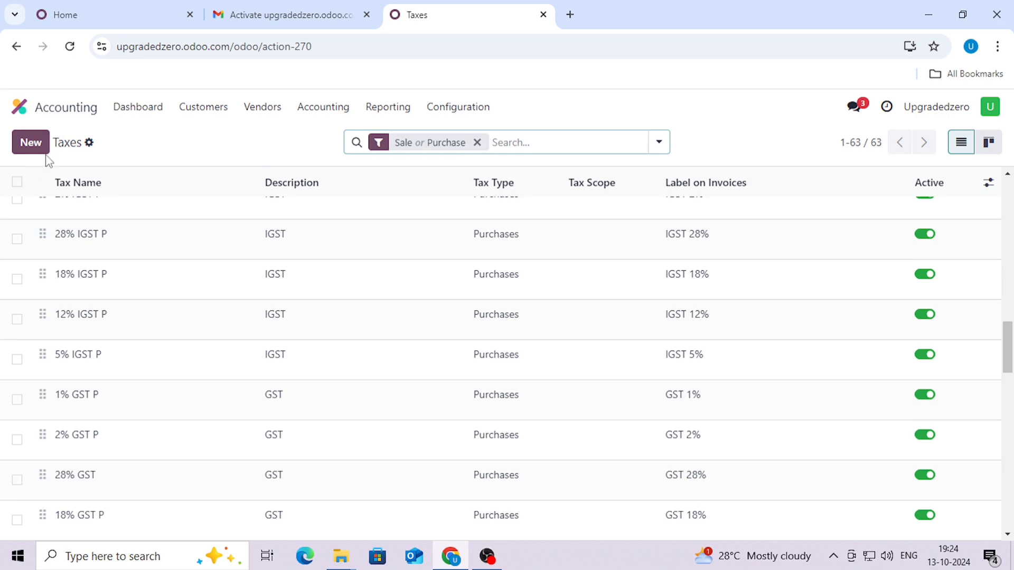
scroll(344, 297, down, 5)
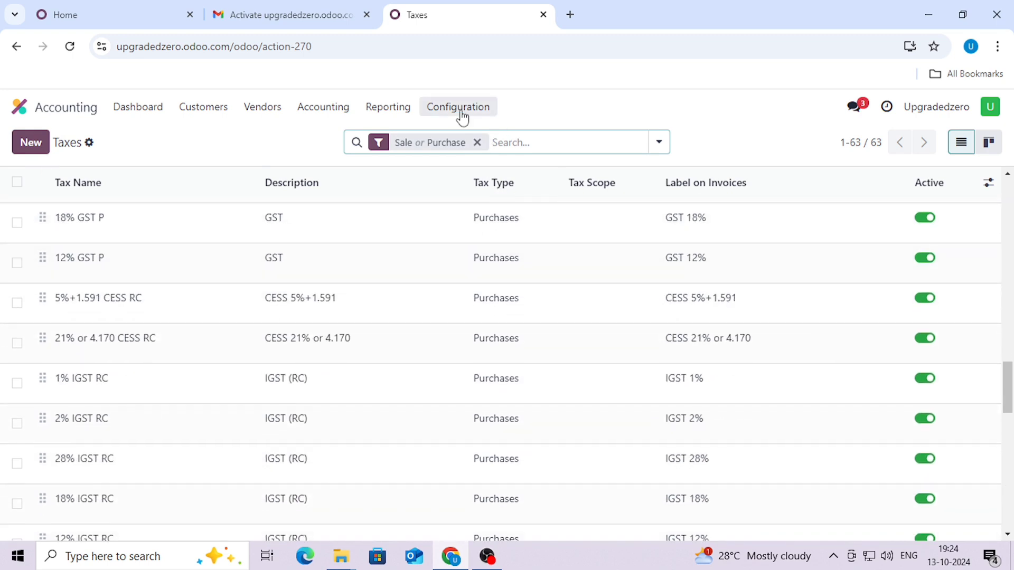
View the list of journals configured for Accounting.
click(463, 117)
scroll(503, 286, down, 2)
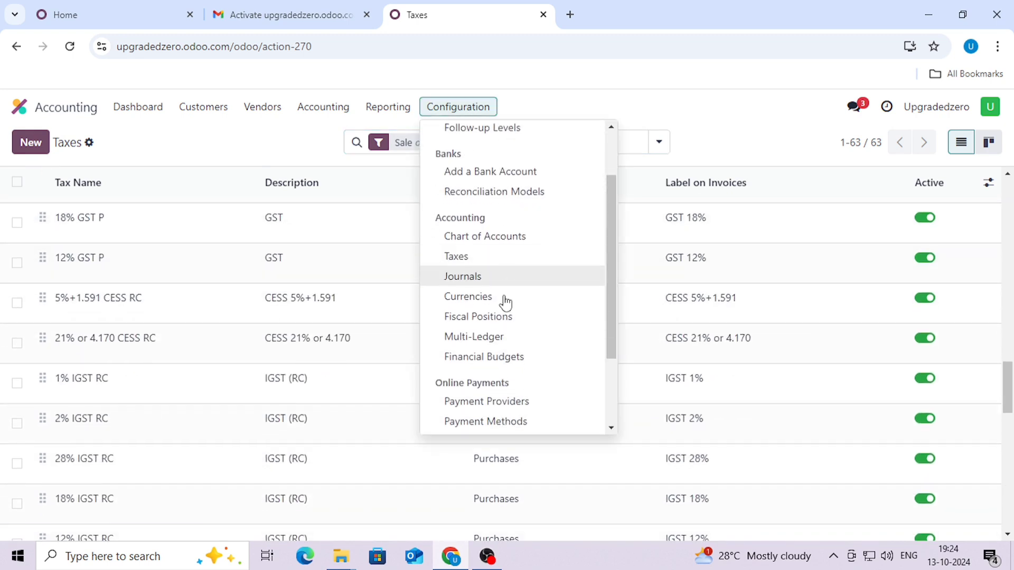
click(463, 276)
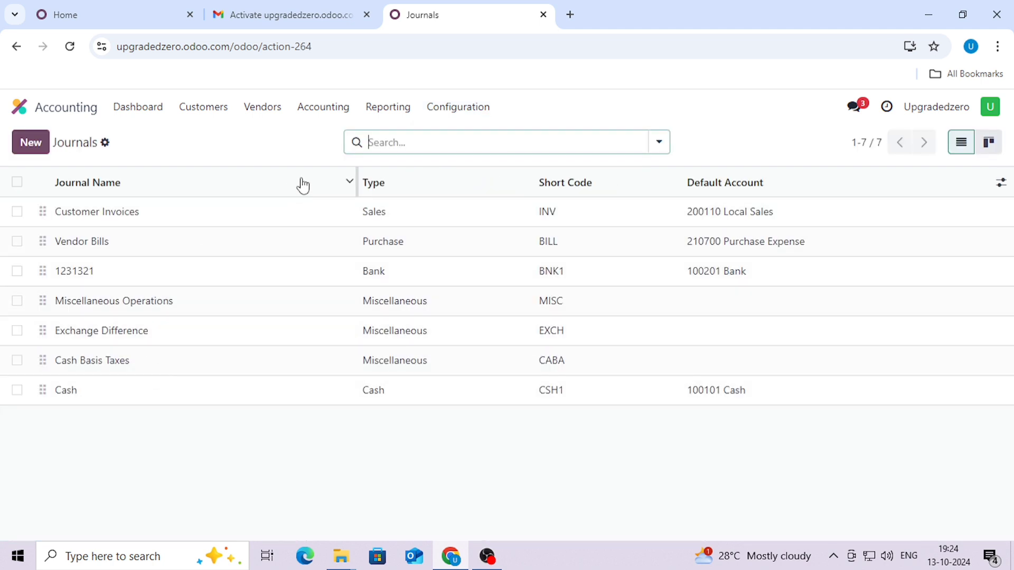
Search the currencies list for "us" and try to activate the United States dollar (USD).
click(454, 108)
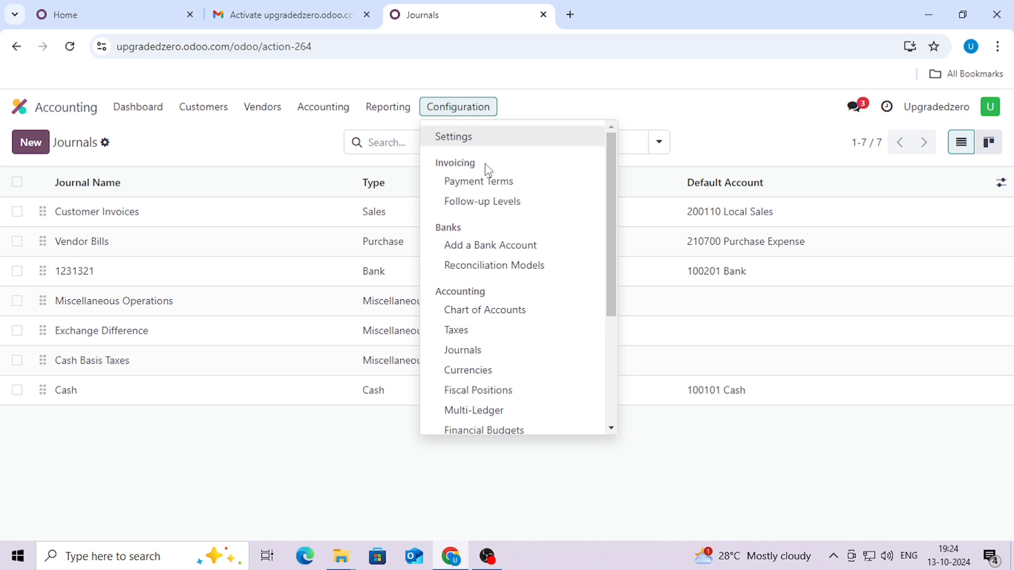
click(491, 381)
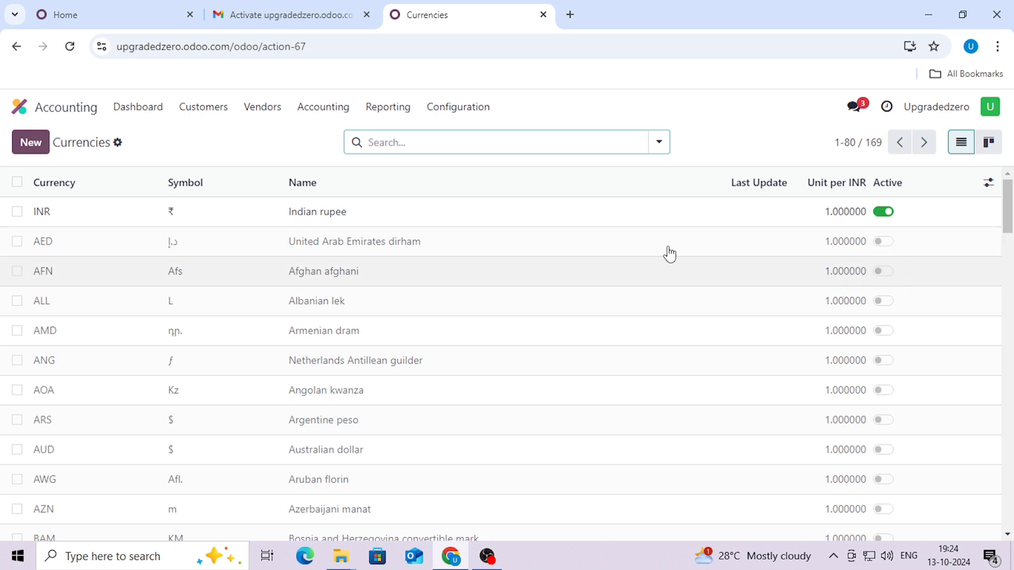
text(us)
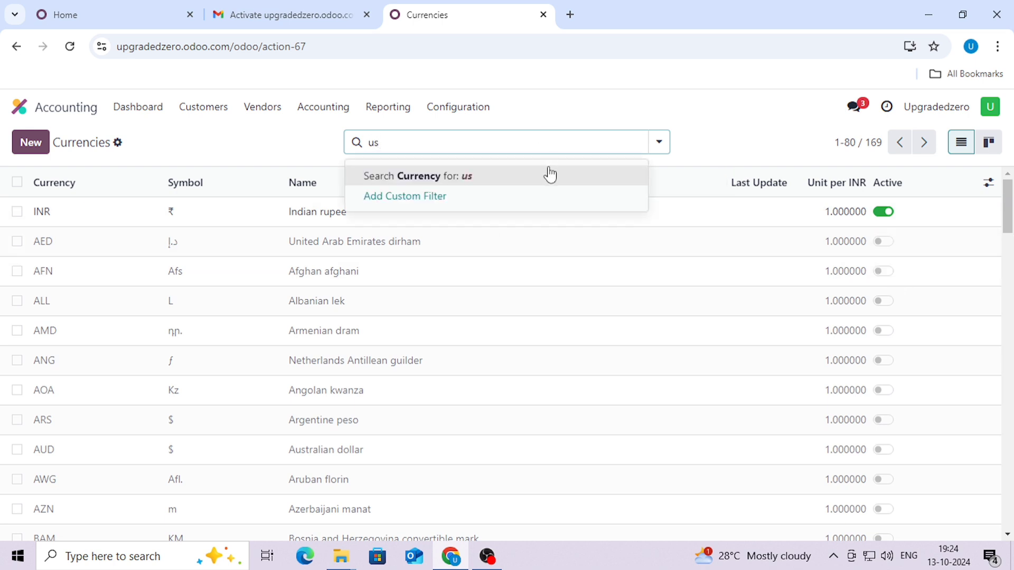
click(550, 175)
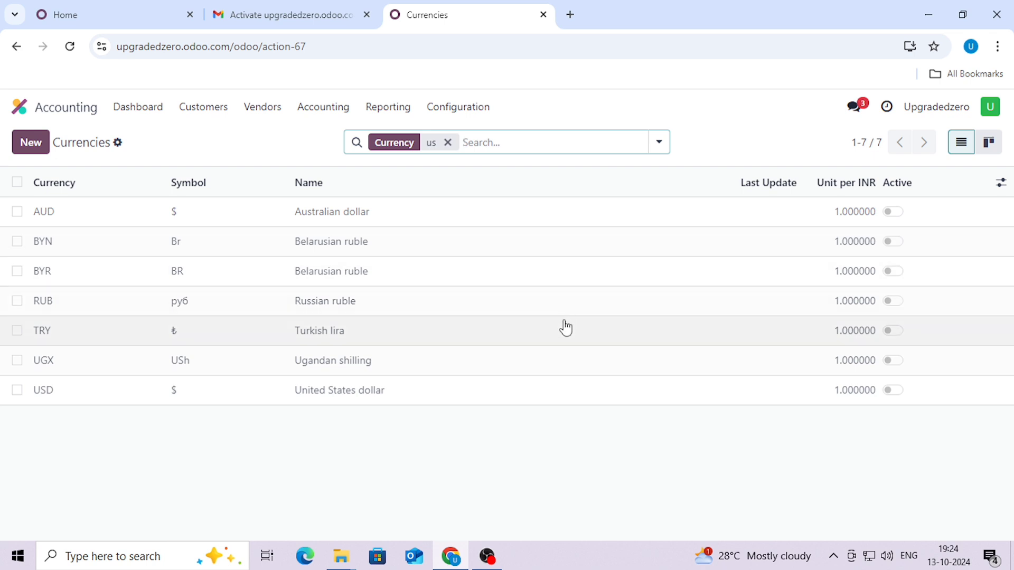
click(892, 391)
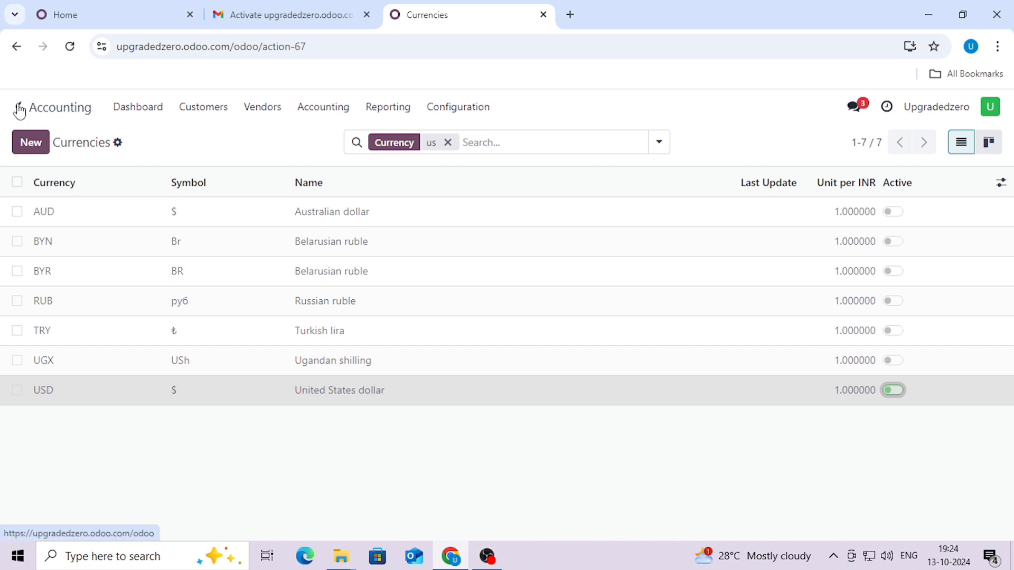
click(252, 151)
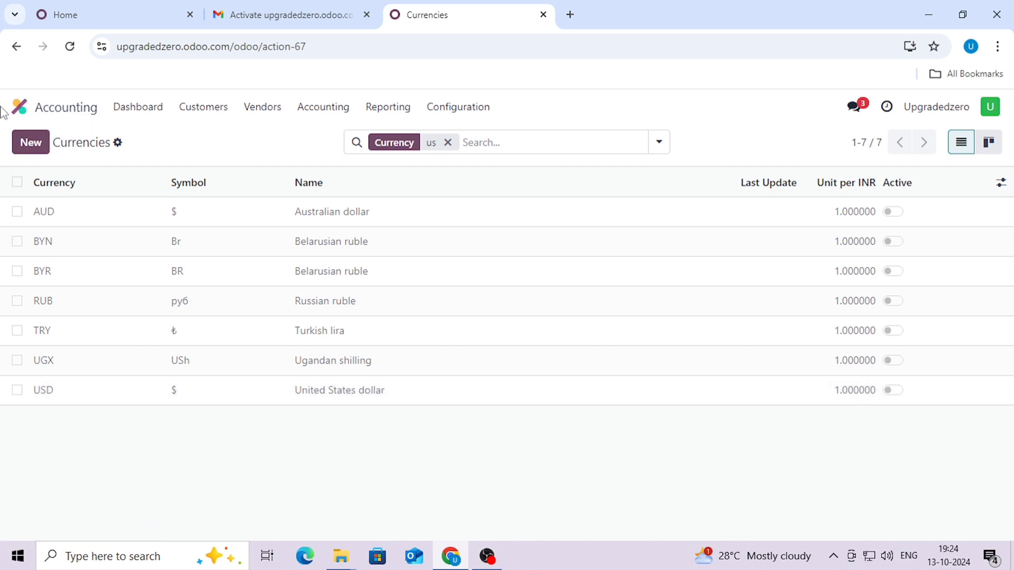
Return to the home screen, reopen Accounting and examine its configuration options for invoicing, banks, accounting, online payments and management.
click(22, 112)
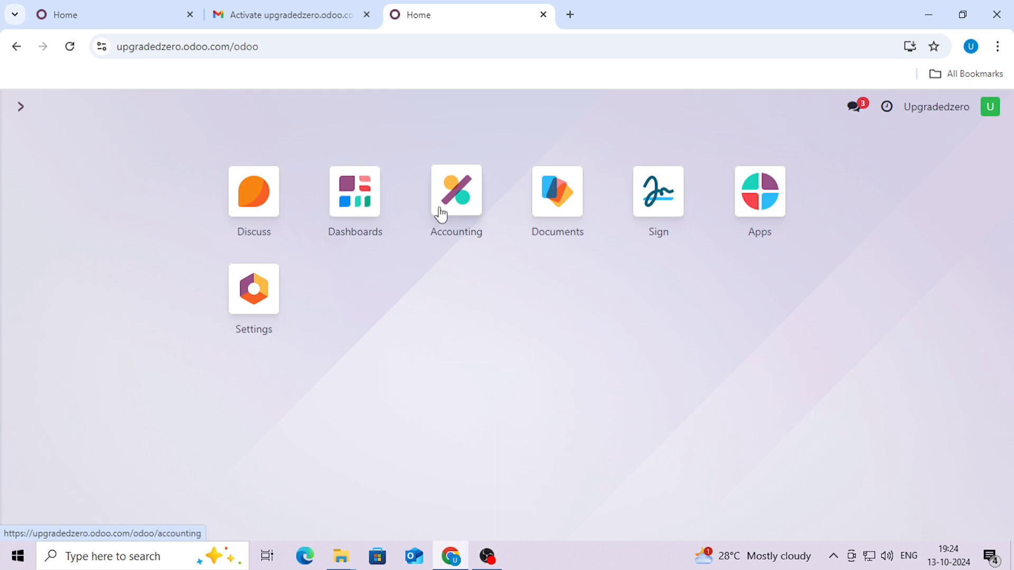
click(442, 215)
click(459, 108)
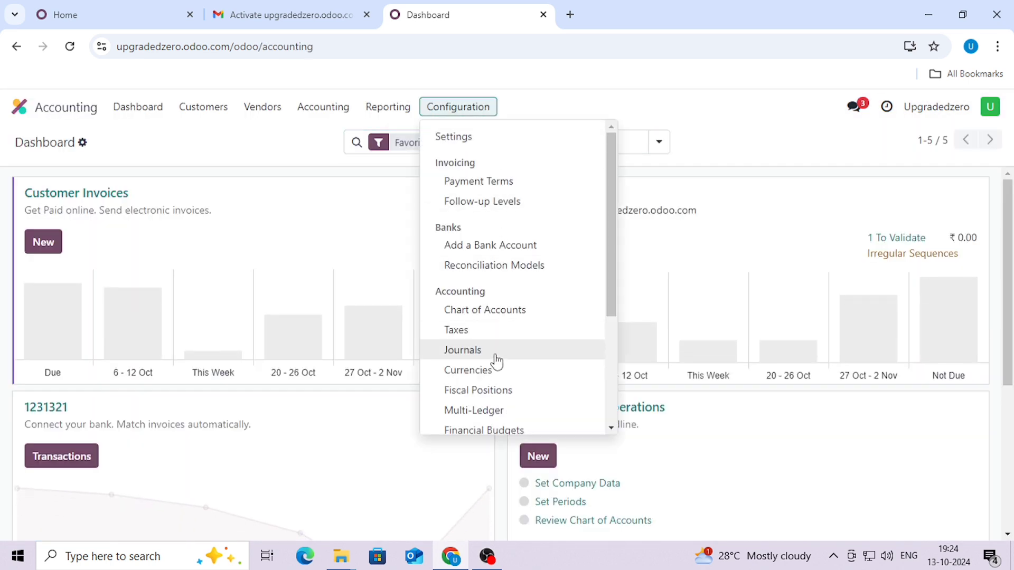
scroll(496, 363, down, 4)
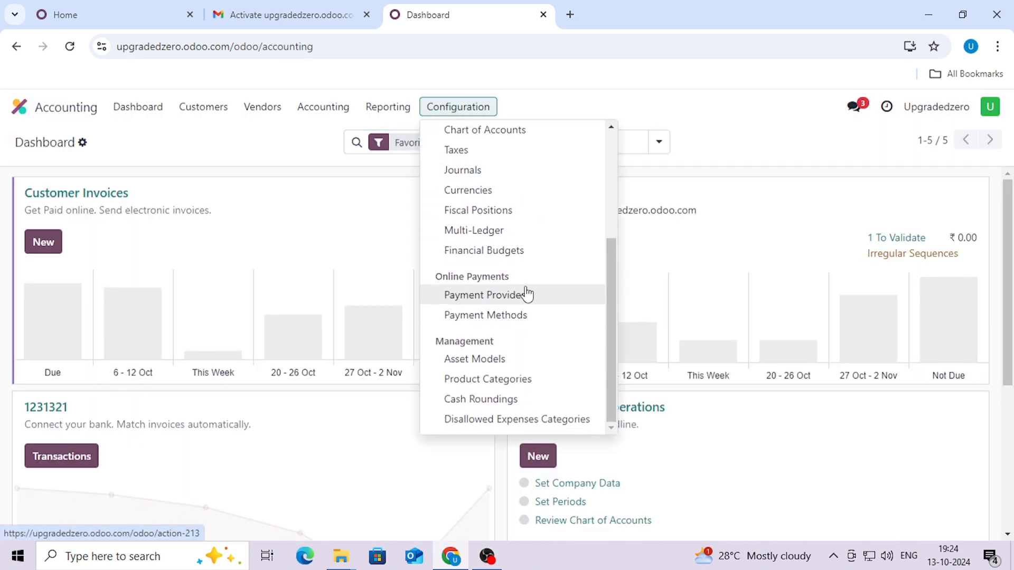
scroll(524, 288, up, 3)
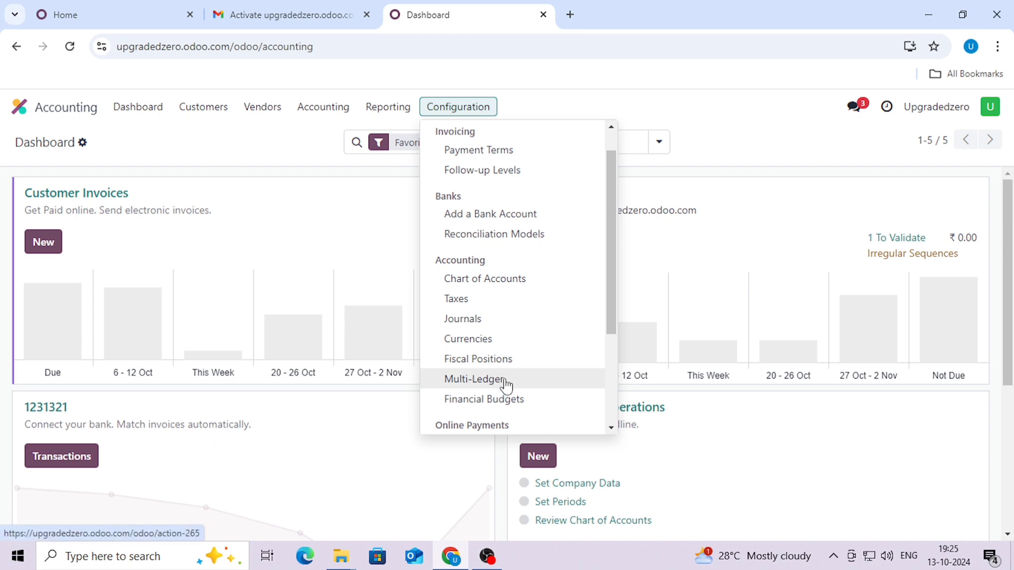
scroll(507, 387, down, 3)
scroll(516, 372, down, 1)
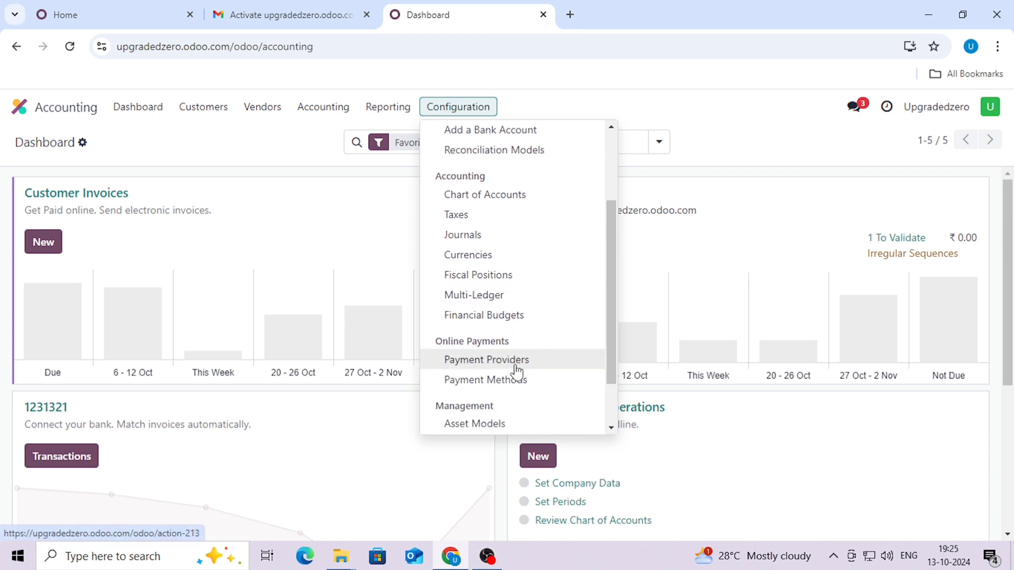
scroll(517, 372, down, 2)
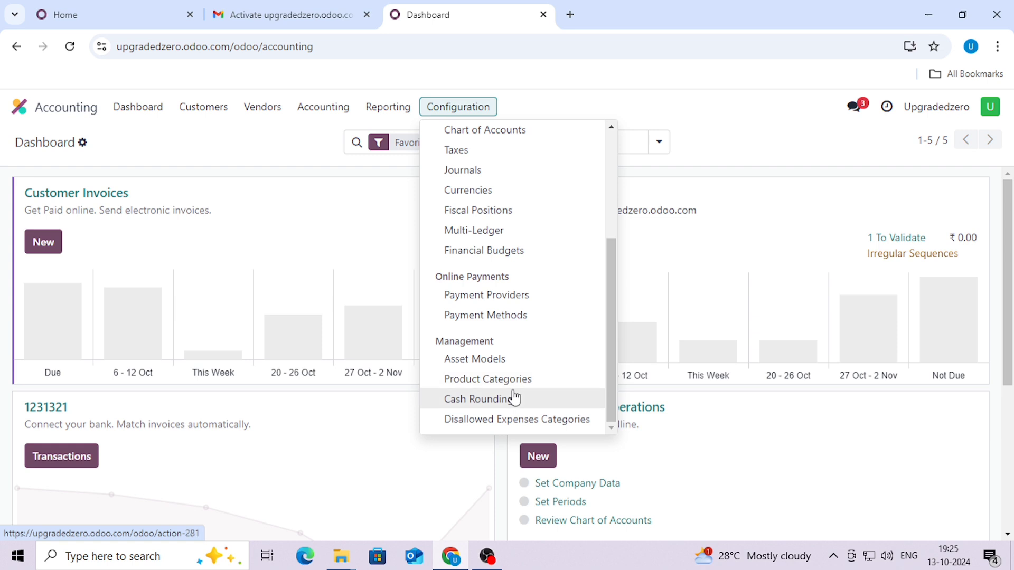
scroll(509, 383, up, 5)
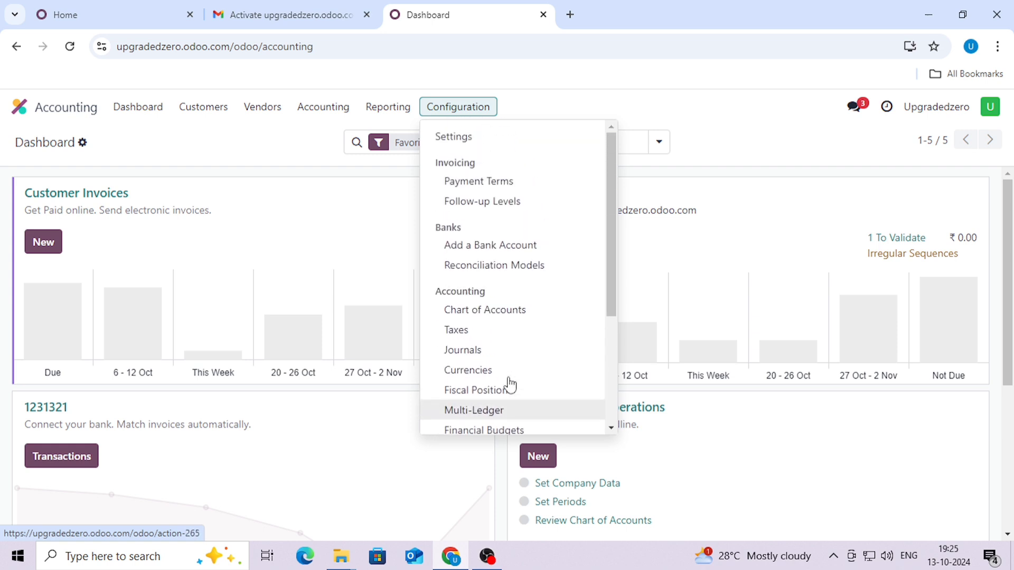
Start adding a bank account and look through the list of local bank institutions.
click(511, 255)
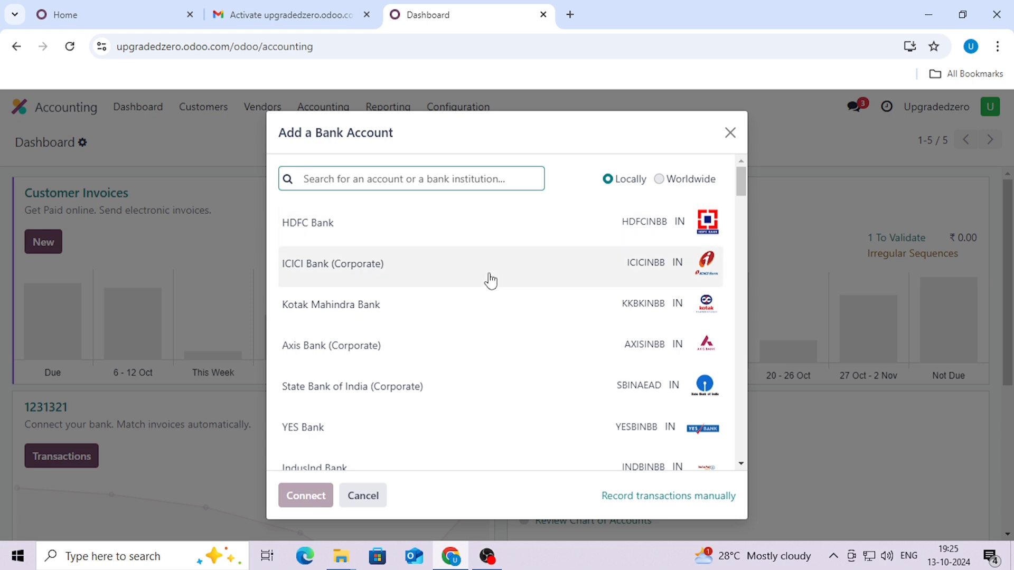
scroll(629, 317, down, 10)
scroll(508, 362, down, 5)
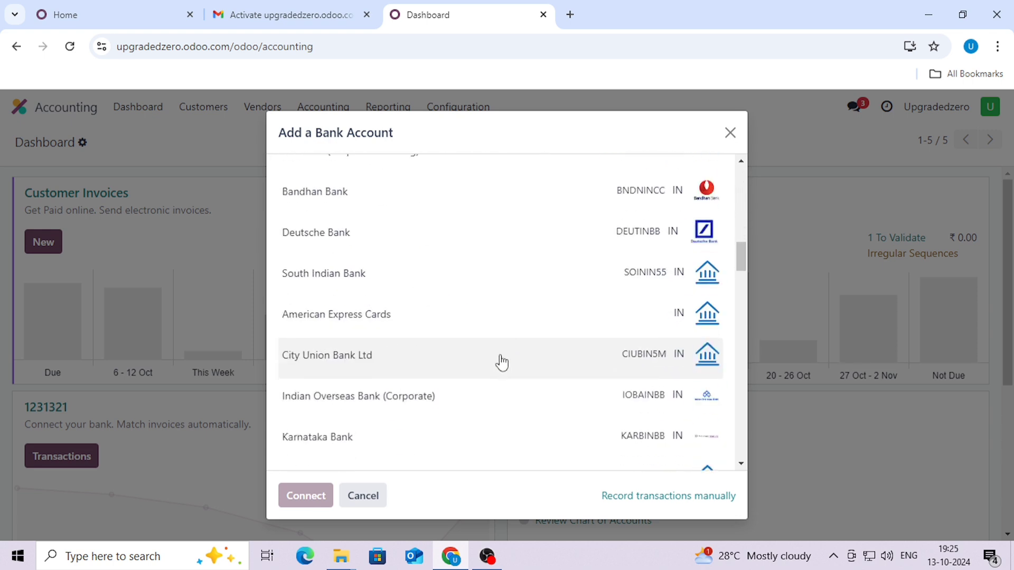
scroll(480, 355, up, 15)
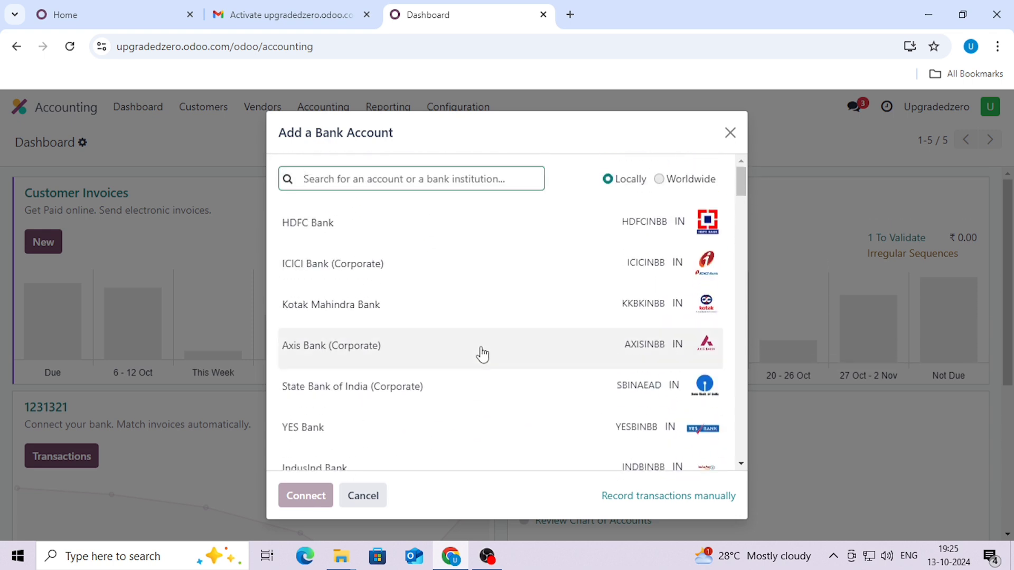
Select HDFC Bank as the institution and check its connection provider choices.
click(358, 229)
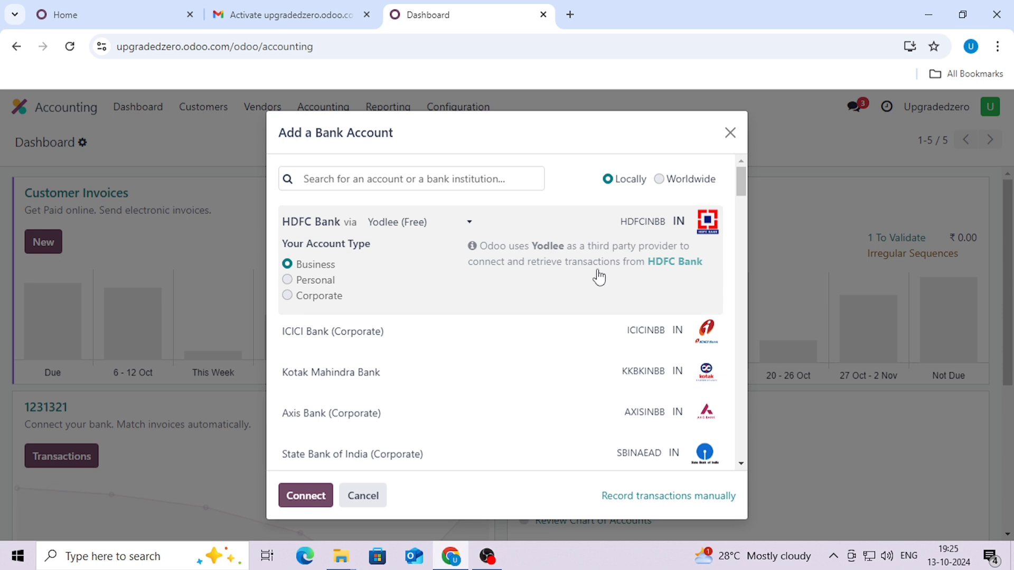
click(473, 226)
click(473, 226)
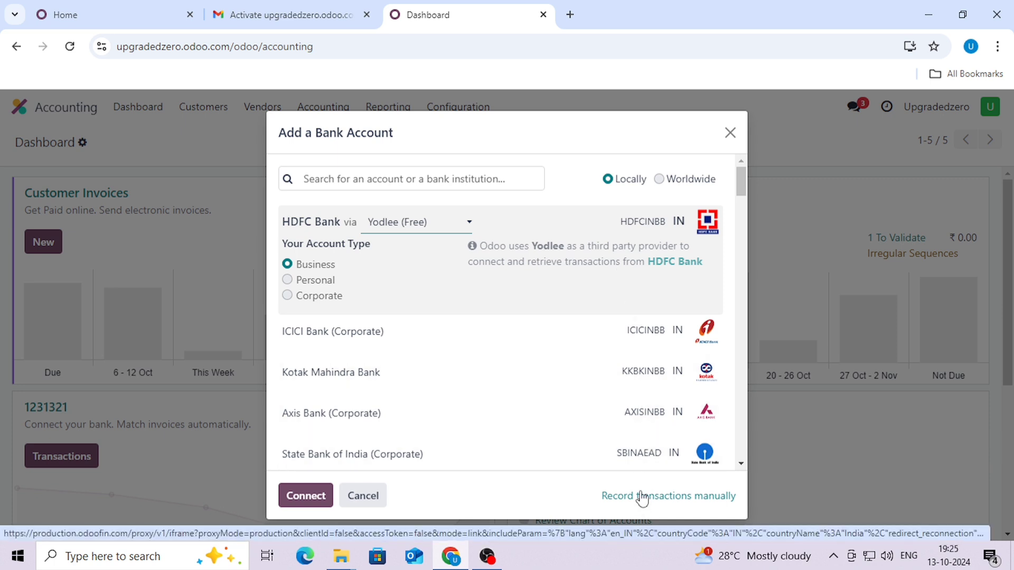
Look through the rest of the bank institutions and close the bank account dialog without connecting.
scroll(460, 380, down, 12)
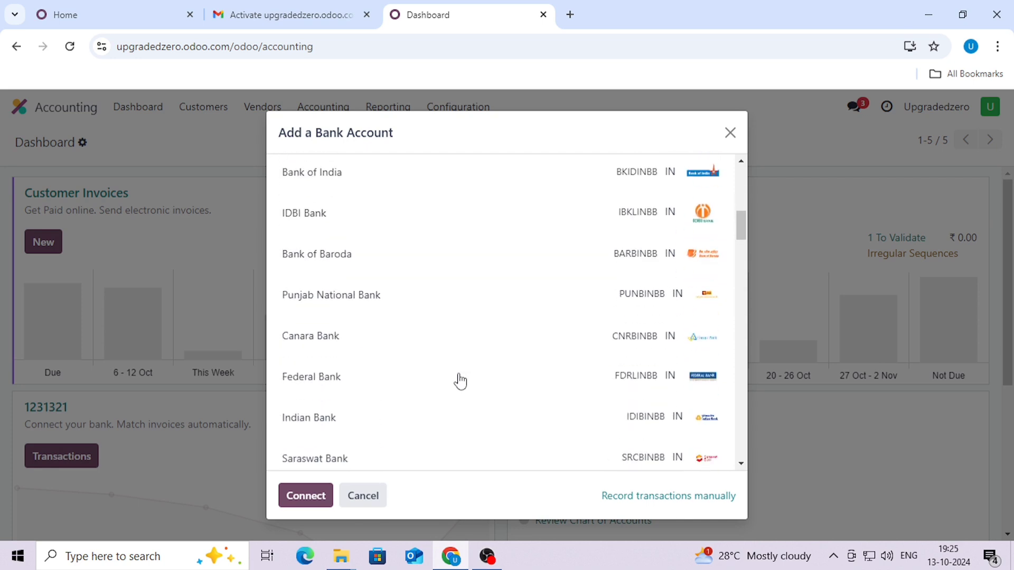
scroll(459, 380, down, 20)
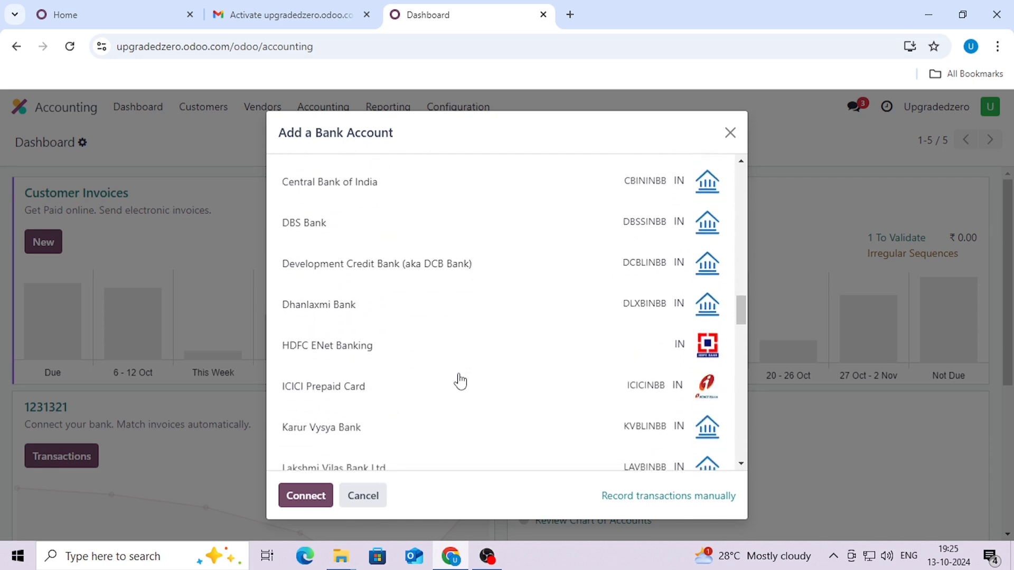
scroll(459, 381, down, 8)
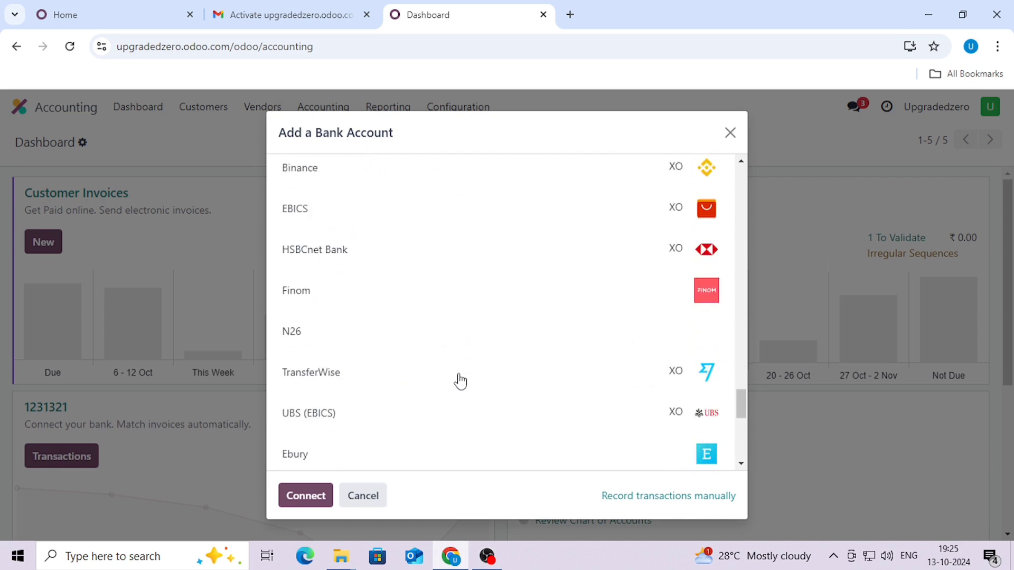
scroll(460, 381, down, 5)
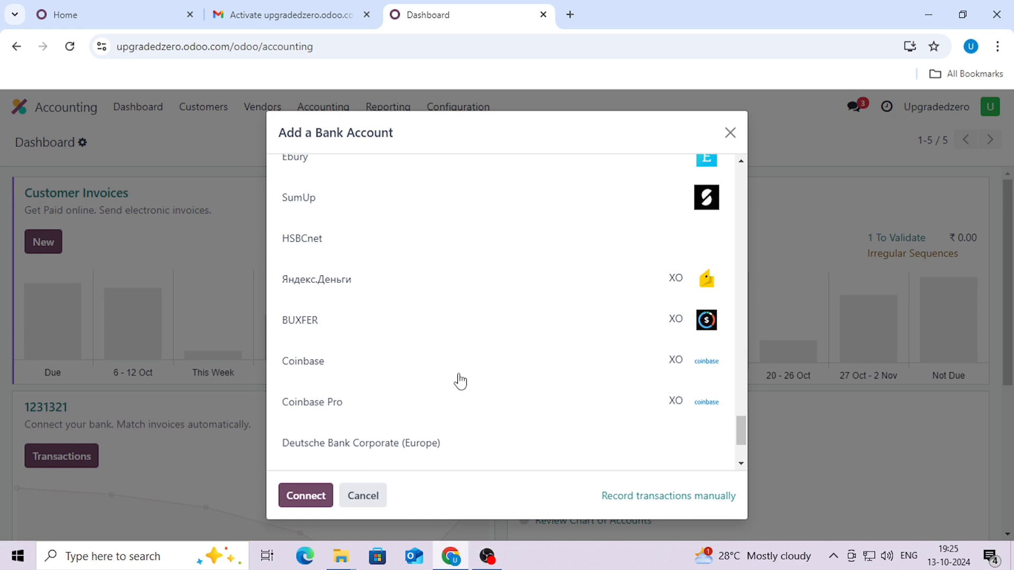
scroll(460, 381, up, 20)
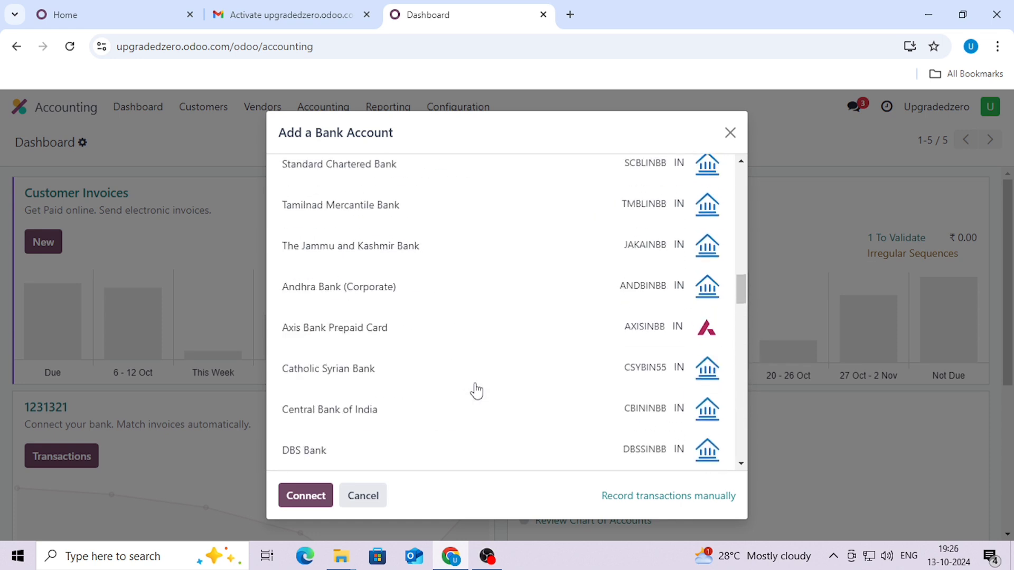
click(730, 136)
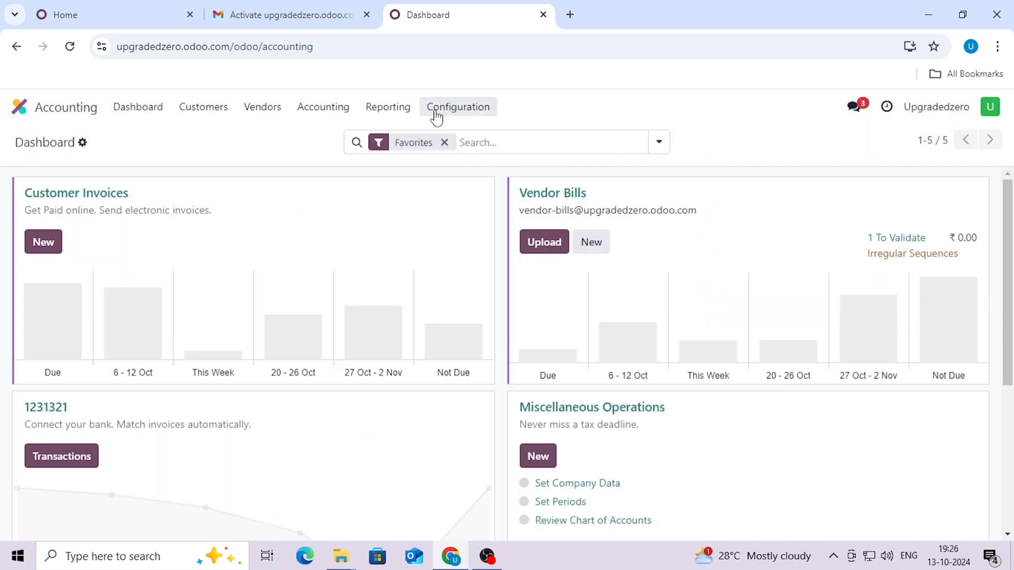
Remove the Favorites filter from the Accounting dashboard and reload the dashboard with its default filter.
click(445, 141)
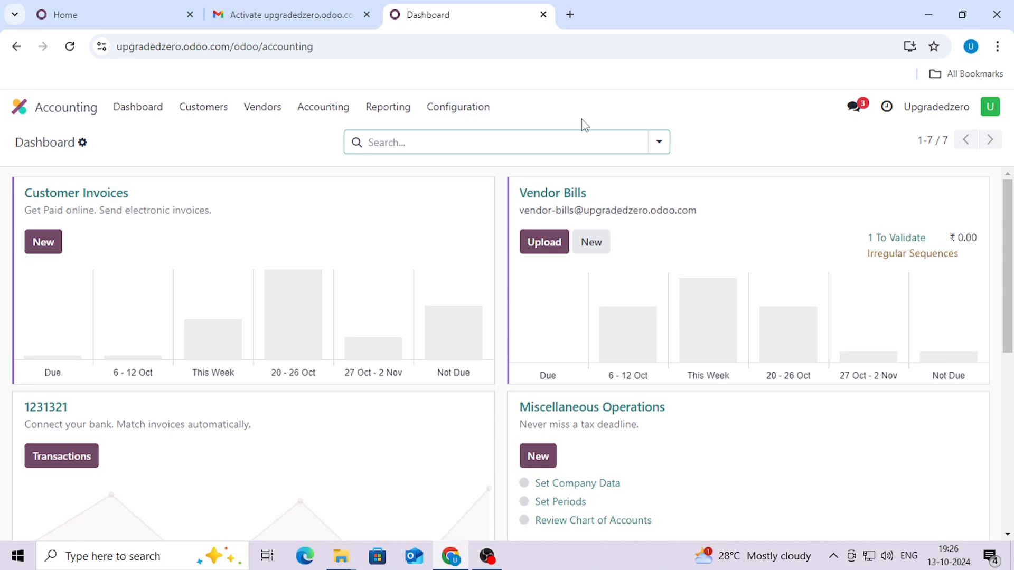
click(139, 109)
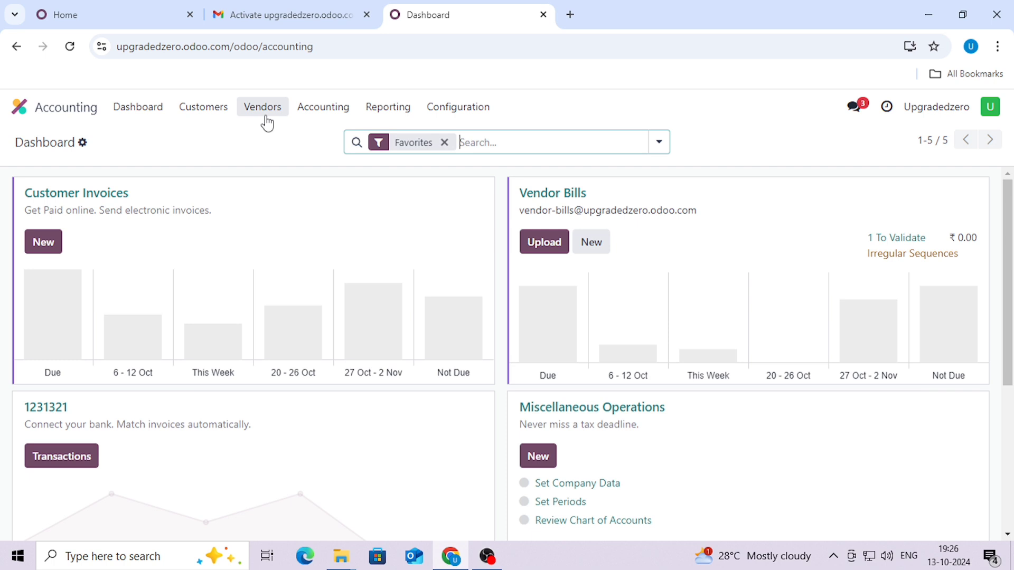
Look over the customer, vendor, accounting and reporting options of the Accounting app, and return to the dashboard.
click(190, 118)
mouse_move(303, 111)
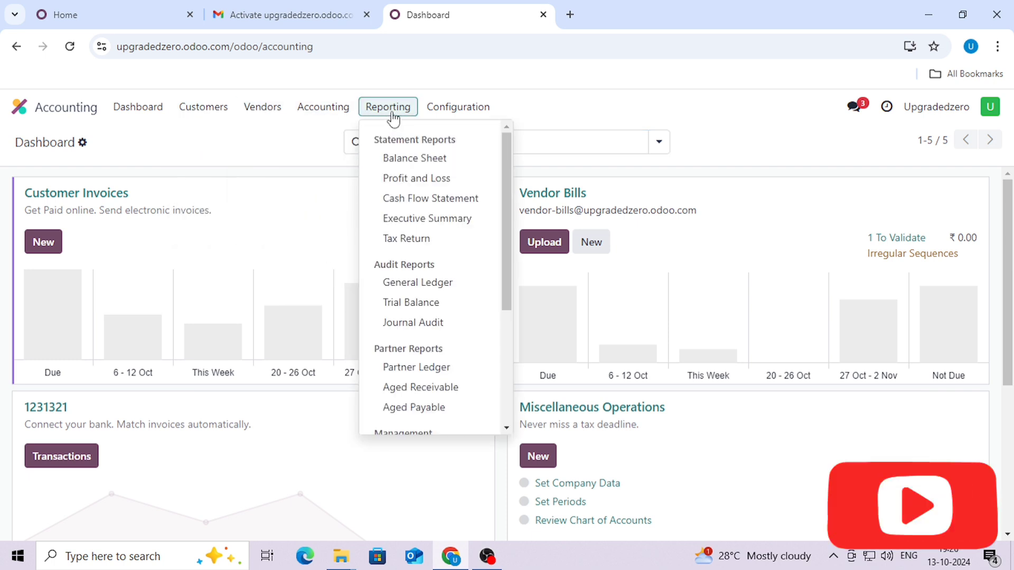
click(199, 151)
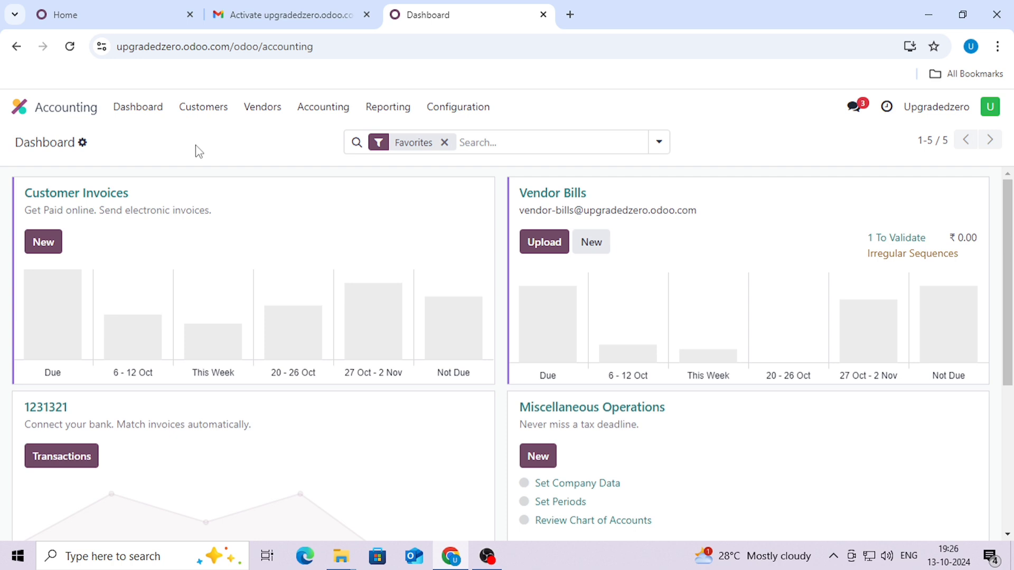